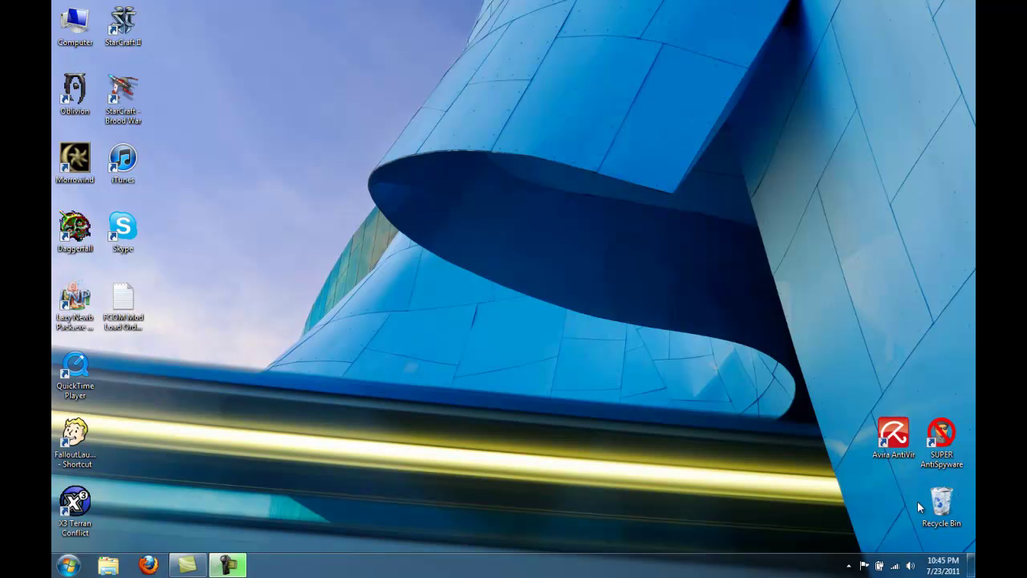
# - In Explorer, open C:\Games\Oblivion to show Data, Oblivion.exe and the other game files
pyautogui.click(109, 568)
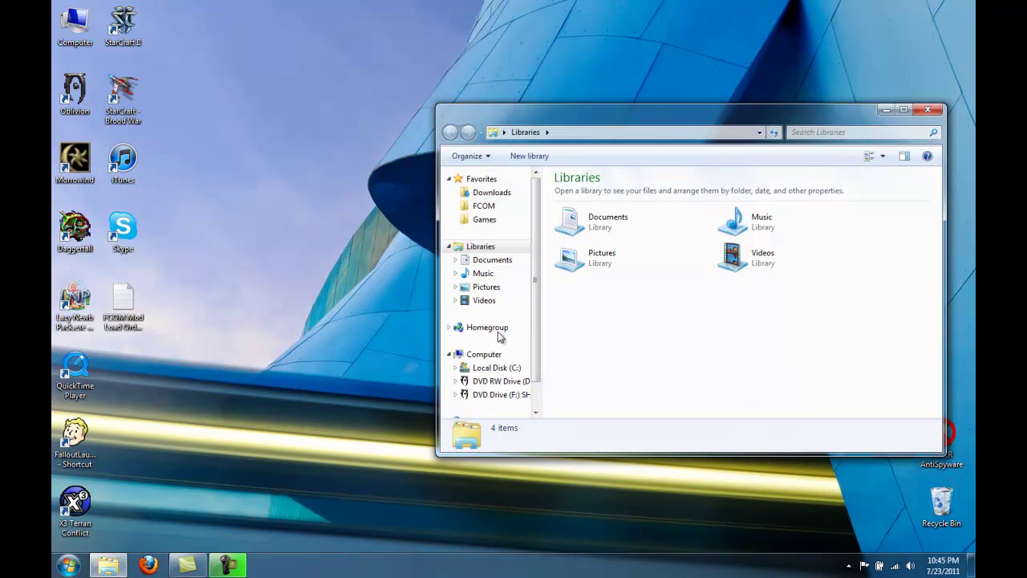
pyautogui.click(499, 367)
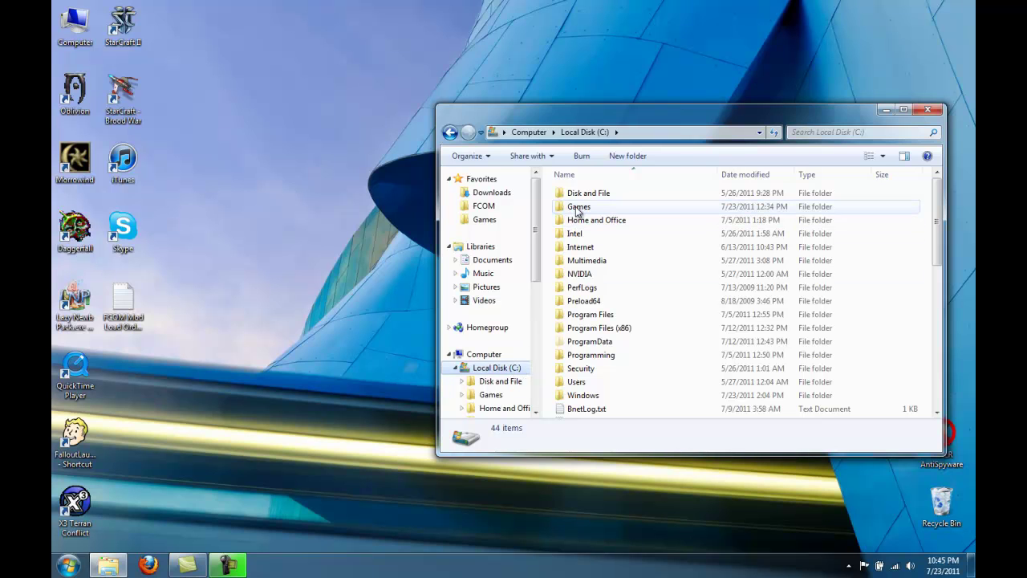
pyautogui.doubleClick(578, 207)
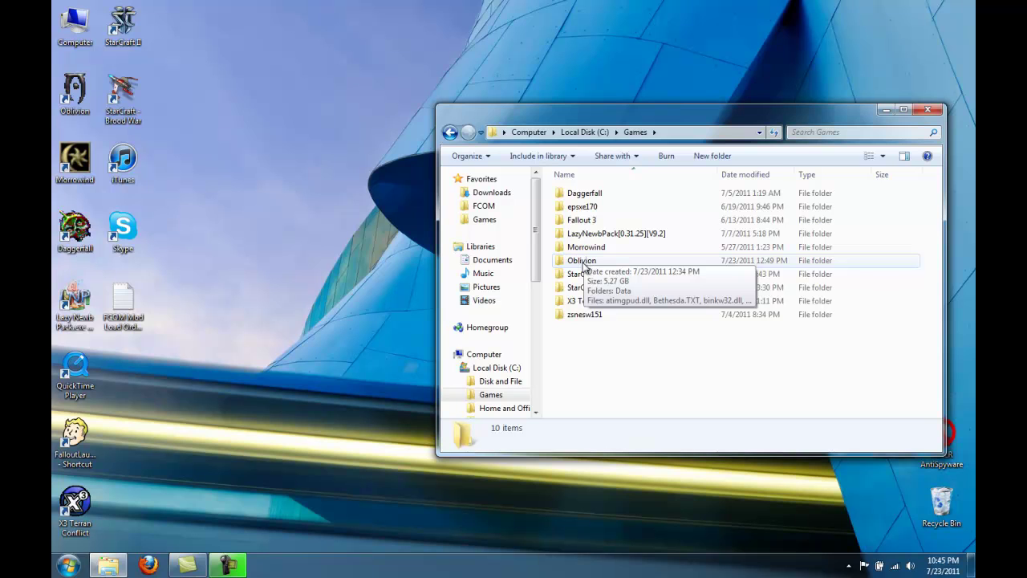
pyautogui.doubleClick(583, 261)
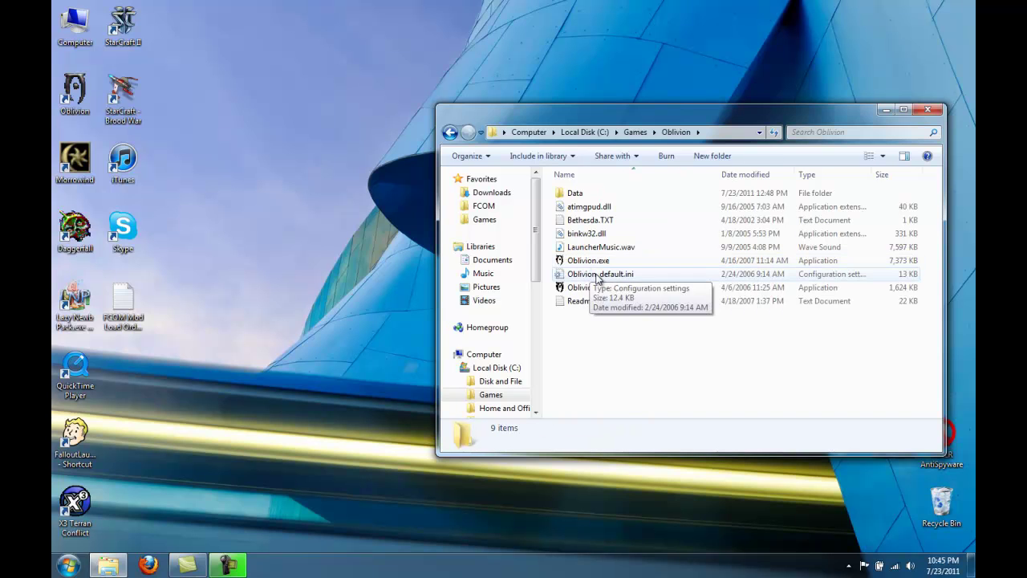
pyautogui.doubleClick(616, 290)
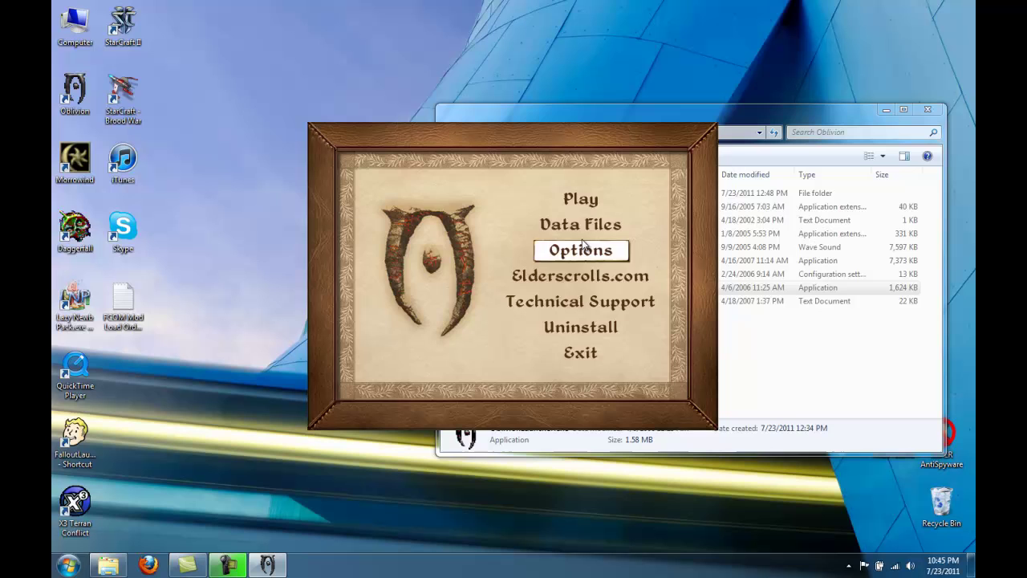
pyautogui.click(540, 226)
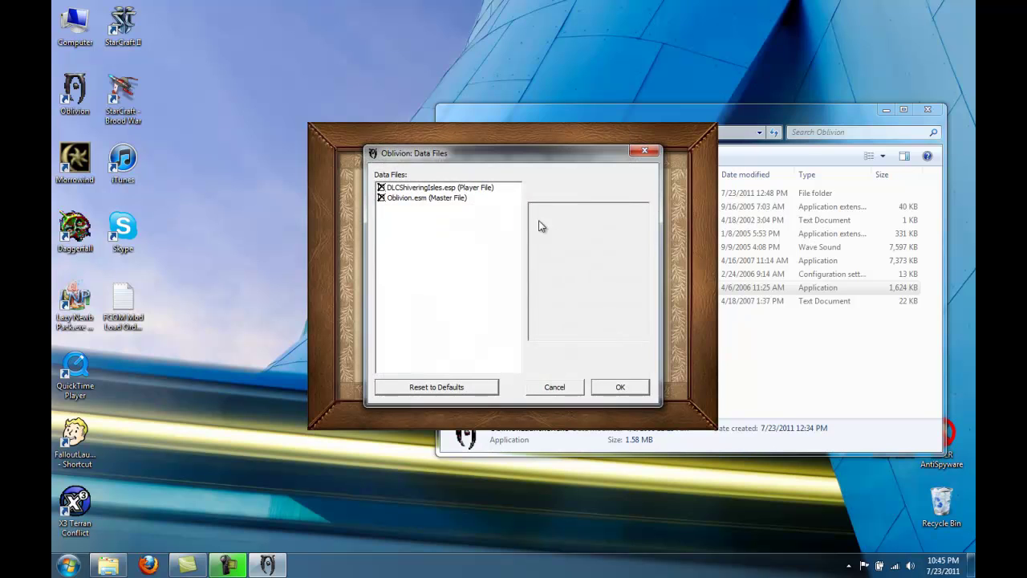
pyautogui.click(450, 189)
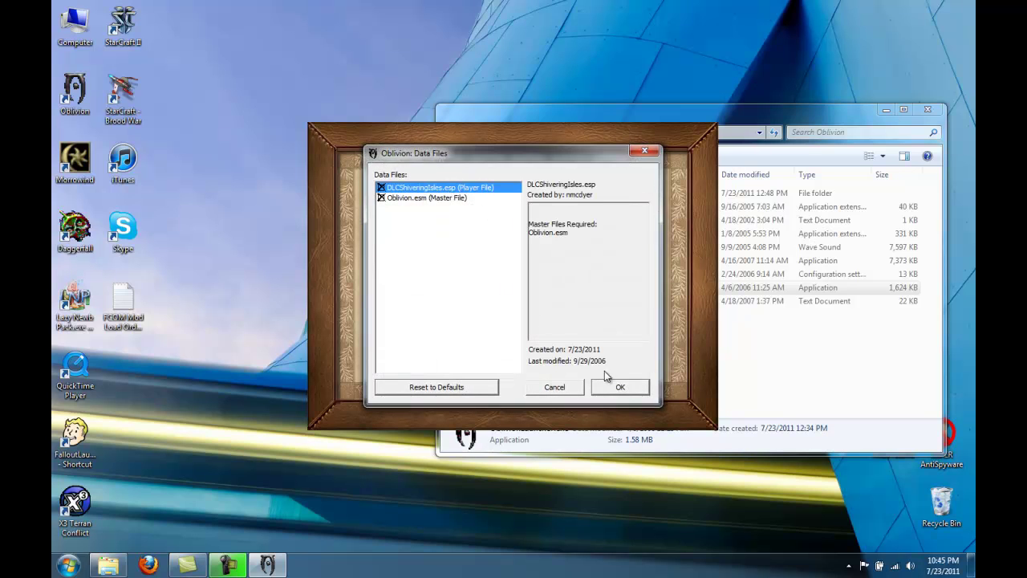
pyautogui.click(622, 389)
pyautogui.click(594, 310)
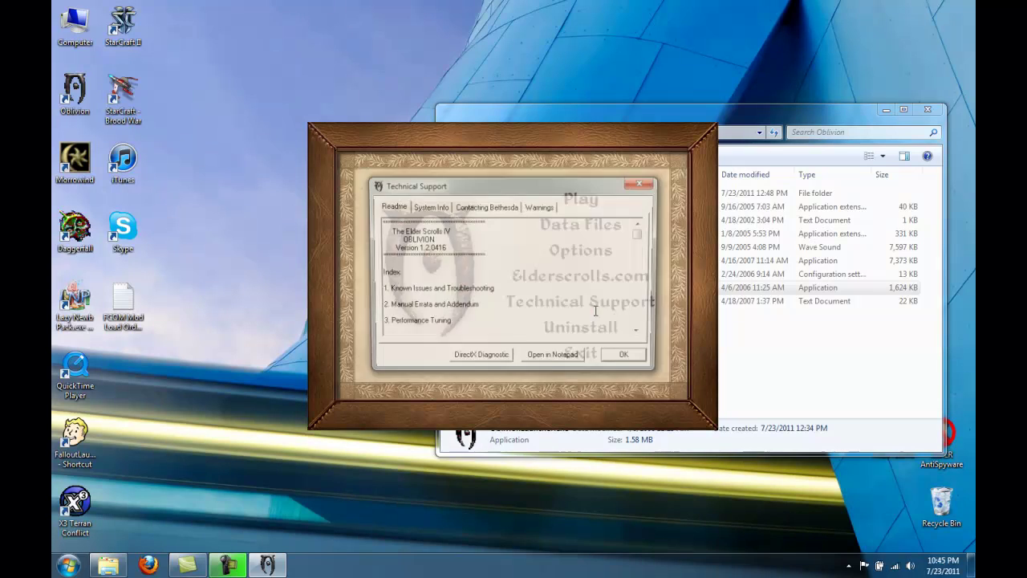
pyautogui.click(627, 358)
# - Quit the launcher, select Oblivion.ini in Documents\My Games\Oblivion, then close Explorer
pyautogui.click(586, 357)
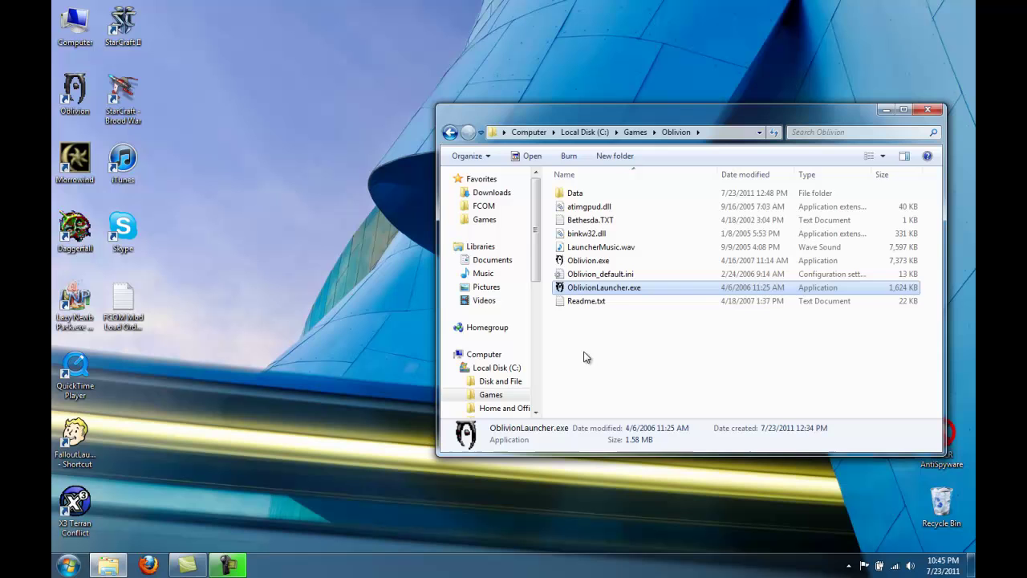
pyautogui.click(489, 260)
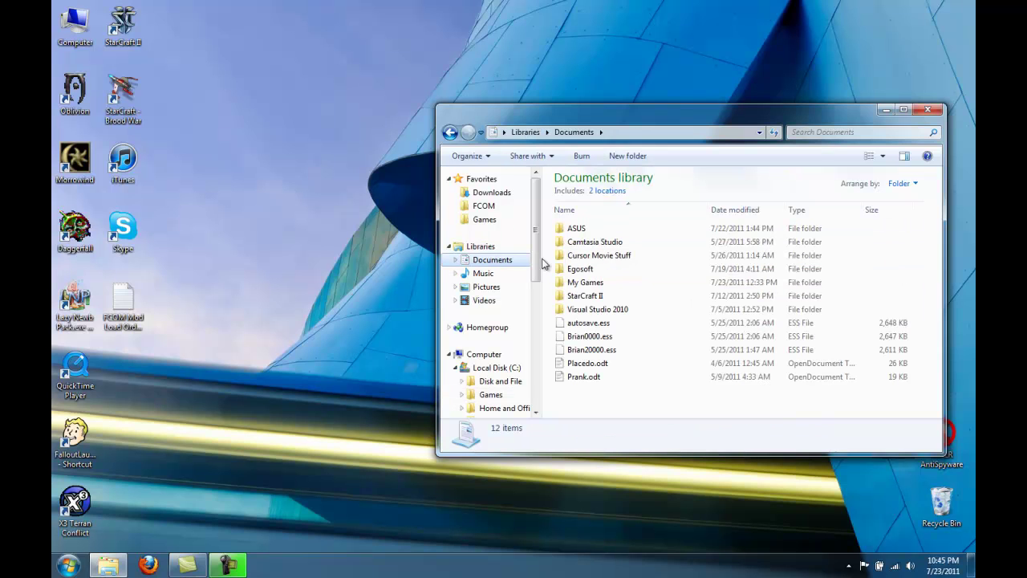
pyautogui.click(591, 283)
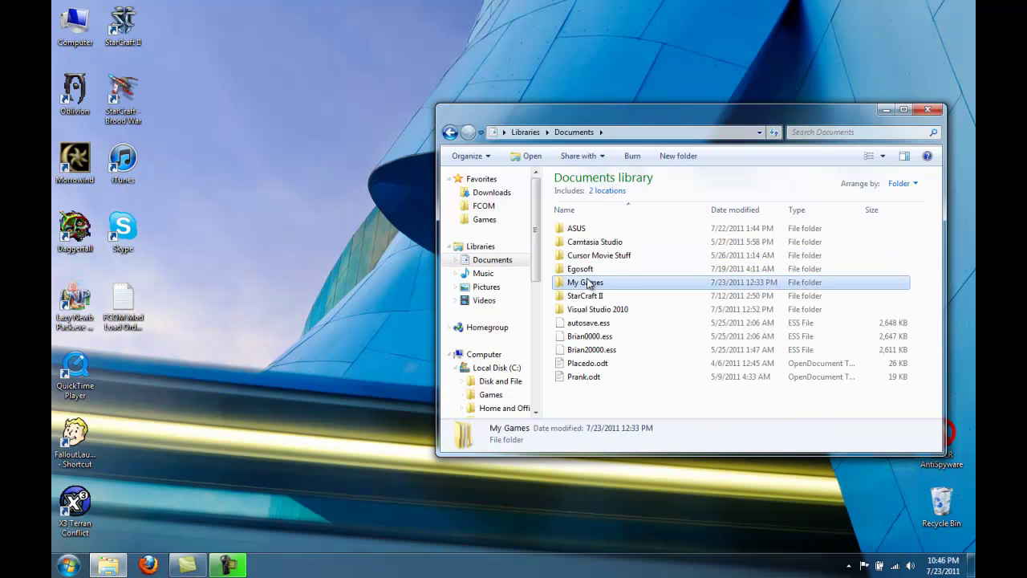
pyautogui.doubleClick(589, 283)
pyautogui.doubleClick(576, 246)
pyautogui.click(586, 255)
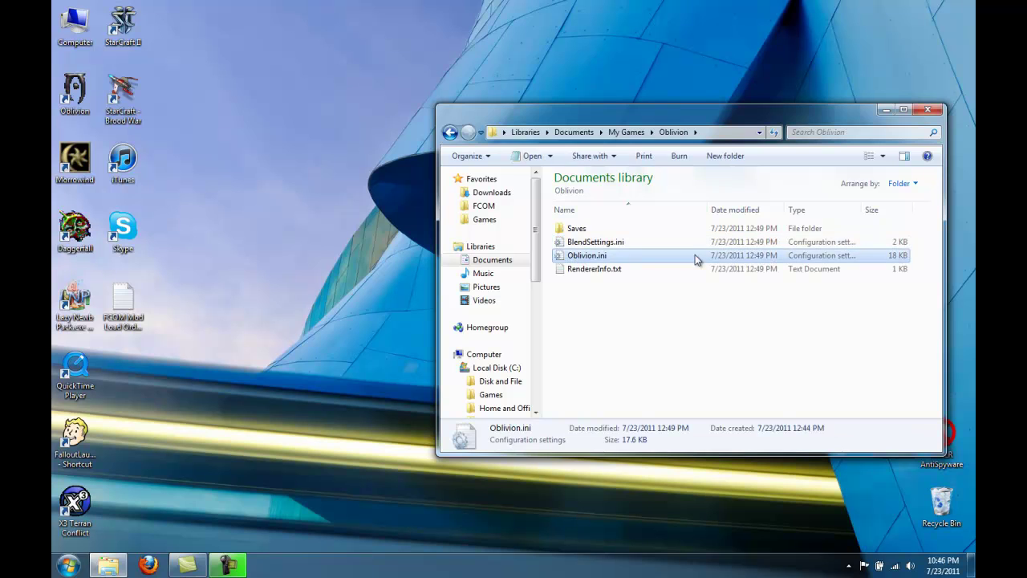
pyautogui.click(928, 109)
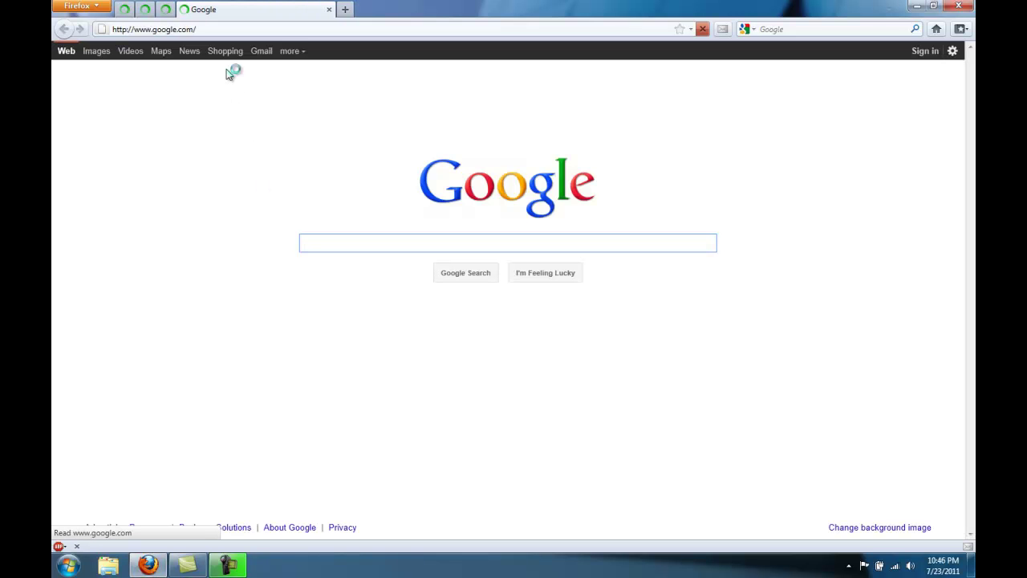
# - Switch to the FCOM Convergence and UFCOM thread and scroll to its Install list
pyautogui.click(166, 10)
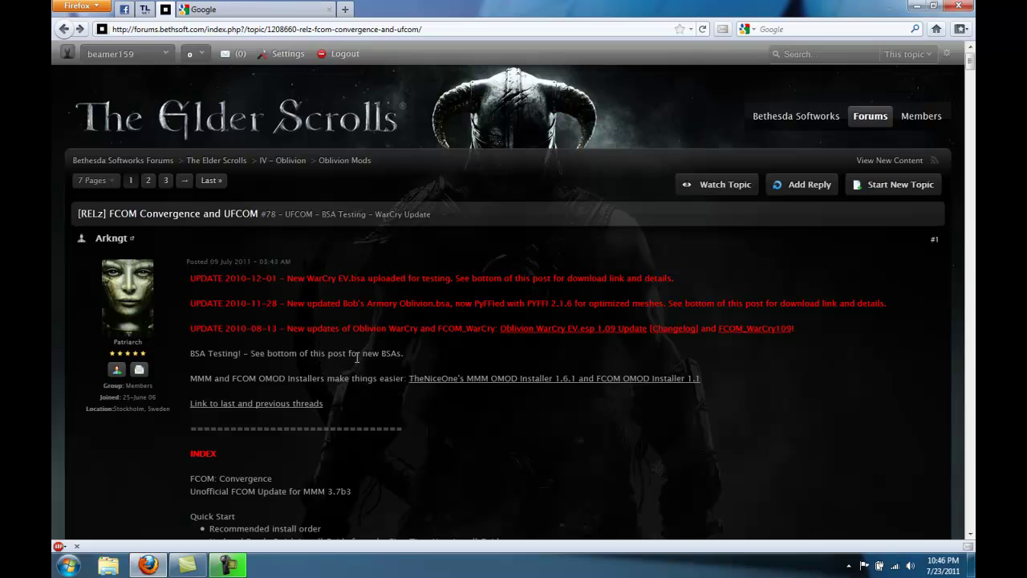
pyautogui.scroll(-3, 360, 369)
pyautogui.scroll(-3, 360, 368)
pyautogui.scroll(-15, 360, 368)
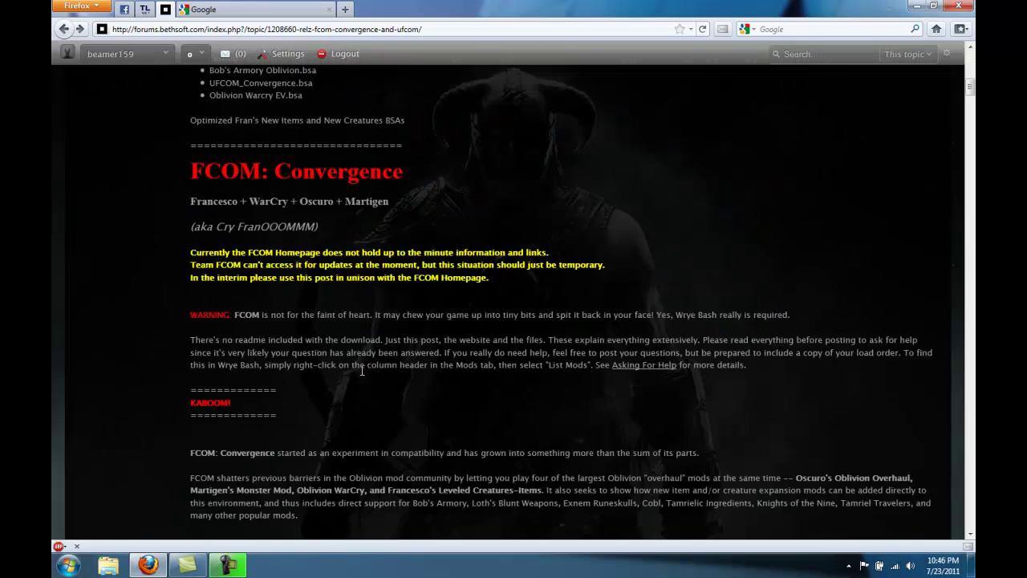
pyautogui.scroll(-20, 361, 369)
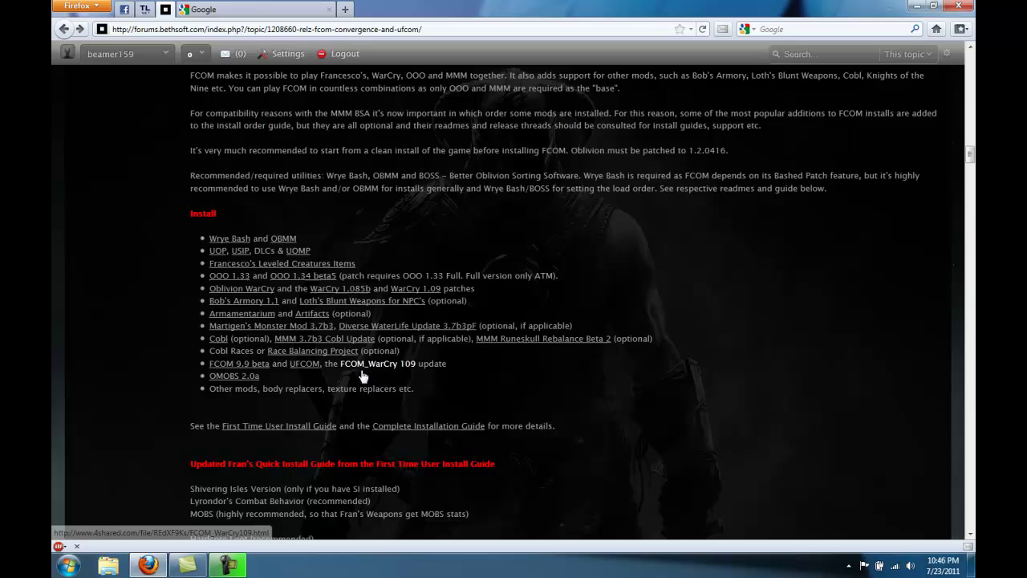
pyautogui.scroll(2, 362, 370)
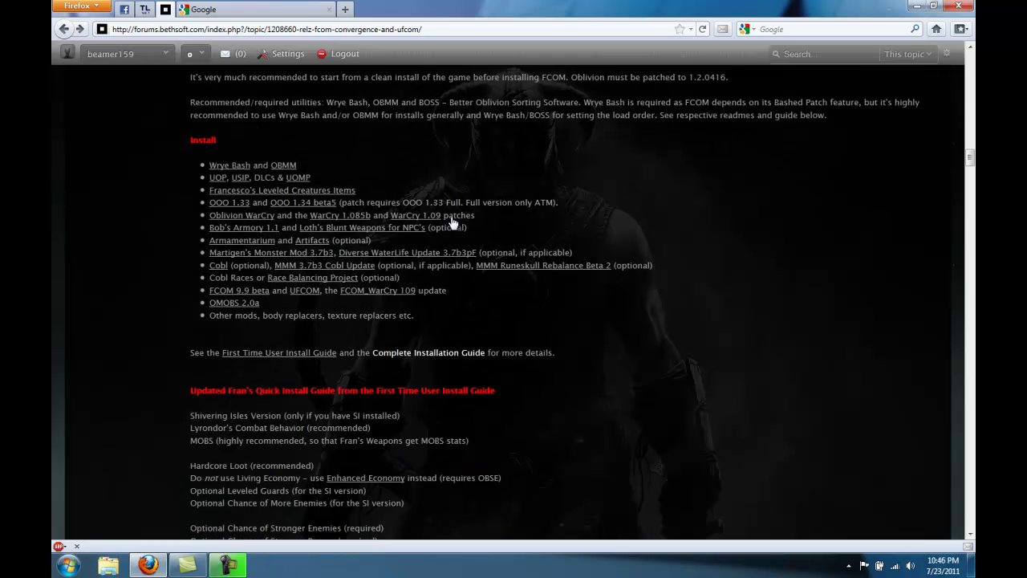
# - Open the FCOM downloads folder in Explorer, then return to the forum page
pyautogui.click(109, 565)
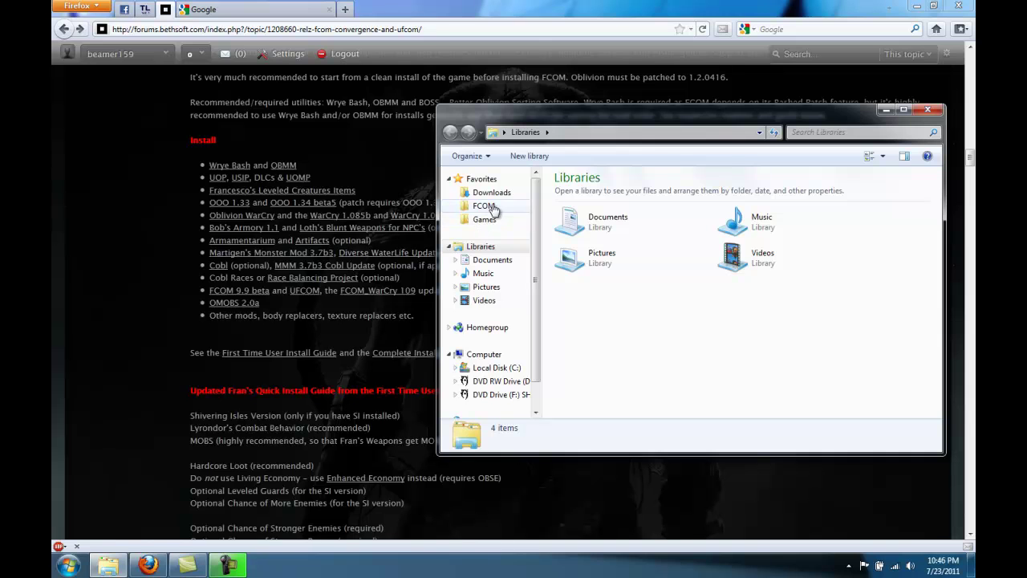
pyautogui.click(493, 207)
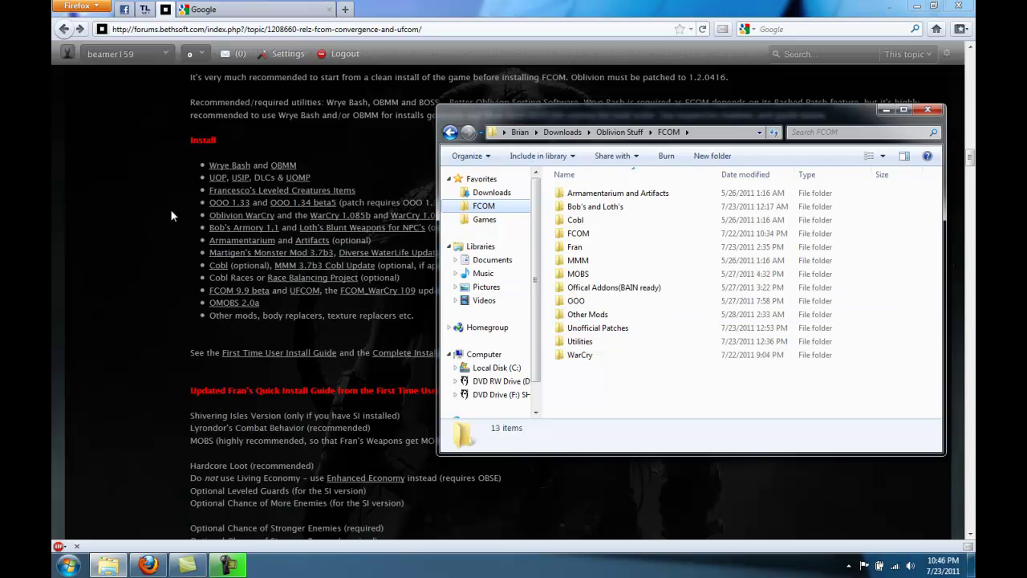
pyautogui.click(151, 201)
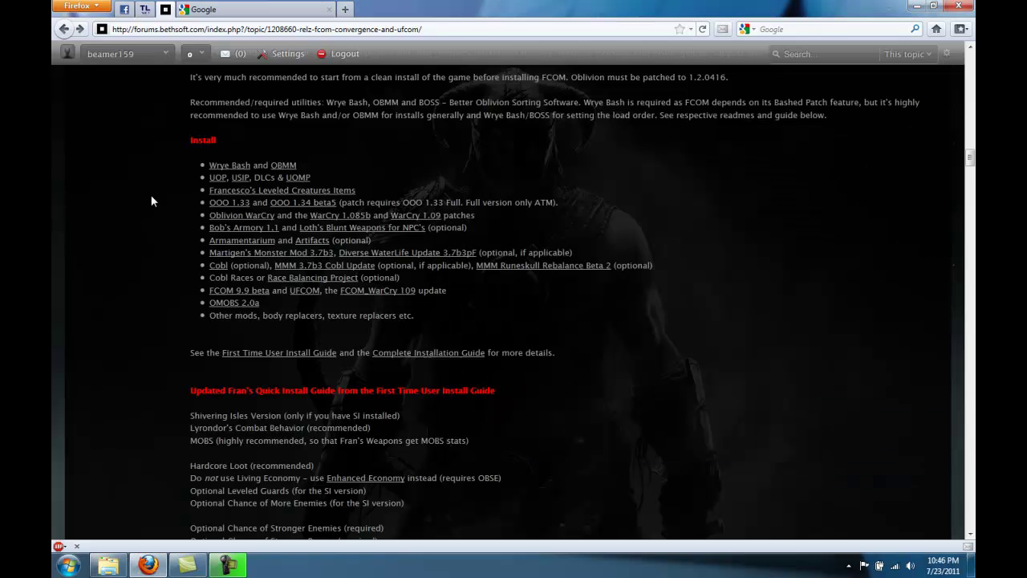
# - Open the Wrye Bash page on TES Nexus and show its downloadable files
pyautogui.click(219, 167)
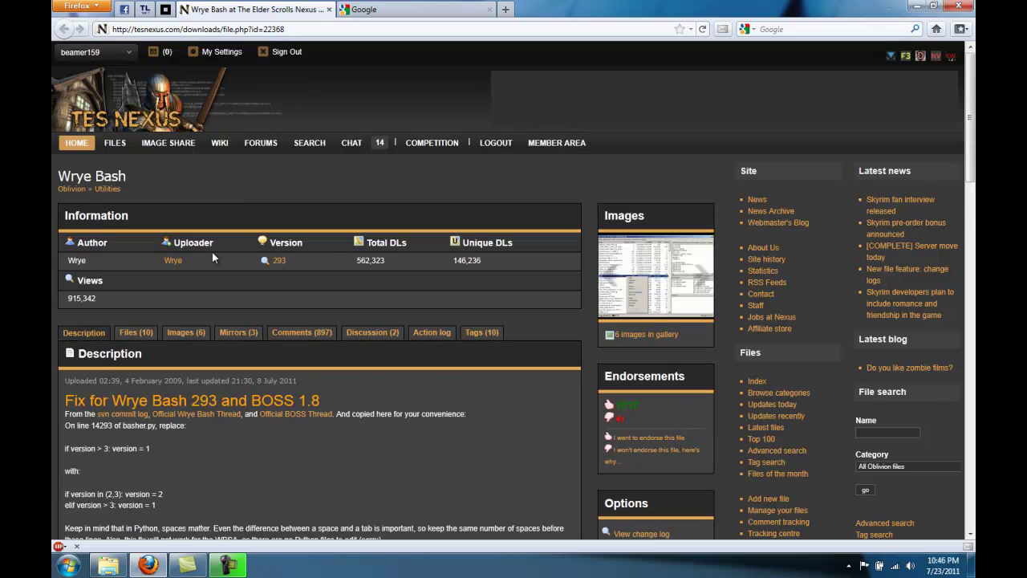
pyautogui.click(141, 337)
pyautogui.scroll(-3, 219, 326)
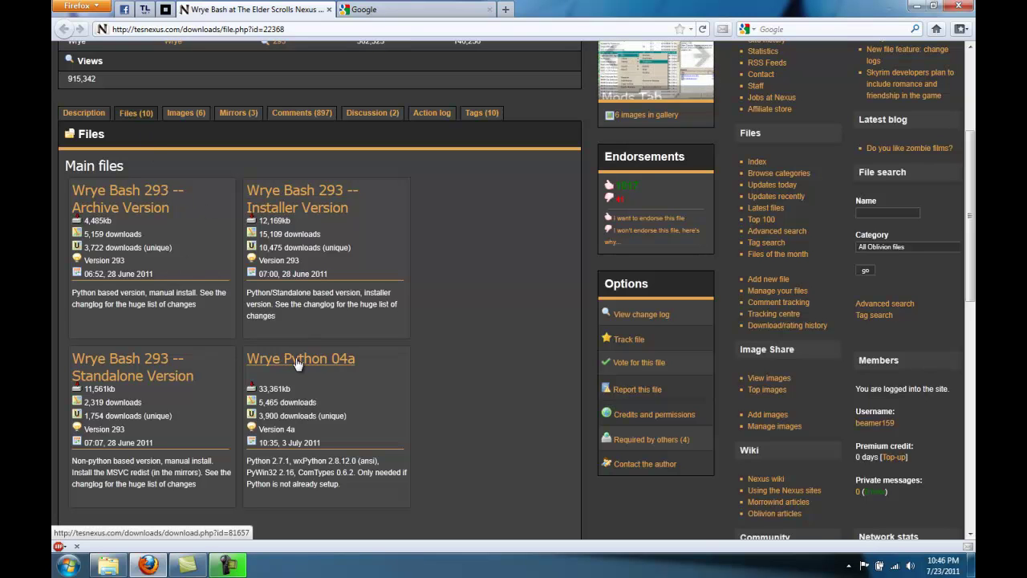
# - Confirm Wrye Bash 293 and Wrye Python 04a installers in FCOM\Utilities, then close the page
pyautogui.click(108, 566)
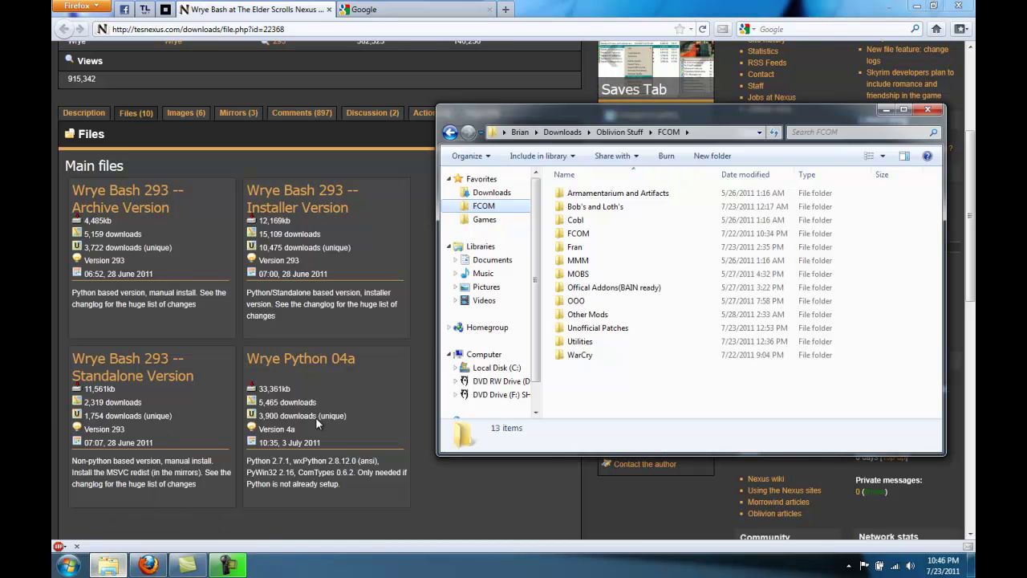
pyautogui.click(586, 341)
pyautogui.doubleClick(585, 341)
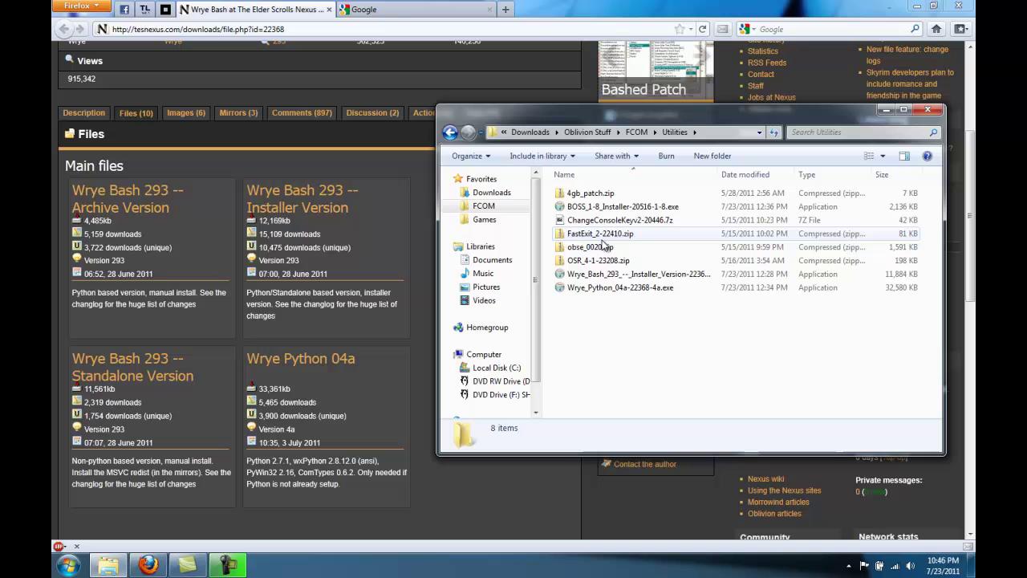
pyautogui.click(602, 275)
pyautogui.click(598, 290)
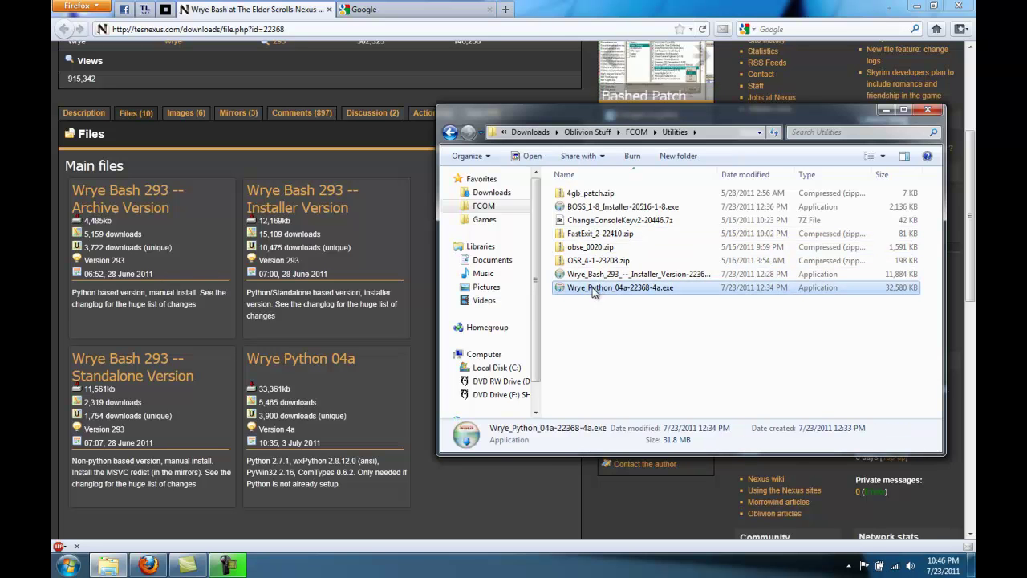
pyautogui.click(329, 10)
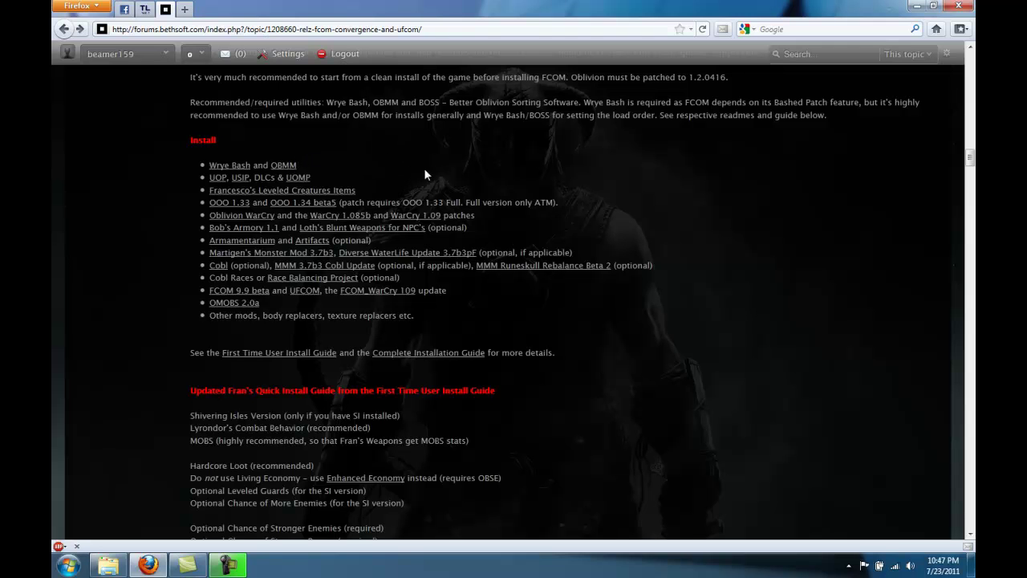
# - Open the BOSS page on TES Nexus from the thread and show its files
pyautogui.scroll(-10, 434, 172)
pyautogui.scroll(-10, 434, 173)
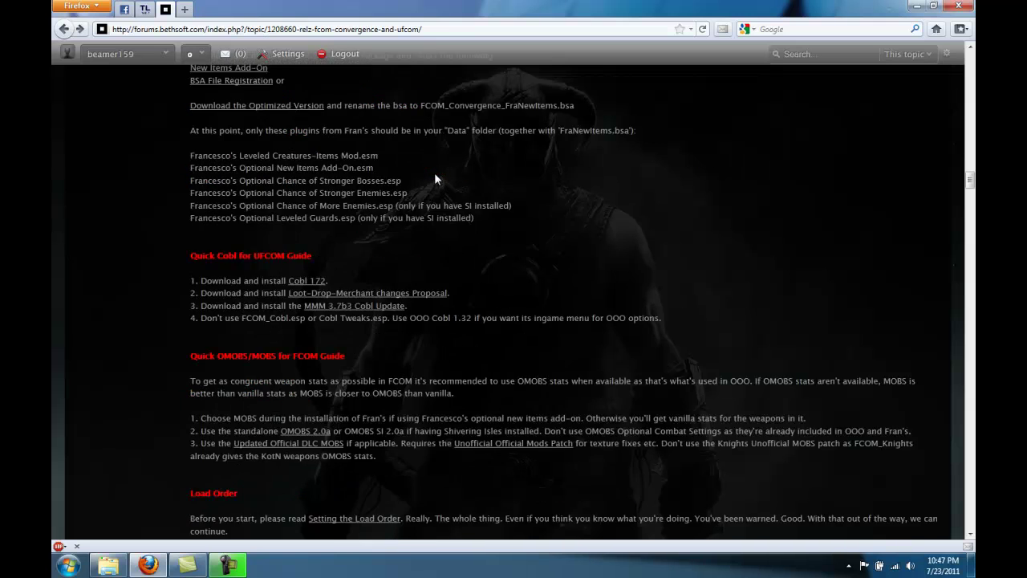
pyautogui.scroll(-2, 426, 187)
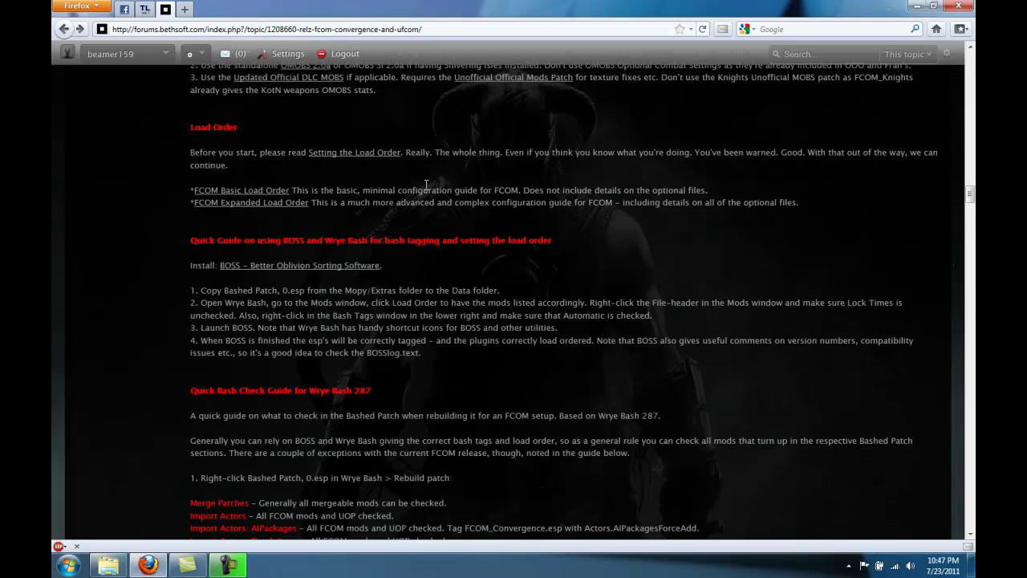
pyautogui.click(329, 265)
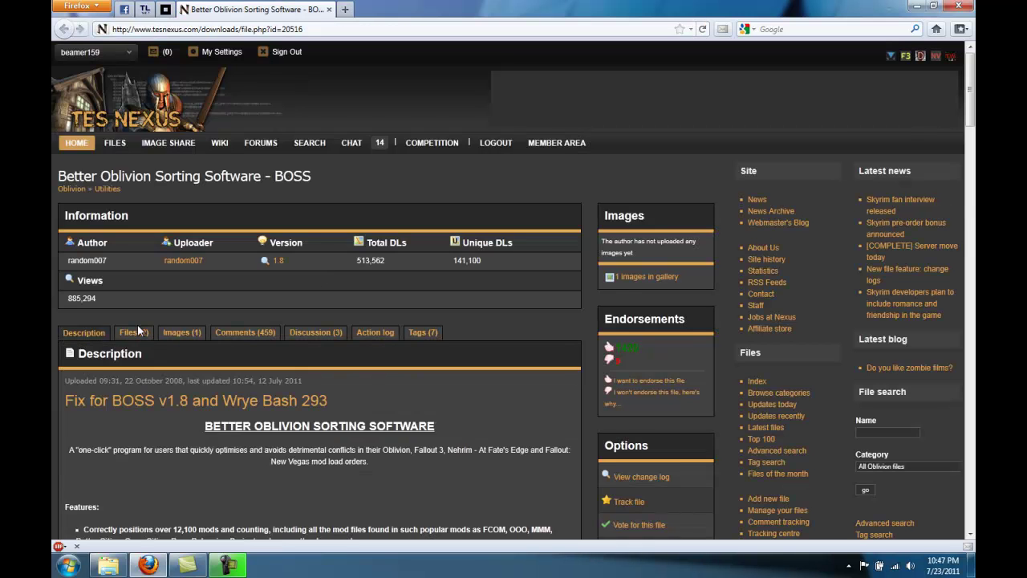
pyautogui.click(138, 331)
pyautogui.scroll(-4, 163, 316)
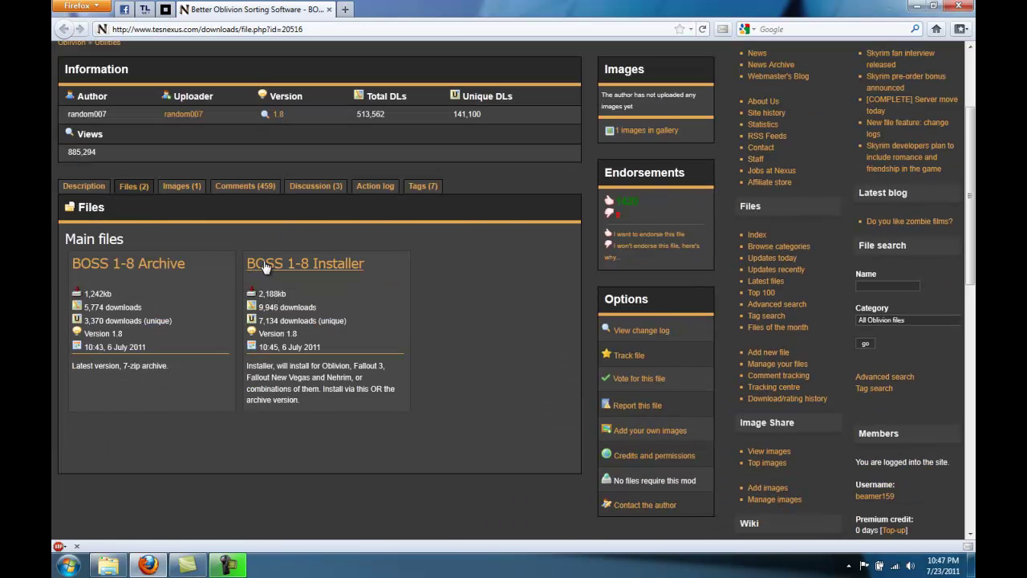
# - Confirm BOSS_1-8_Installer is in the Utilities folder, then close the BOSS tab
pyautogui.click(108, 565)
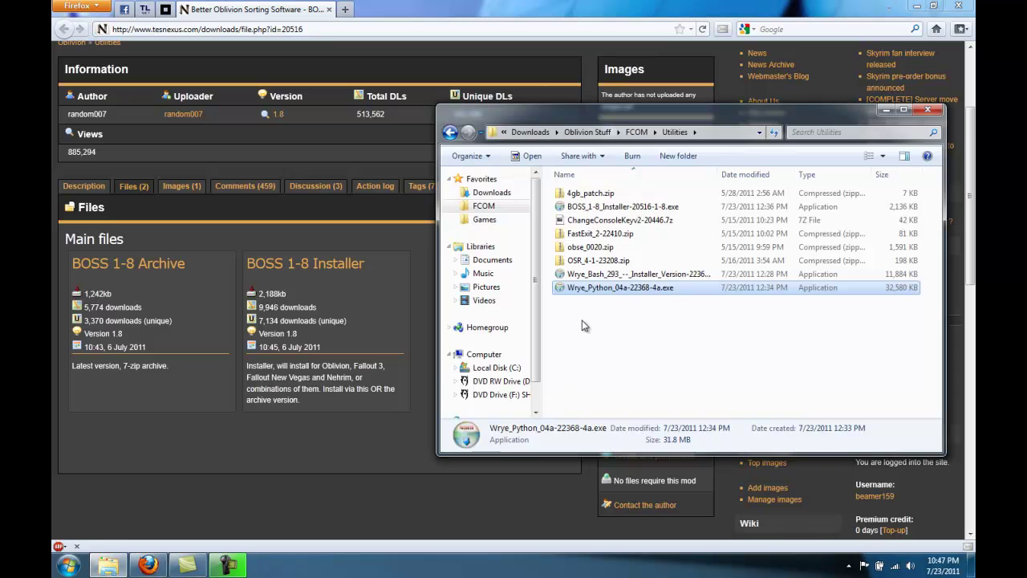
pyautogui.click(594, 206)
pyautogui.click(395, 259)
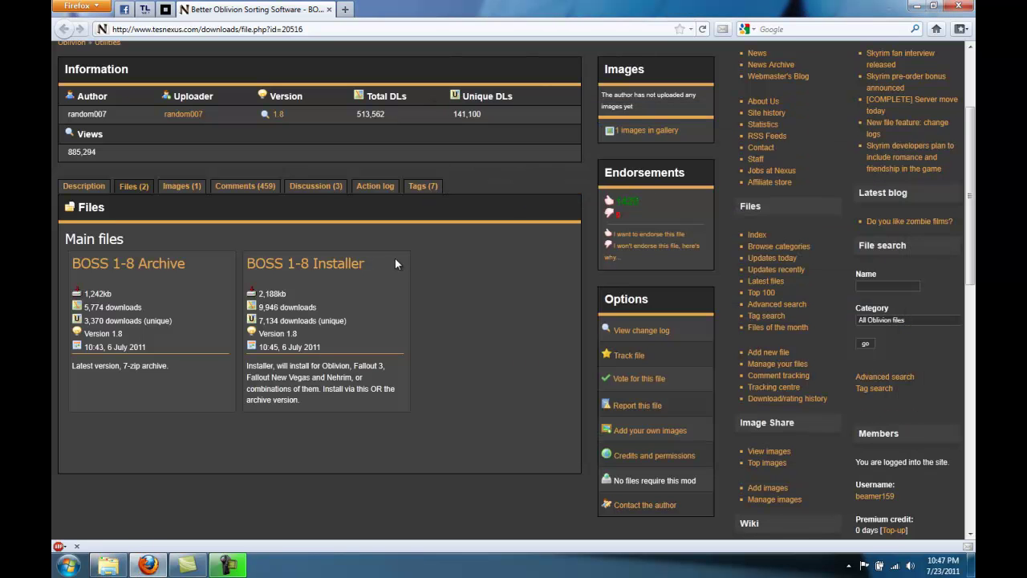
pyautogui.click(328, 8)
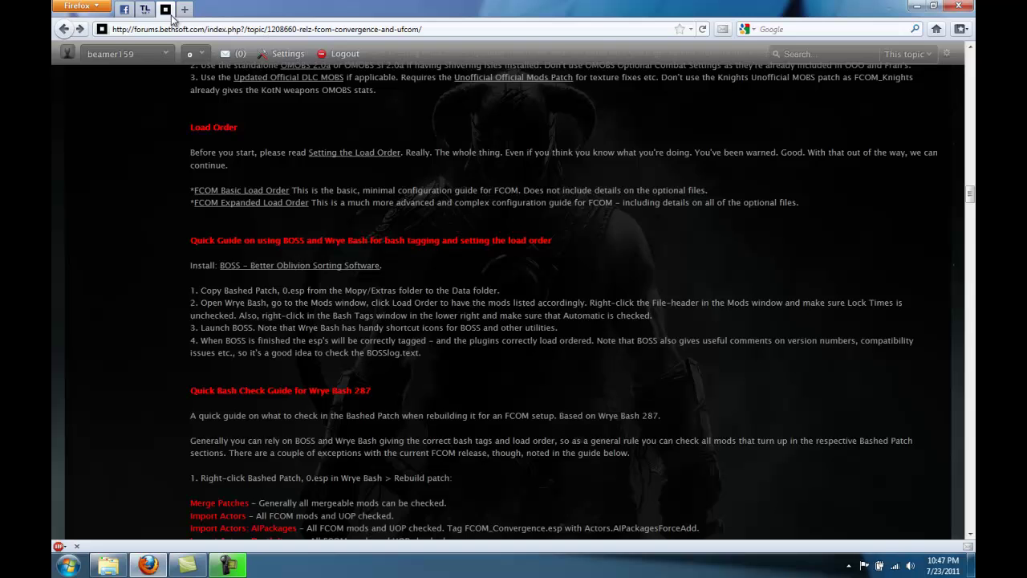
# - Open the Unofficial Oblivion Patch page on Planet Elder Scrolls and scroll to its files
pyautogui.scroll(15, 216, 195)
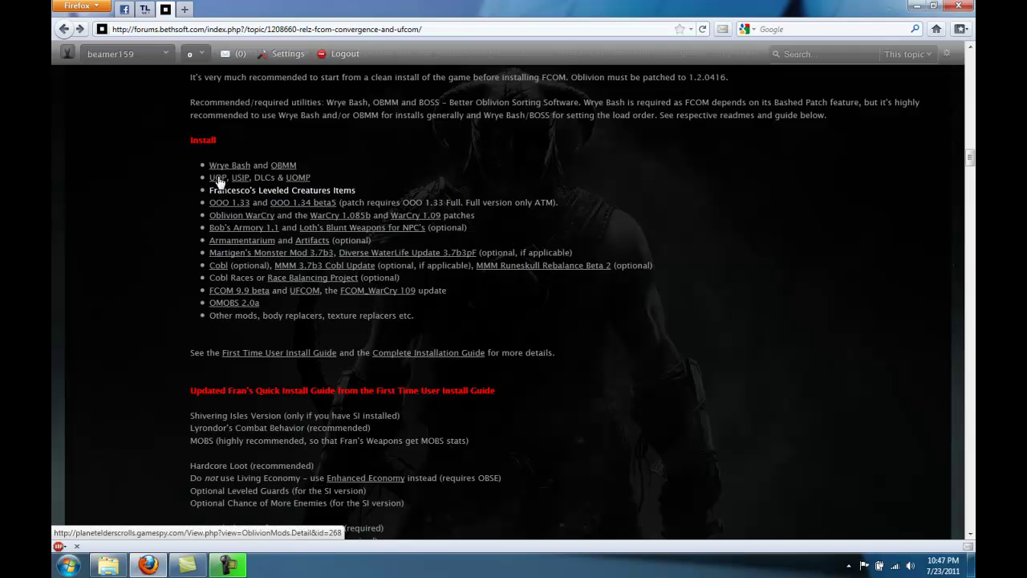
pyautogui.click(219, 179)
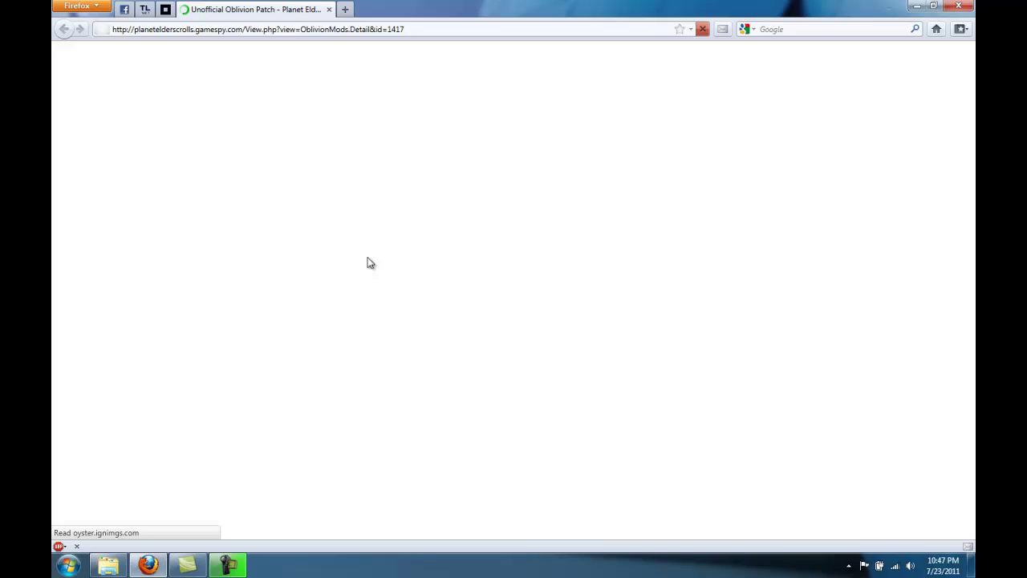
pyautogui.scroll(-10, 369, 264)
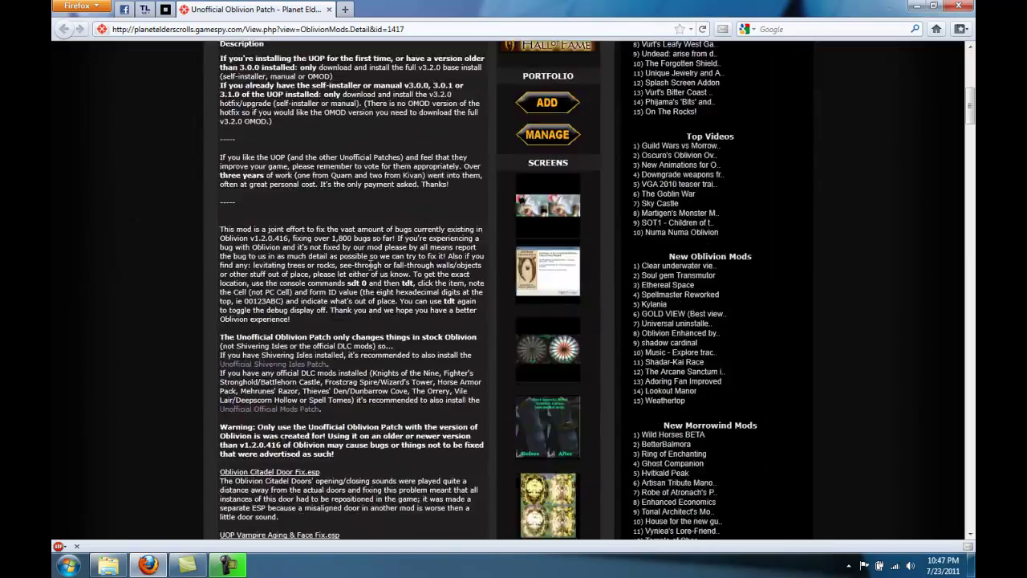
pyautogui.scroll(-15, 369, 265)
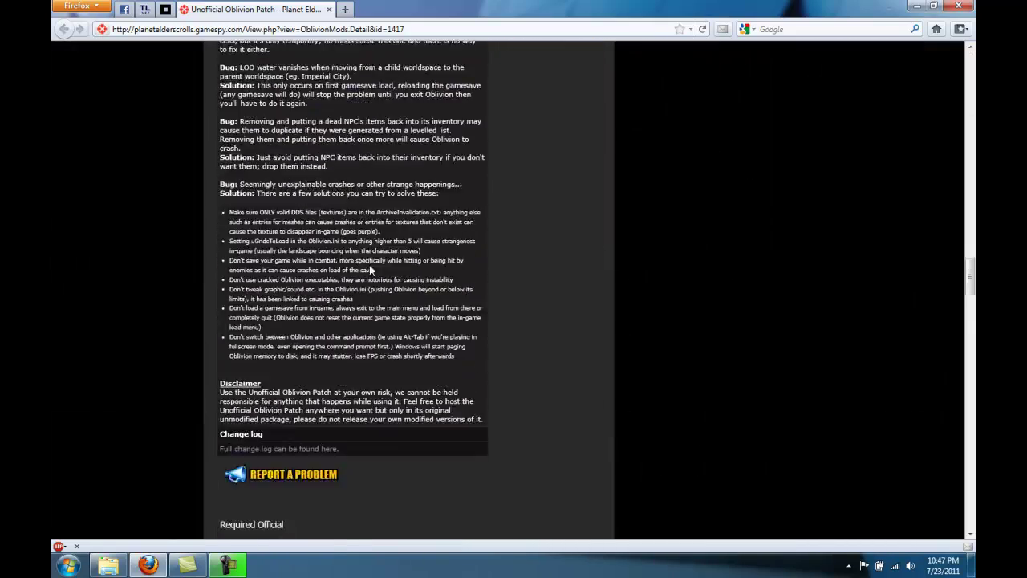
pyautogui.scroll(-2, 369, 270)
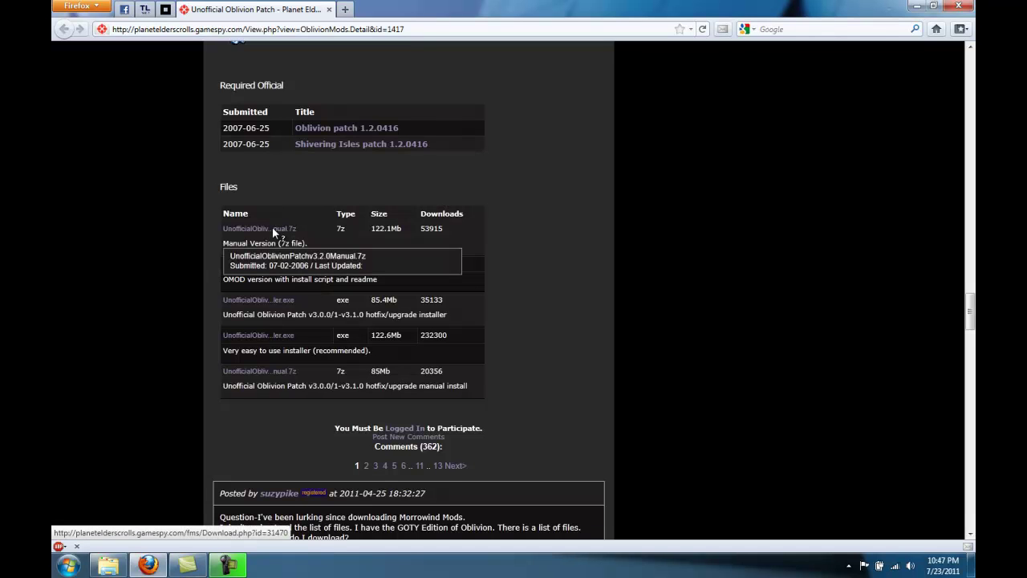
# - Confirm UnofficialOblivionPatchv3.2.0Manual.7z is in FCOM\Unofficial Patches, then close the patch tab
pyautogui.click(109, 565)
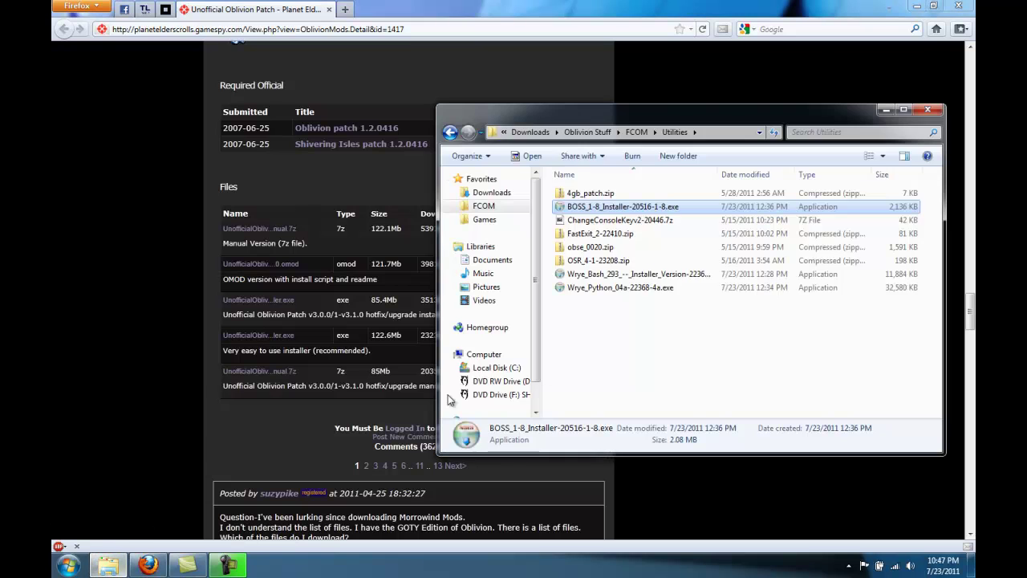
pyautogui.click(636, 131)
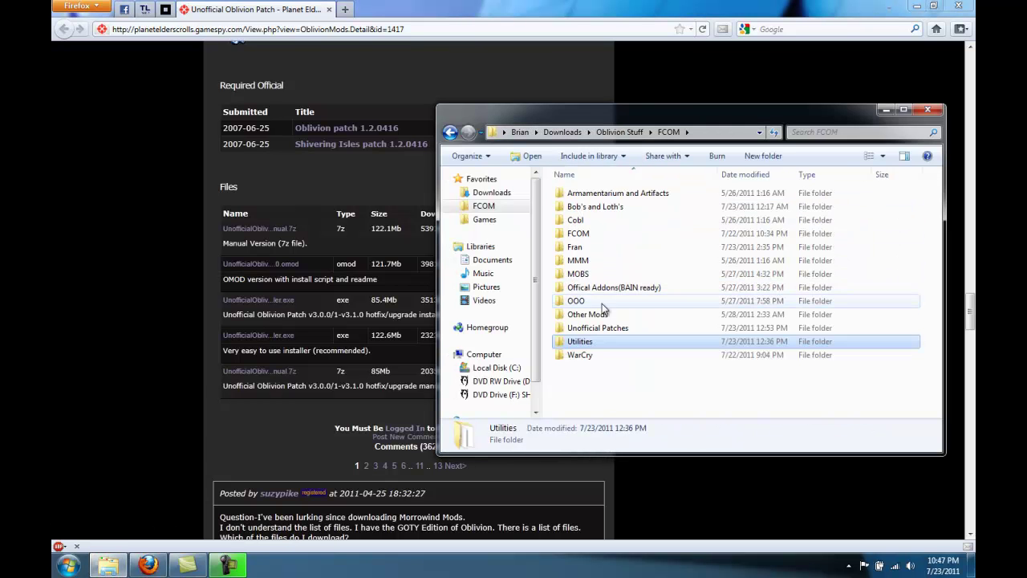
pyautogui.doubleClick(602, 328)
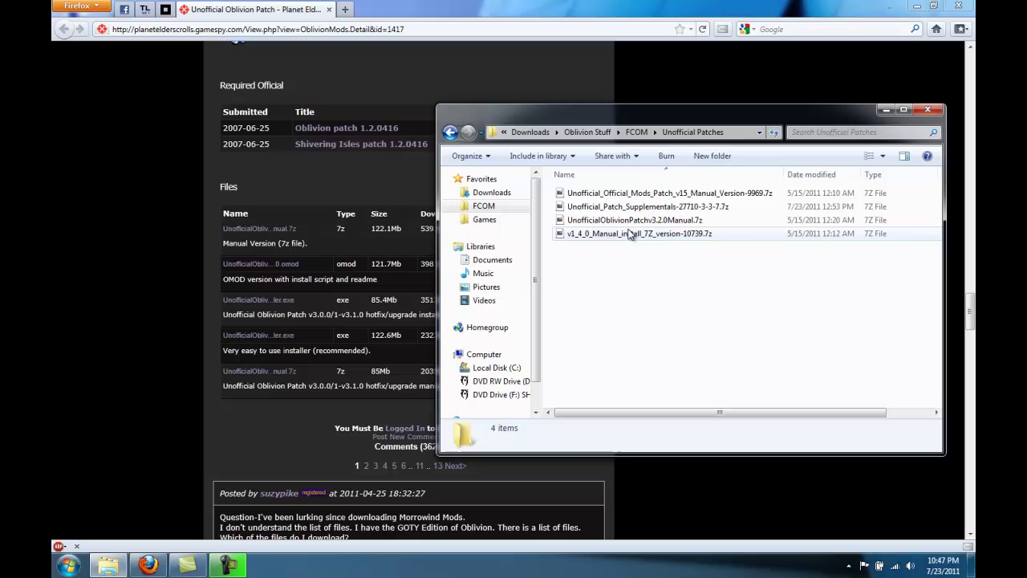
pyautogui.click(637, 220)
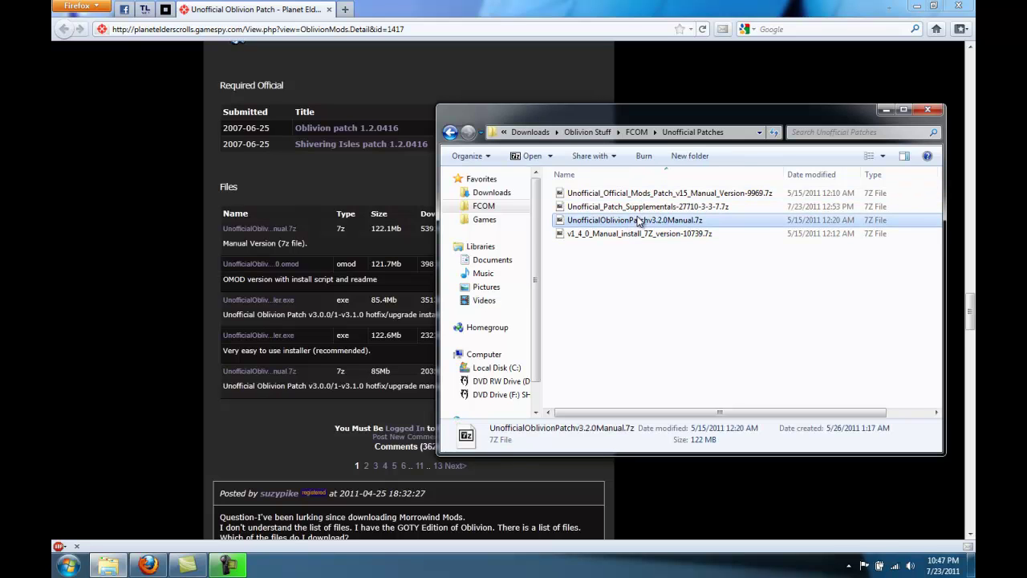
pyautogui.click(101, 163)
pyautogui.click(325, 9)
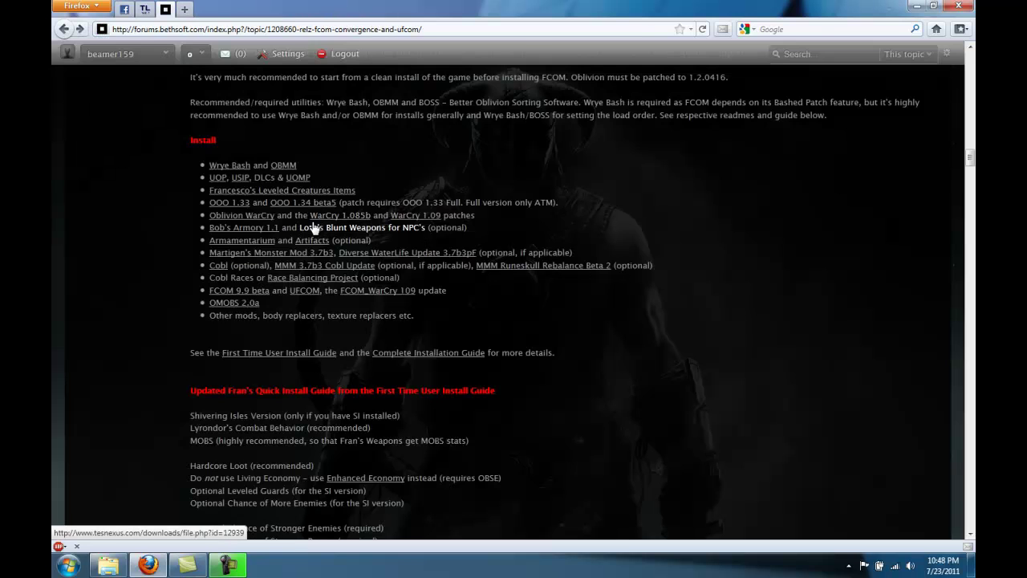
# - Confirm the Unofficial Shivering Isles Patch v1.4.0 manual archive is downloaded, then close its page
pyautogui.click(241, 179)
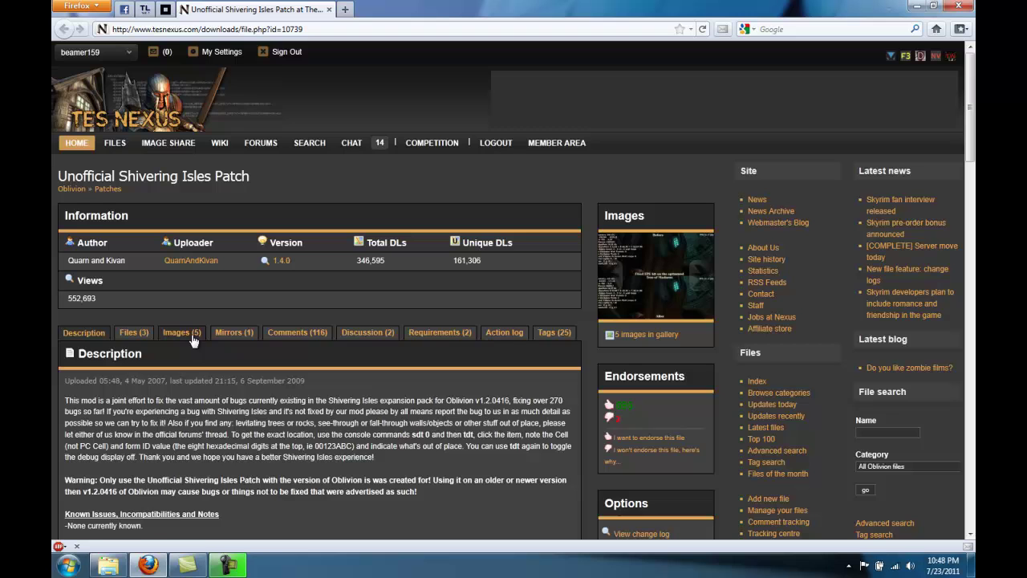
pyautogui.click(133, 332)
pyautogui.scroll(-3, 191, 334)
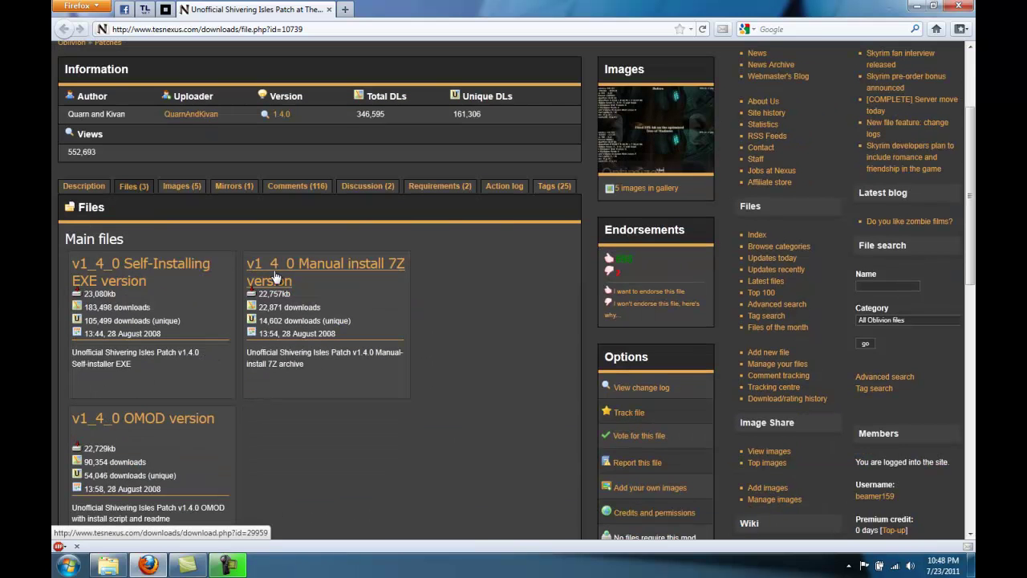
pyautogui.click(109, 565)
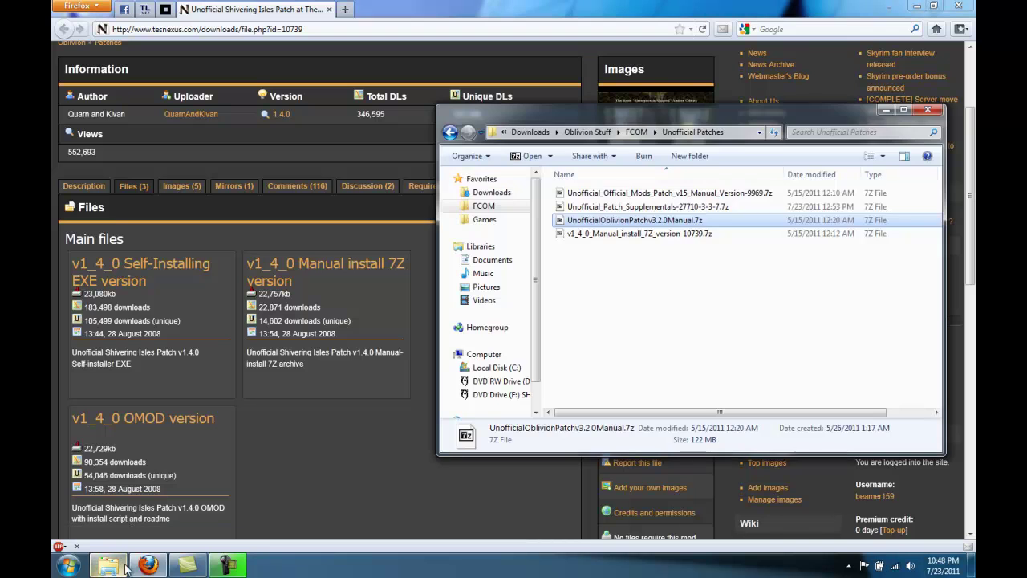
pyautogui.click(651, 235)
pyautogui.click(384, 417)
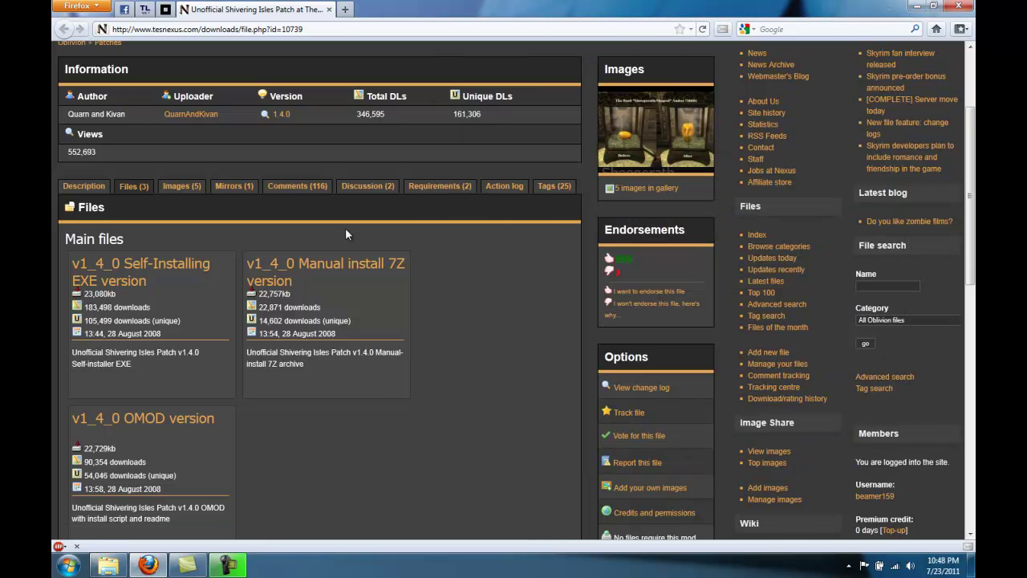
pyautogui.click(330, 9)
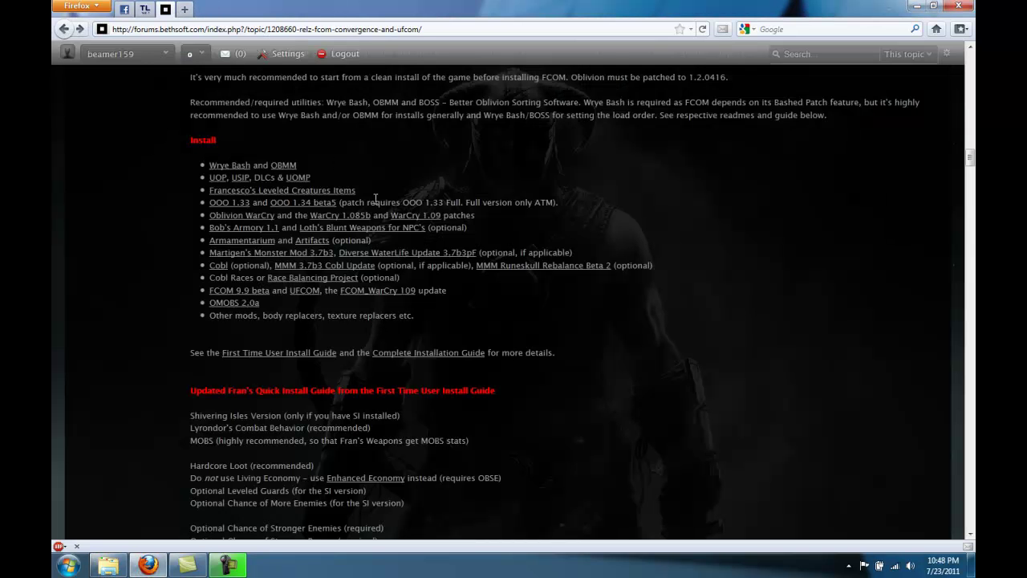
# - Confirm the Official Mods Patch v15 and Supplementals archives are in Unofficial Patches
pyautogui.click(293, 178)
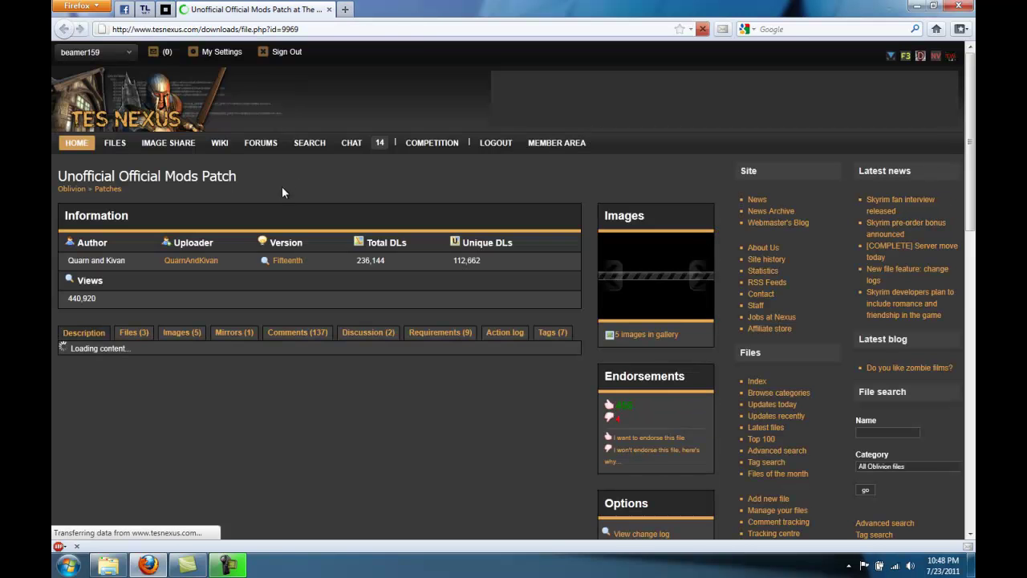
pyautogui.click(135, 335)
pyautogui.scroll(-3, 138, 343)
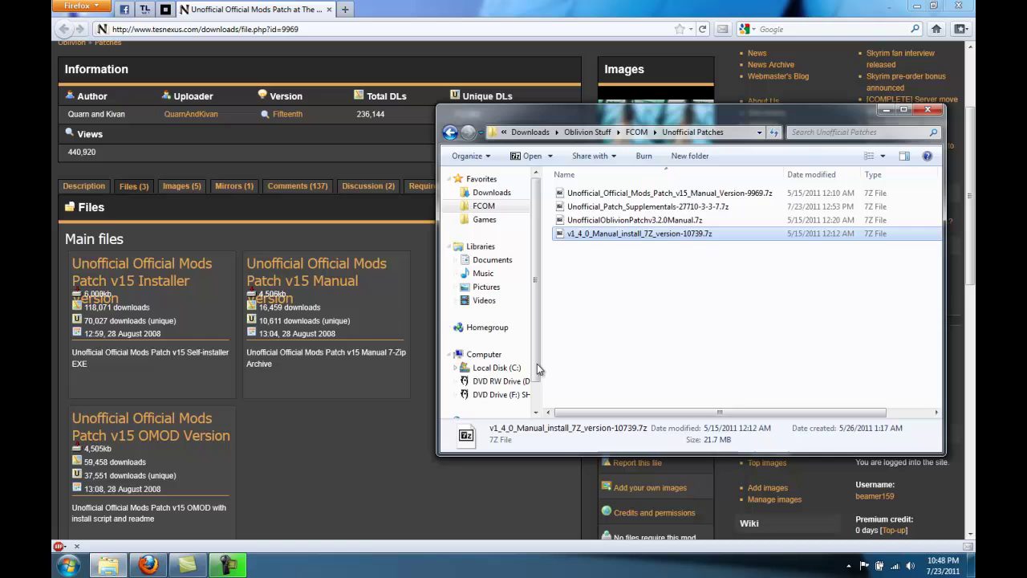
pyautogui.click(658, 195)
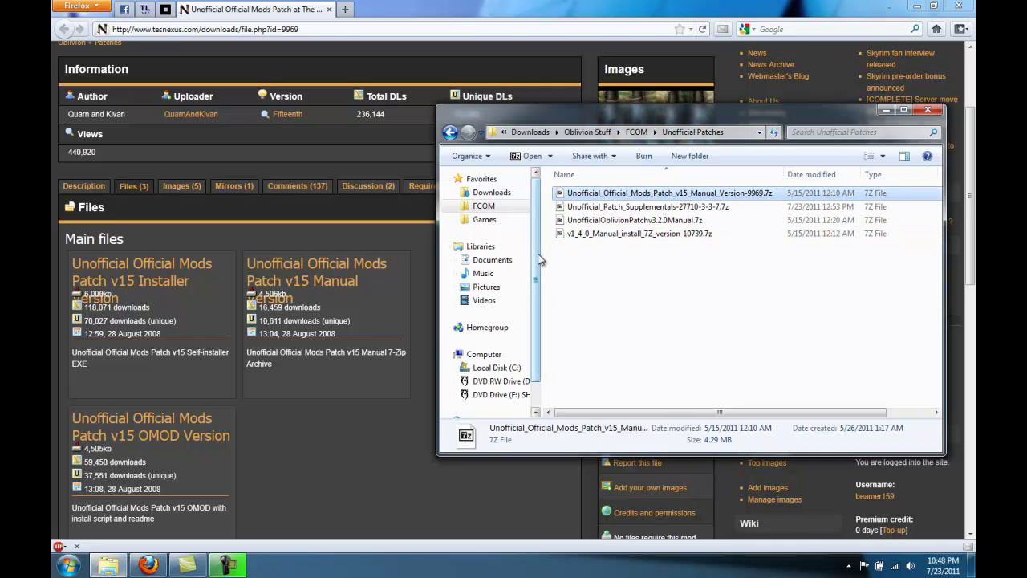
pyautogui.click(672, 207)
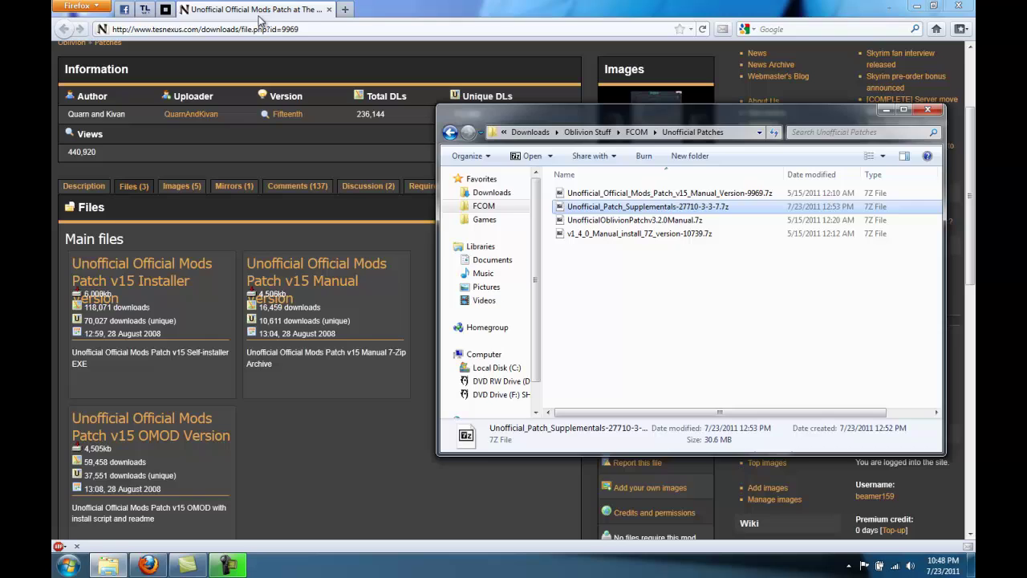
pyautogui.click(165, 9)
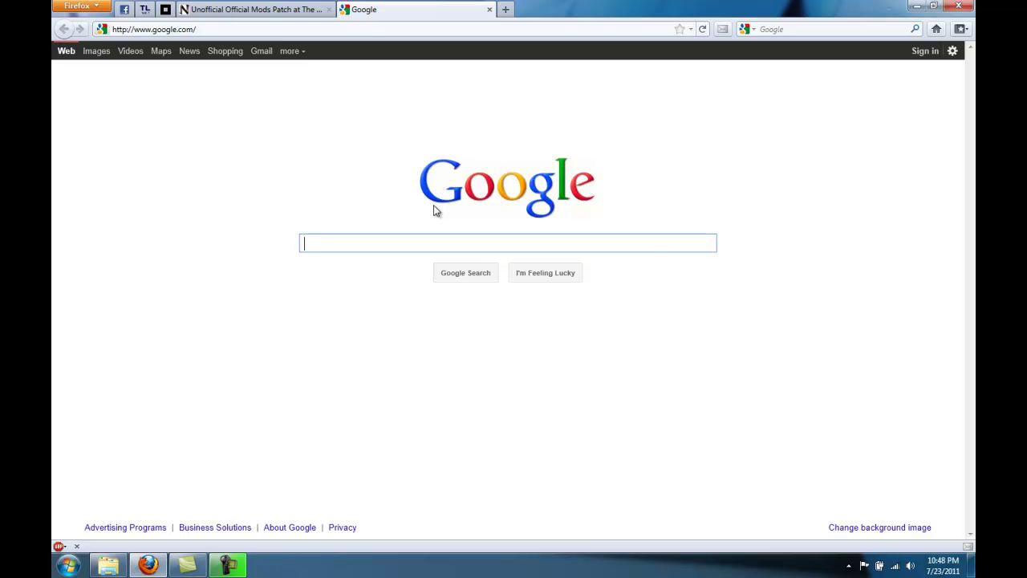
# - Search 'unofficial' and open the Nexus Unofficial Oblivion Patch Supplementals page
pyautogui.write('uno')
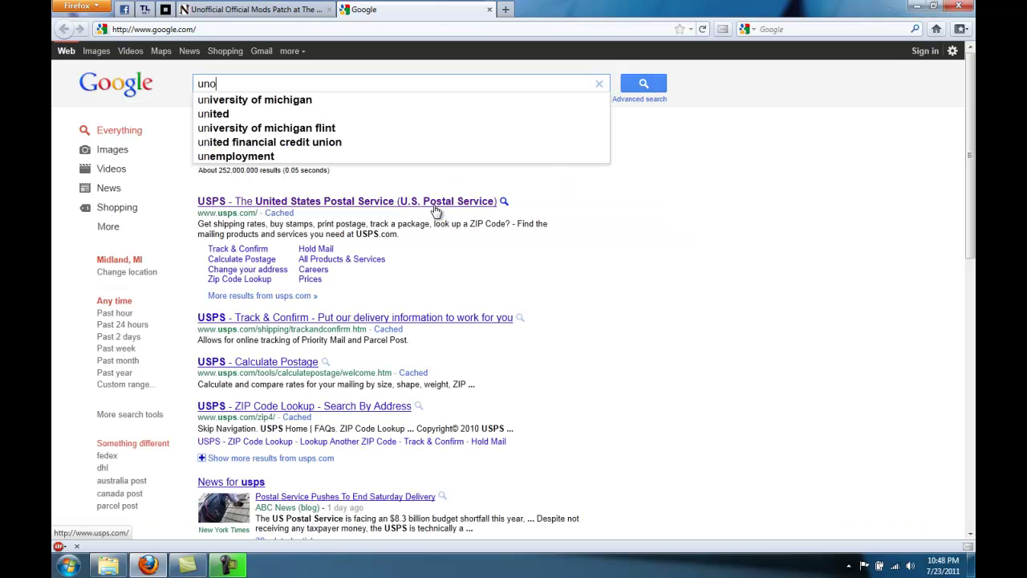
pyautogui.write('fficial')
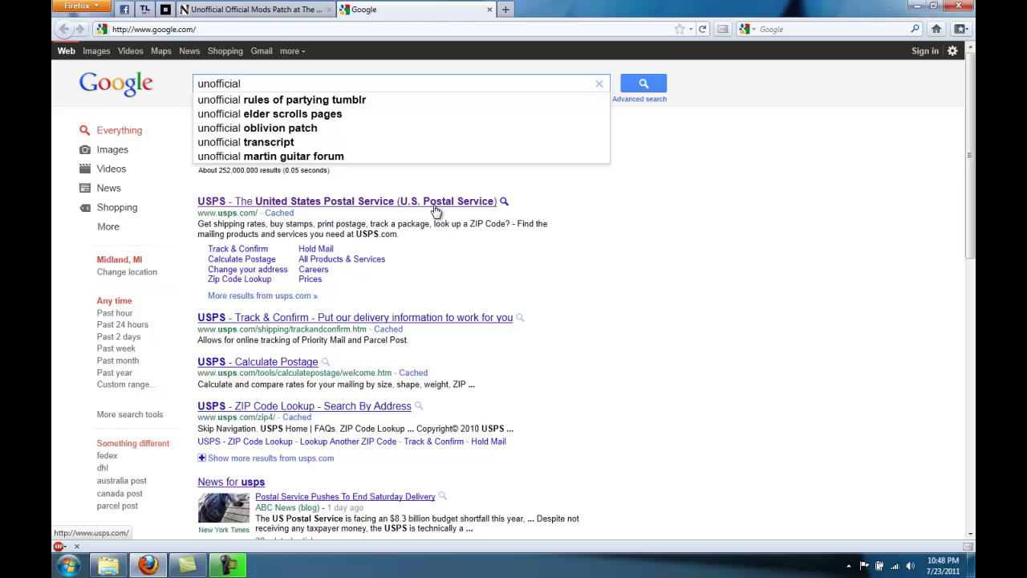
pyautogui.press('Down')
pyautogui.press('Down')
pyautogui.press('Down')
pyautogui.press('Down')
pyautogui.press('Down')
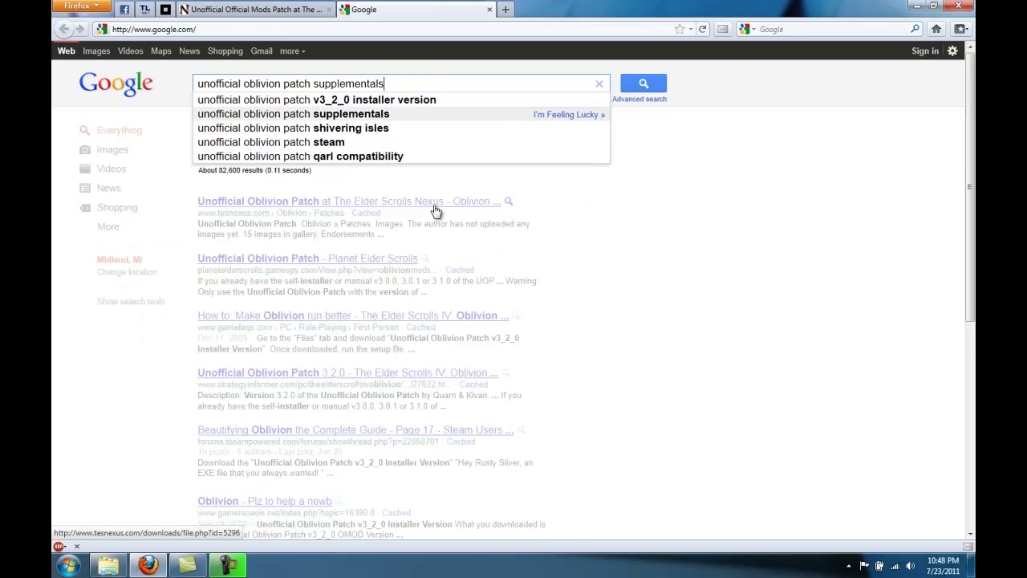
pyautogui.press('Return')
pyautogui.click(389, 135)
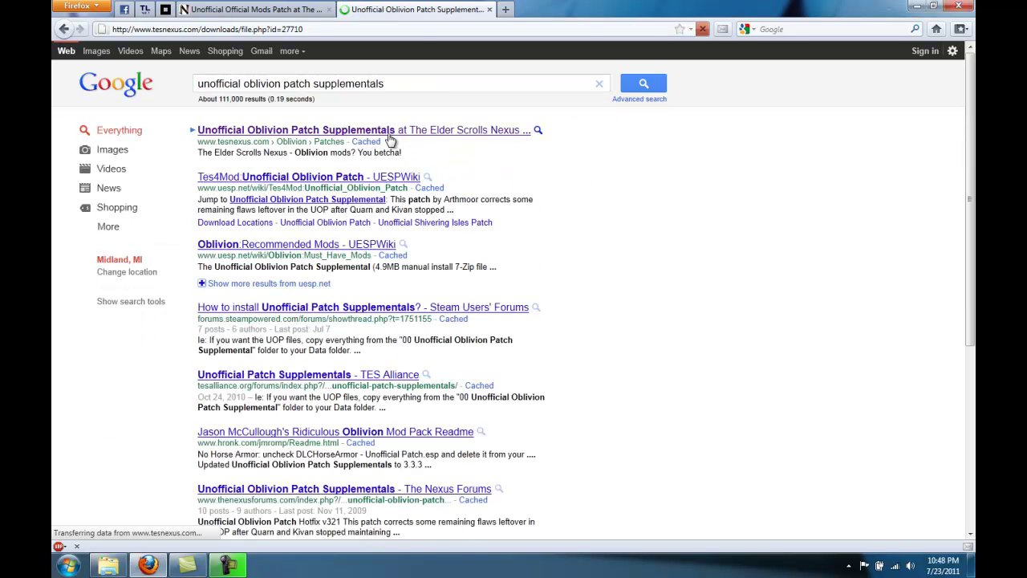
# - Confirm the Supplementals 3.3.7 archive is in Unofficial Patches, then close the page
pyautogui.click(141, 334)
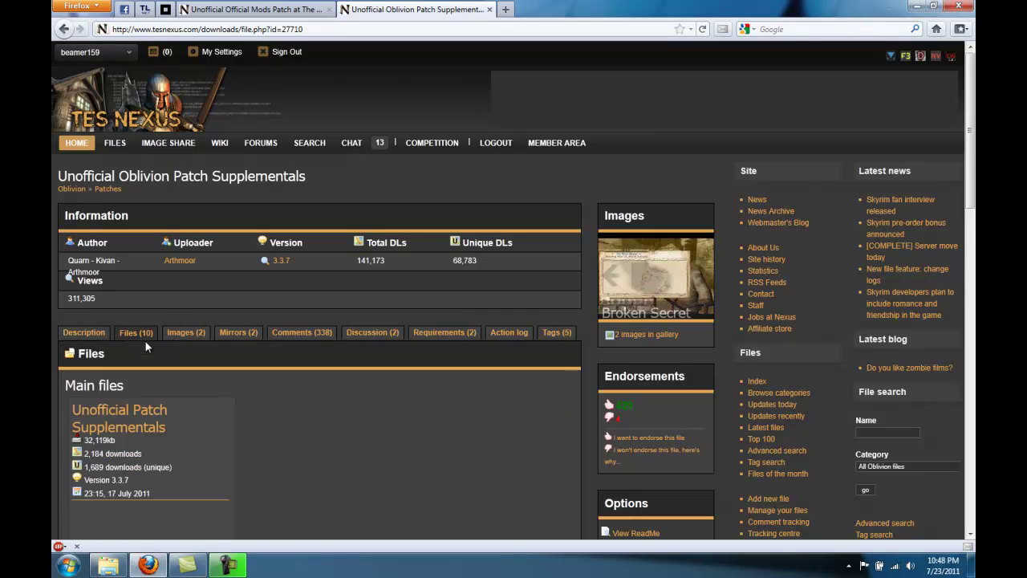
pyautogui.scroll(-3, 145, 341)
pyautogui.scroll(-2, 206, 370)
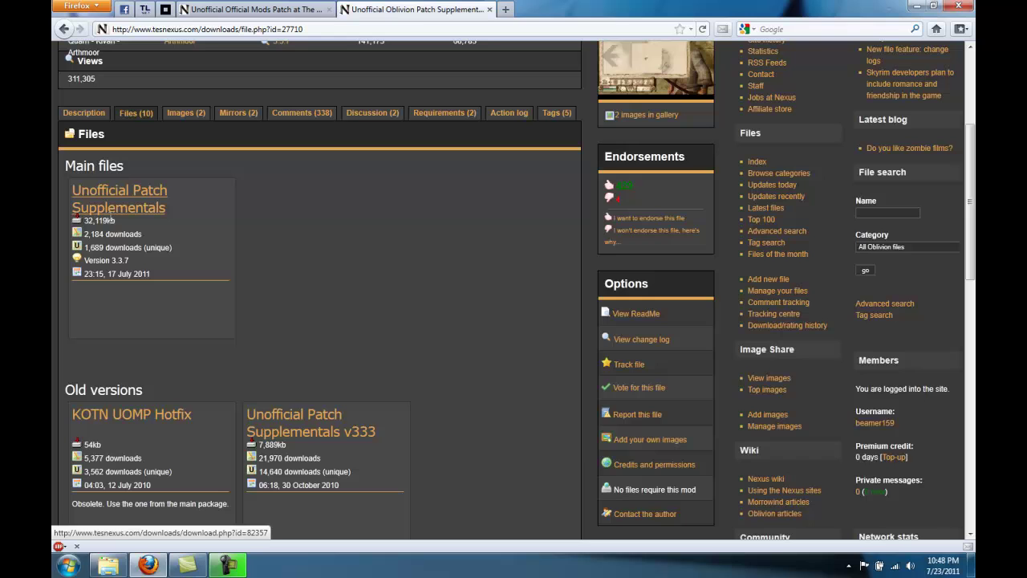
pyautogui.click(108, 566)
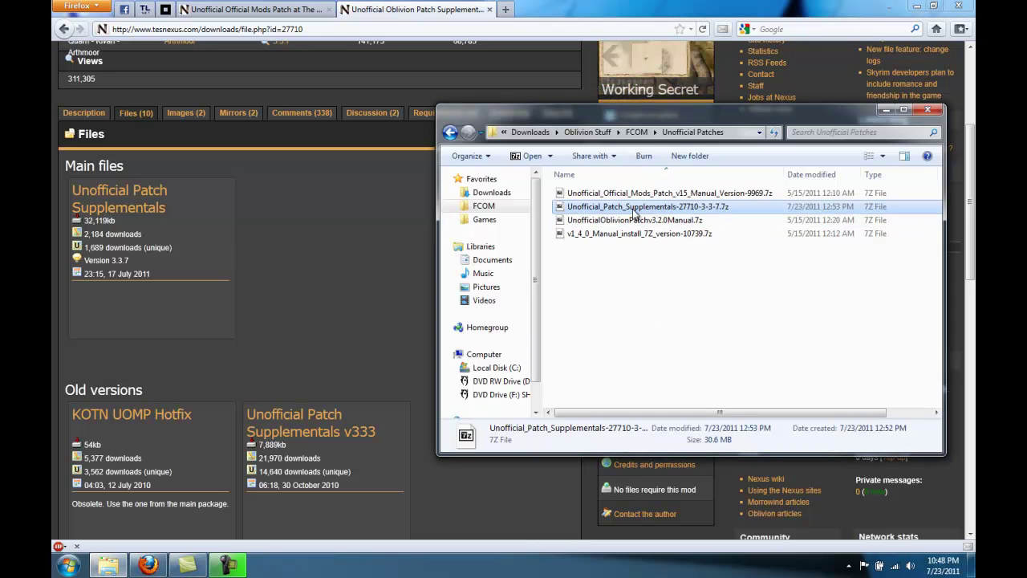
pyautogui.click(495, 9)
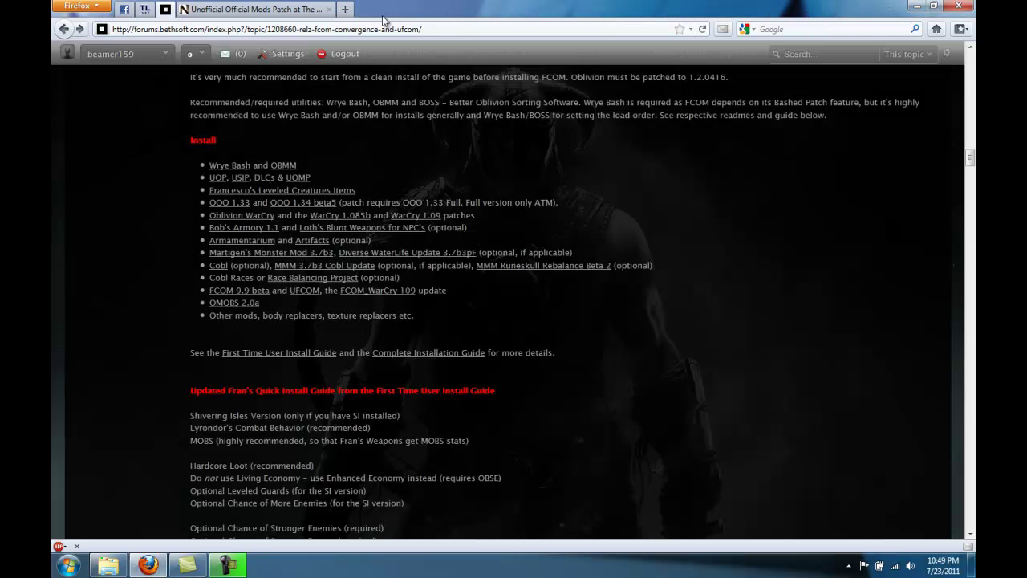
# - Close the Unofficial Official Mods Patch tab and look over Francesco's leveled creatures/items page
pyautogui.click(330, 10)
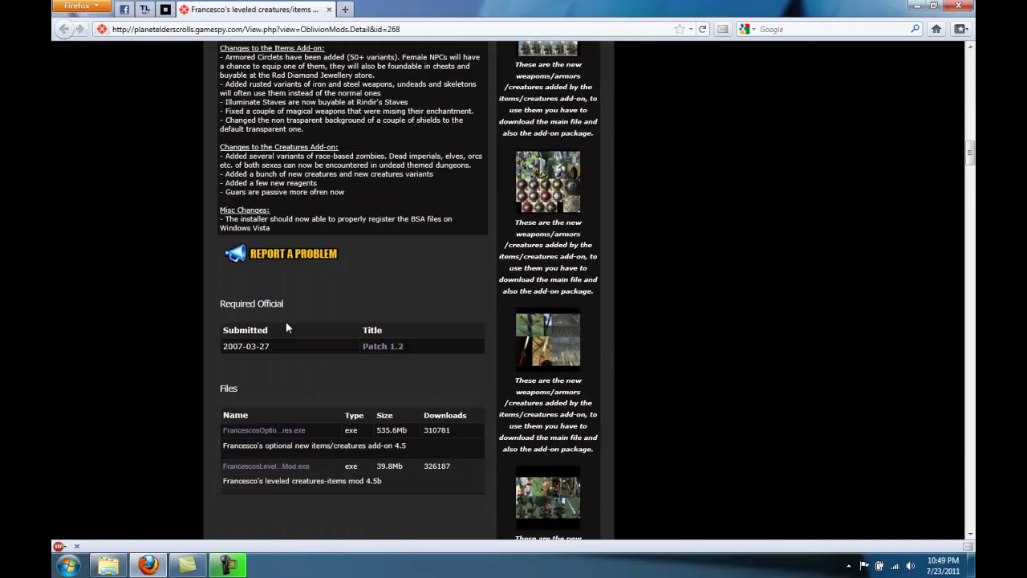
pyautogui.scroll(-6, 286, 321)
pyautogui.scroll(2, 286, 321)
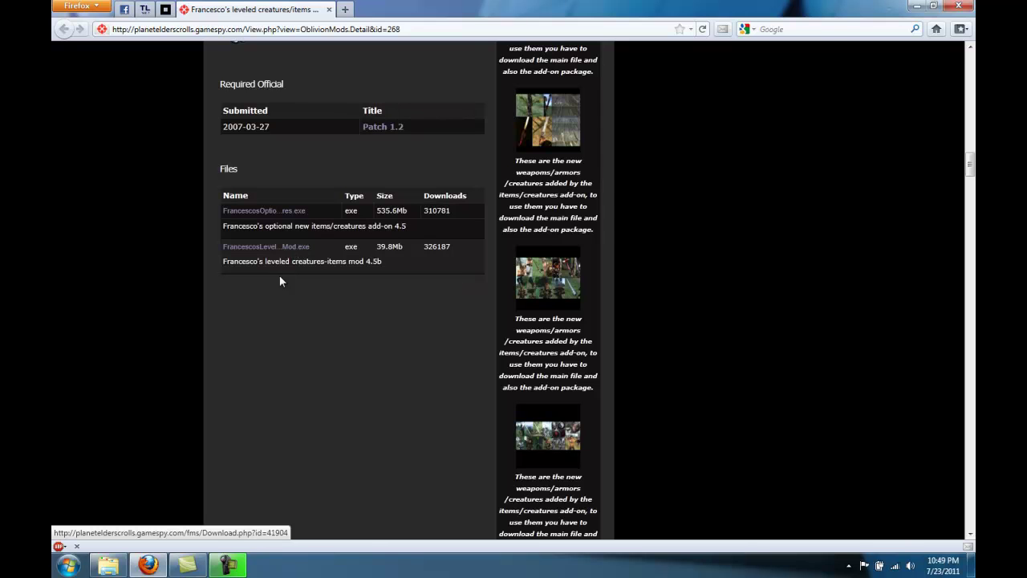
# - Confirm FrancescosLeveledCreaturesItemsMod.exe (39.7 MB) is in the FCOM Fran folder
pyautogui.click(107, 565)
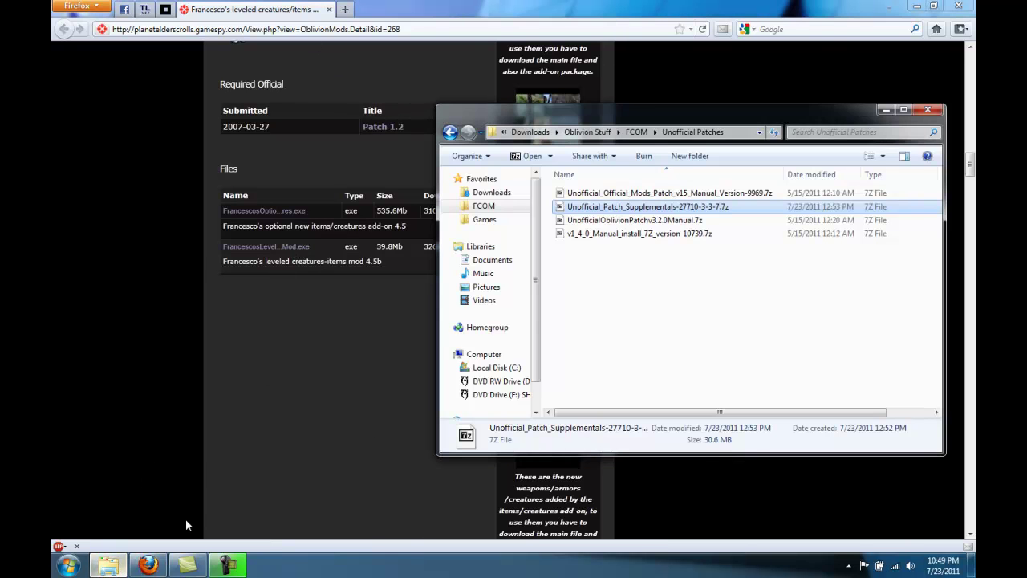
pyautogui.click(666, 132)
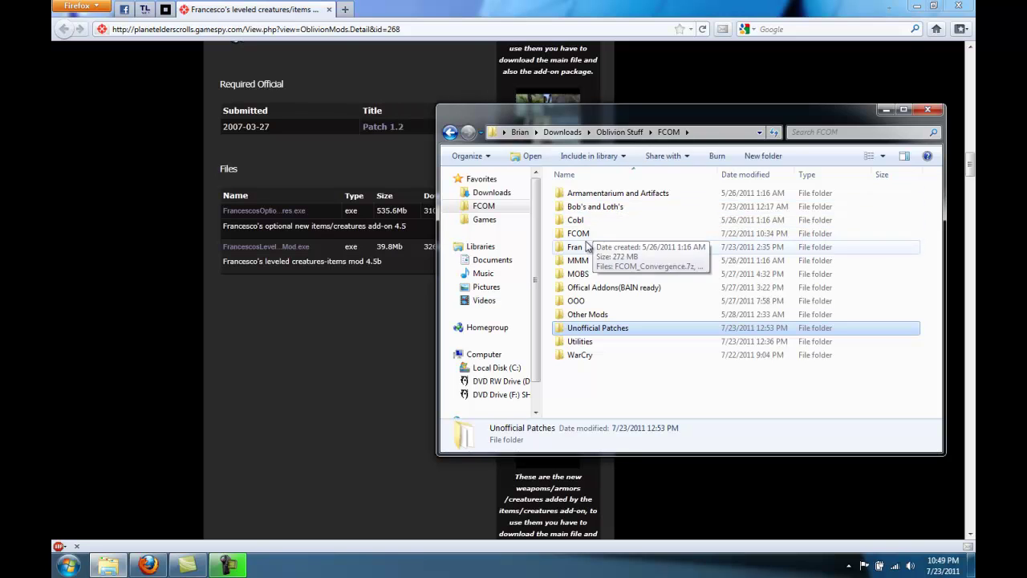
pyautogui.doubleClick(580, 247)
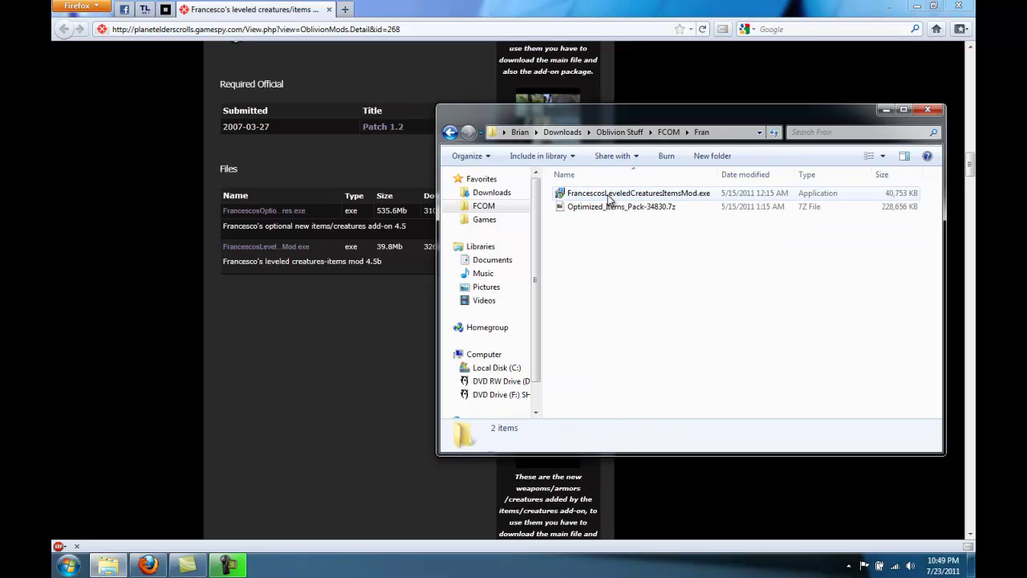
pyautogui.click(611, 195)
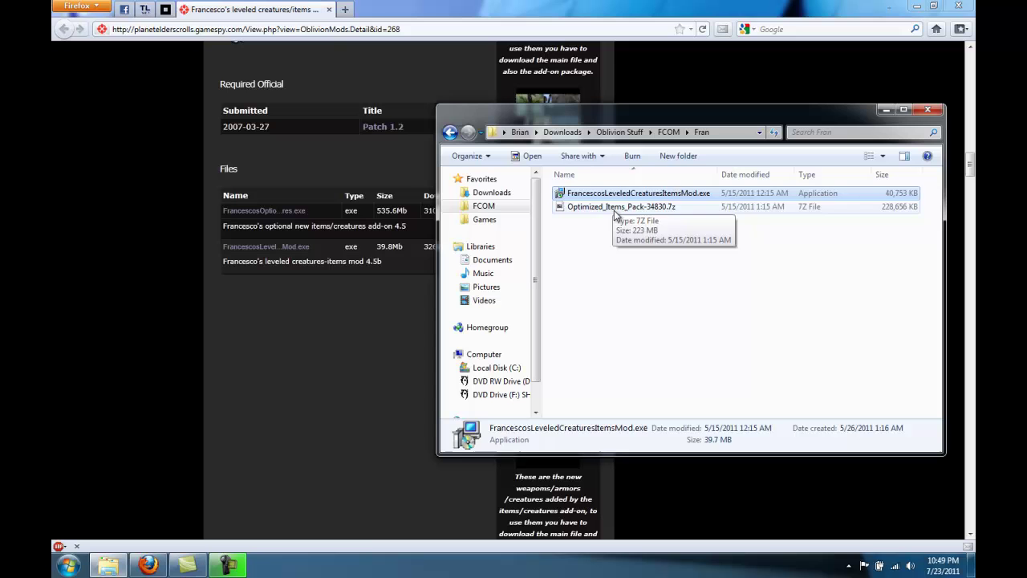
# - Check Optimized_Items_Pack-34830.7z in Fran, then close Francesco's page and return to the forum
pyautogui.click(615, 208)
pyautogui.click(329, 9)
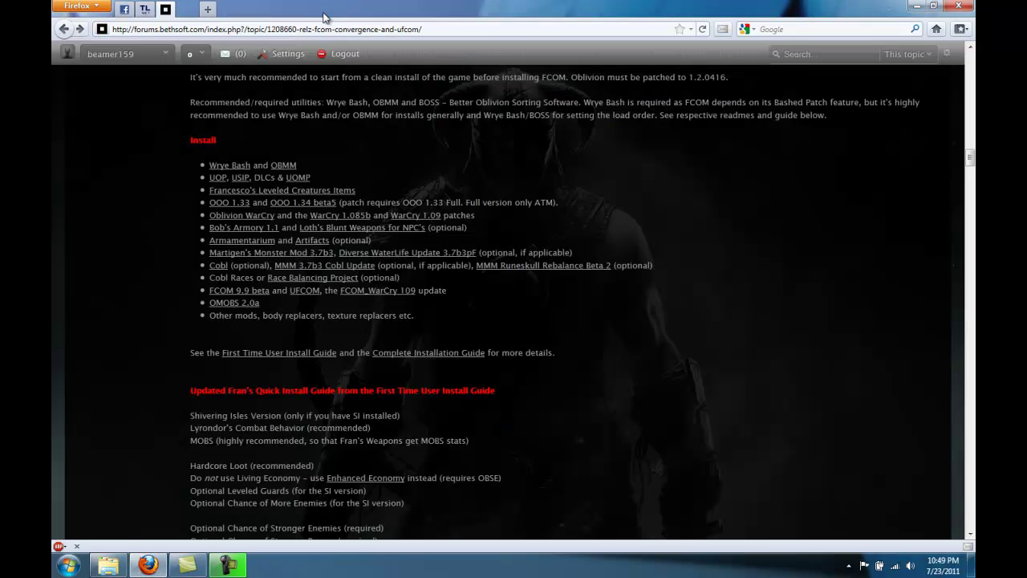
pyautogui.scroll(-12, 249, 139)
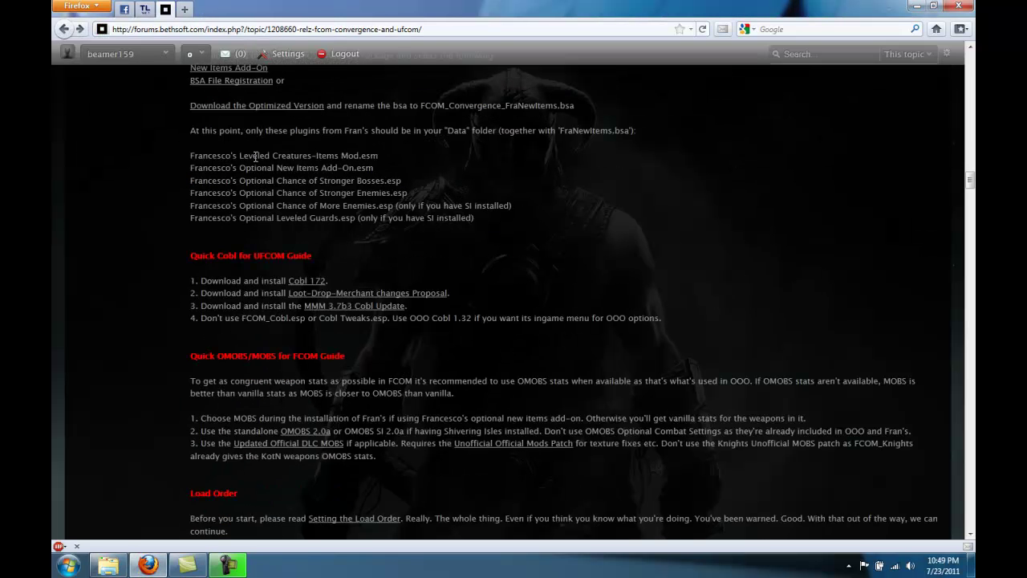
pyautogui.scroll(6, 254, 157)
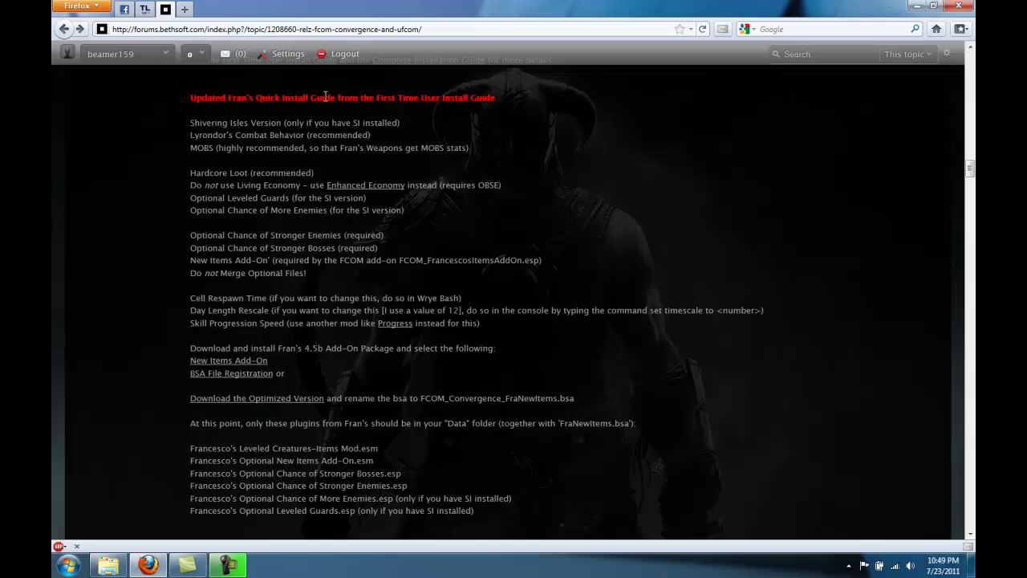
pyautogui.scroll(5, 325, 164)
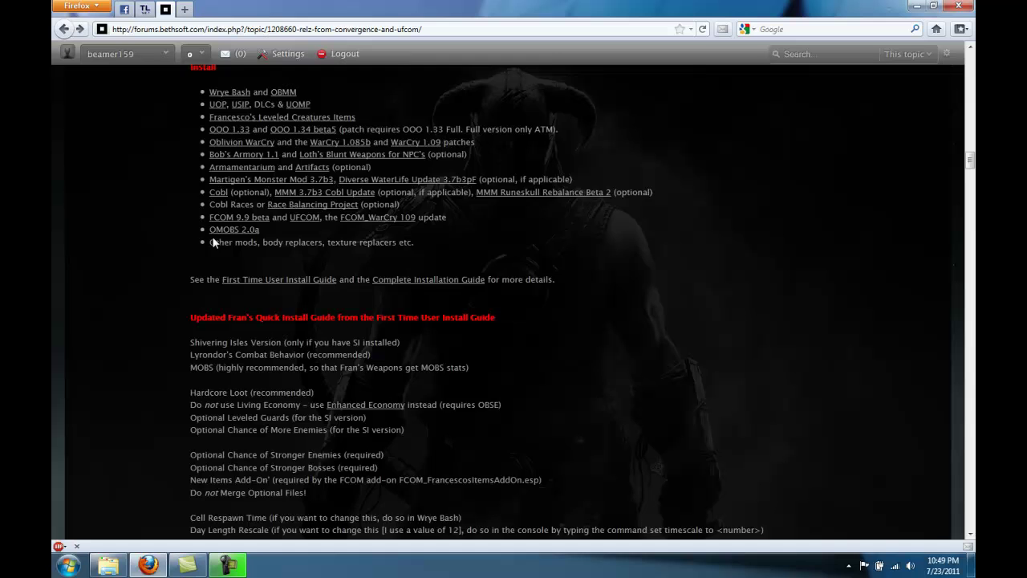
pyautogui.scroll(-5, 212, 241)
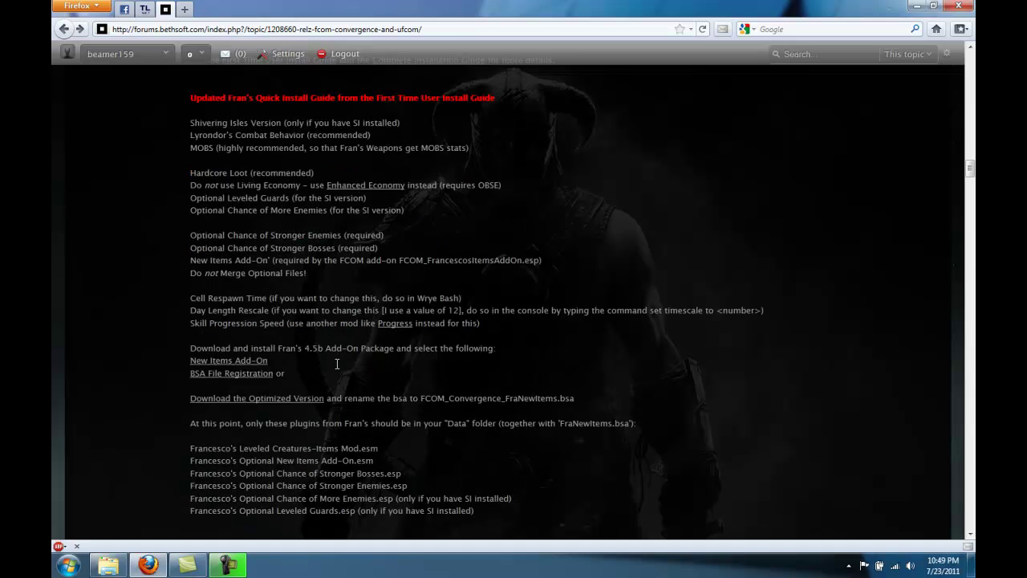
# - Compare the Optimized Francesco Resources files with the Fran folder, then close that page
pyautogui.click(269, 399)
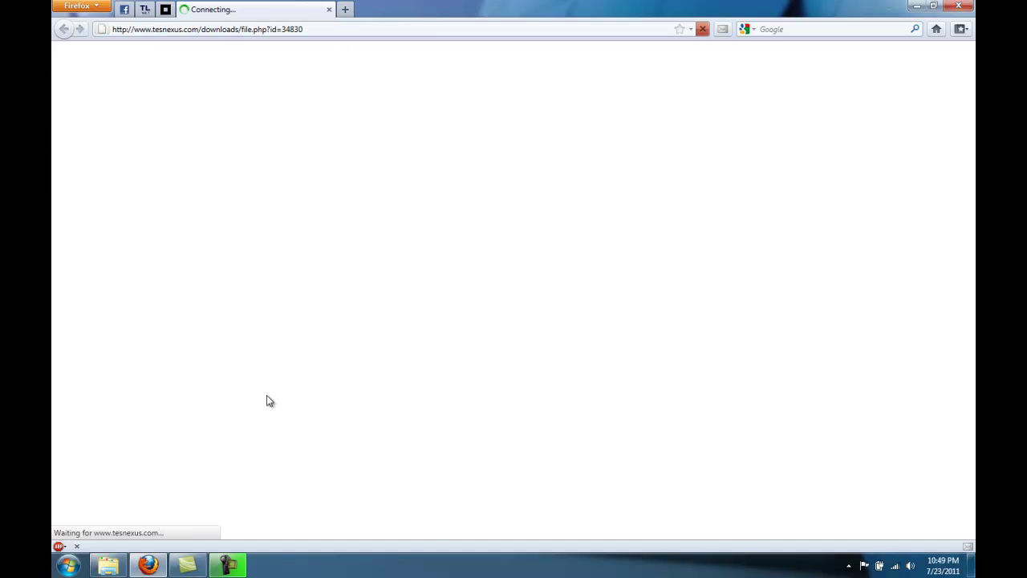
pyautogui.click(128, 336)
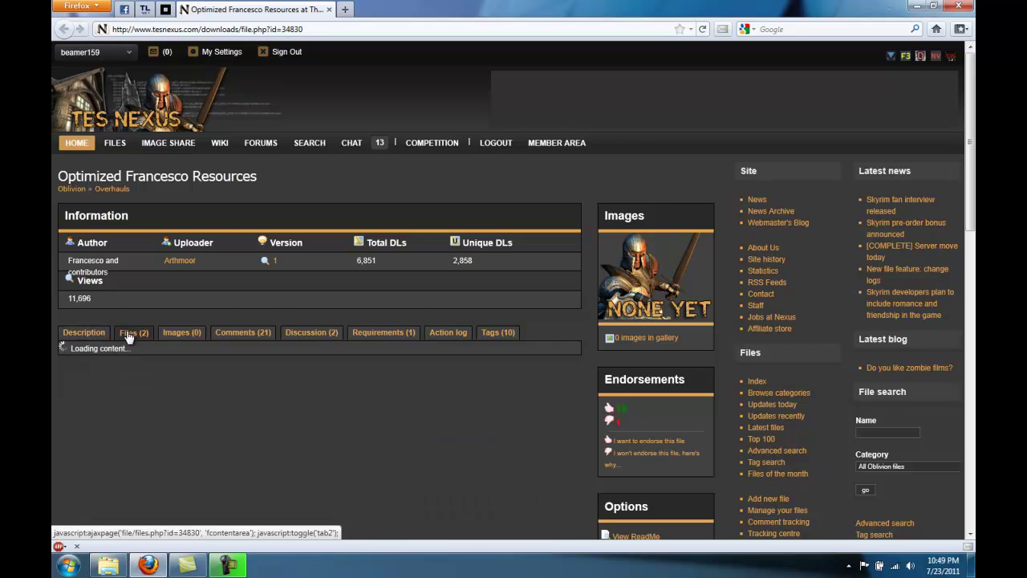
pyautogui.scroll(-5, 225, 297)
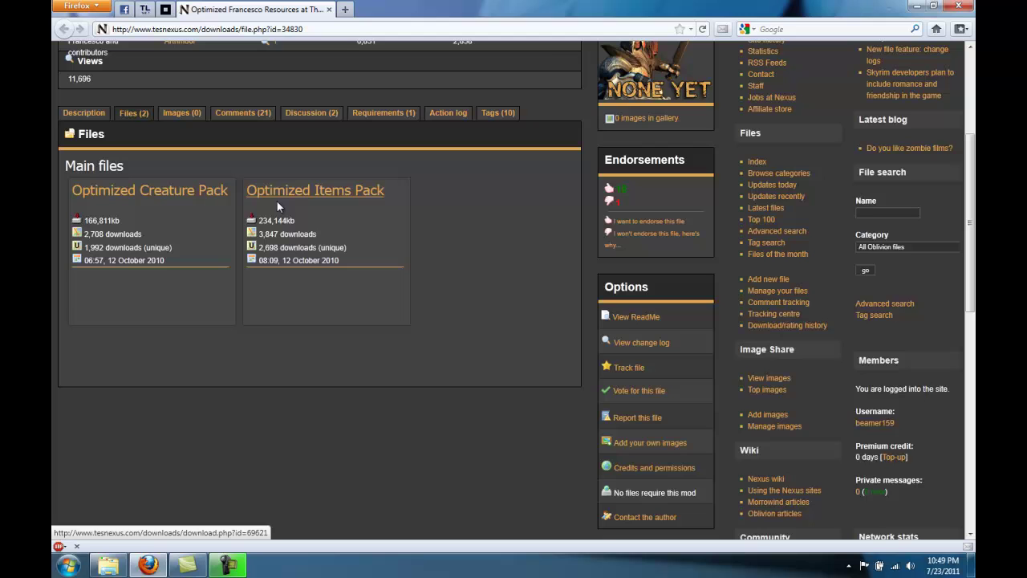
pyautogui.click(109, 565)
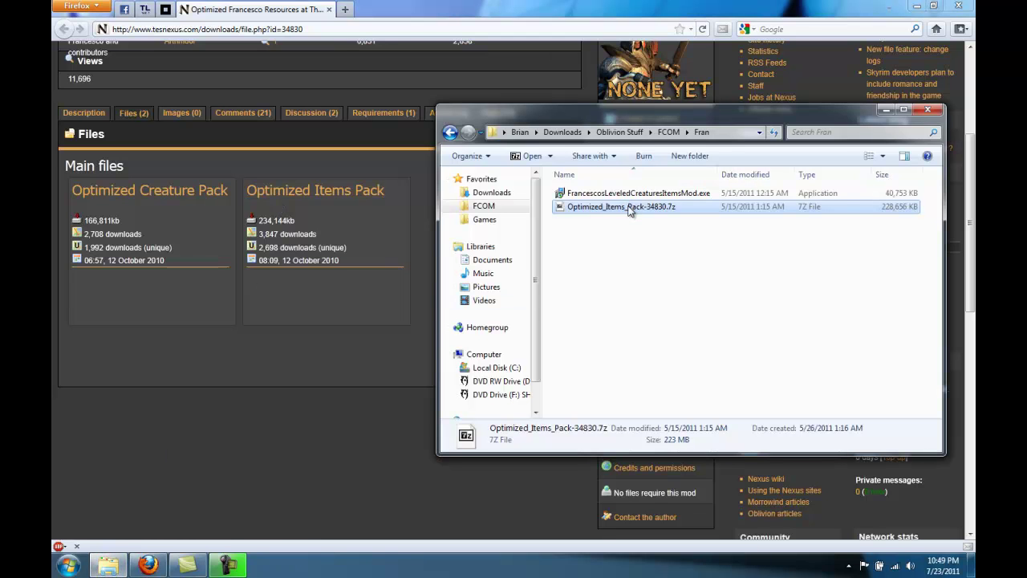
pyautogui.click(301, 130)
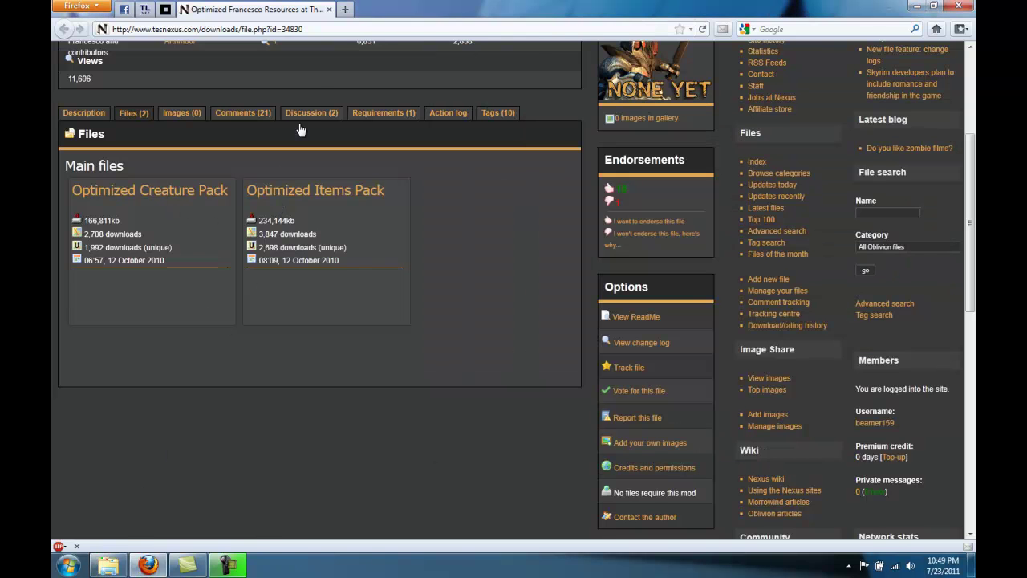
pyautogui.click(329, 9)
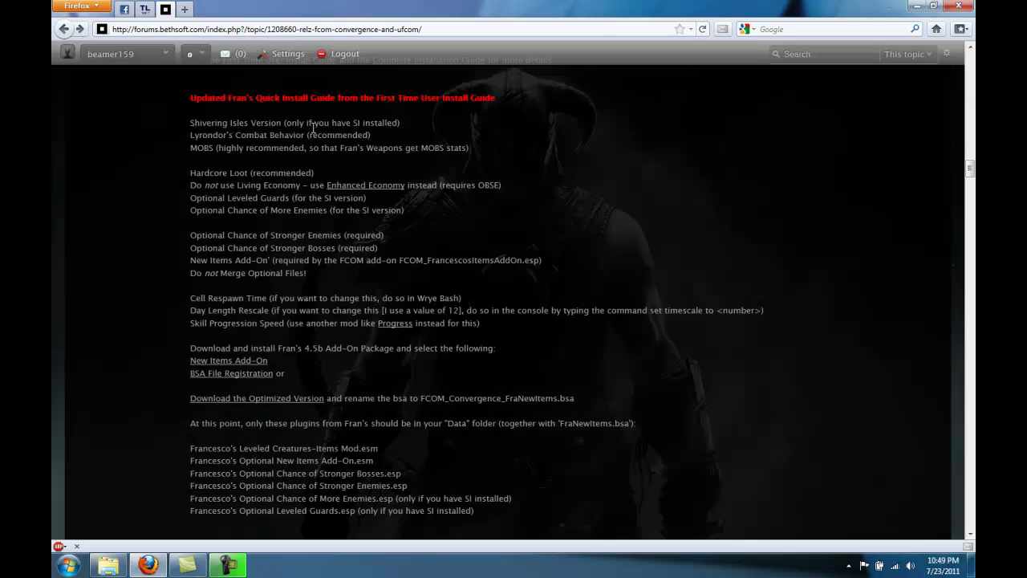
pyautogui.scroll(8, 290, 191)
pyautogui.scroll(-2, 217, 301)
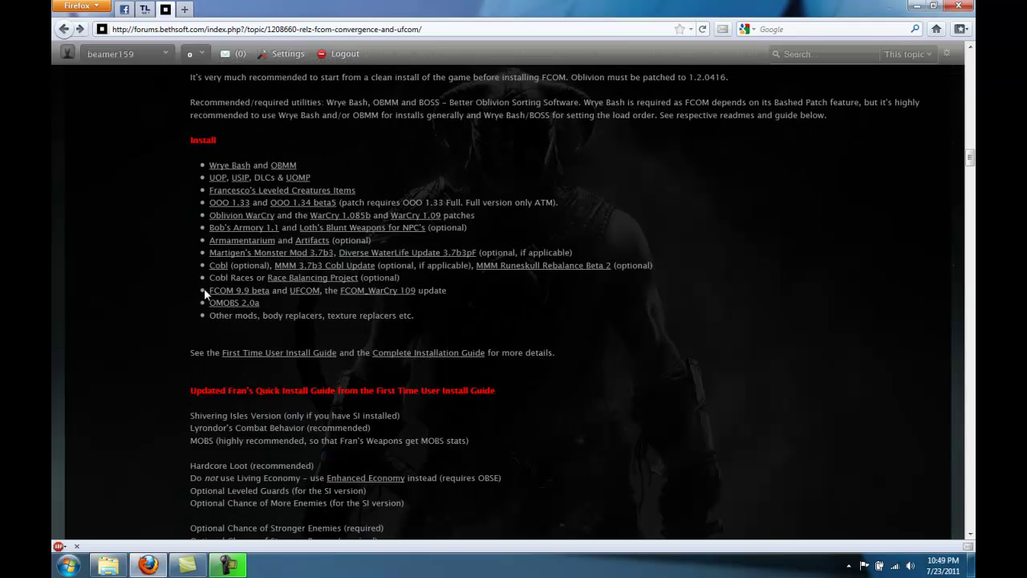
# - Compare the OOO 1.33 Nexus file list against OOO_133_Complete.7z in the FCOM OOO folder
pyautogui.click(232, 204)
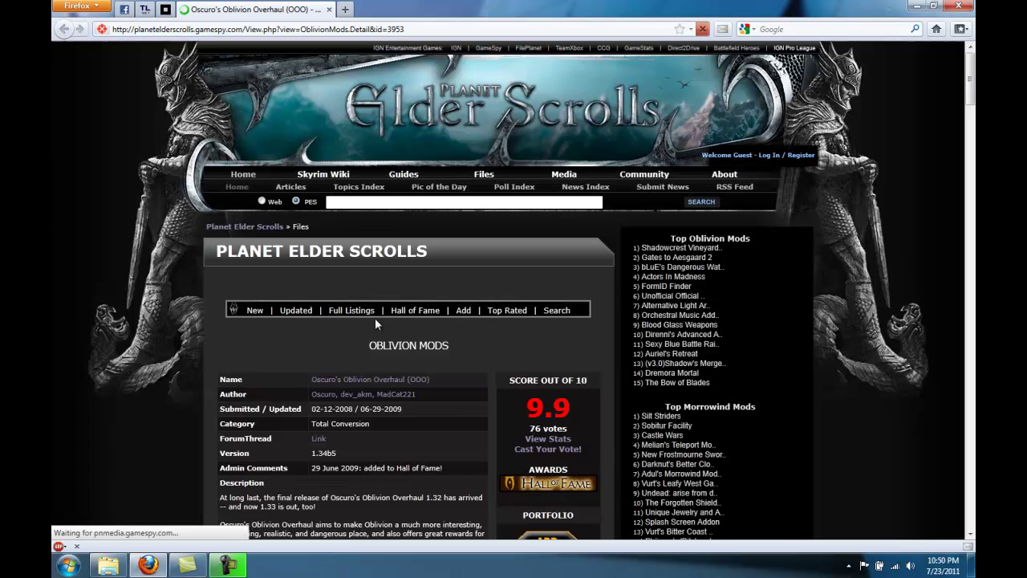
pyautogui.scroll(-12, 377, 318)
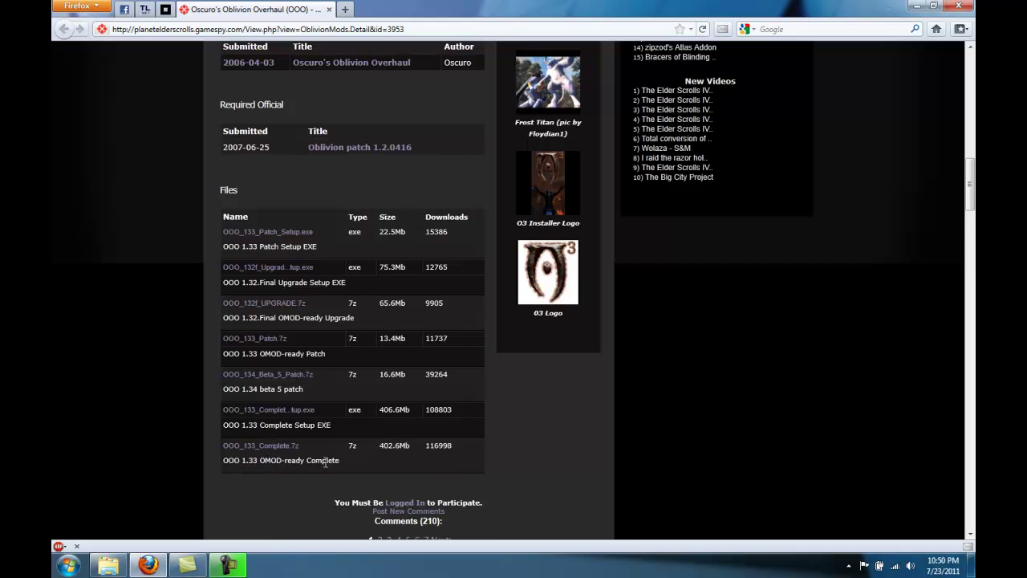
pyautogui.hotkey('alt', 'Tab')
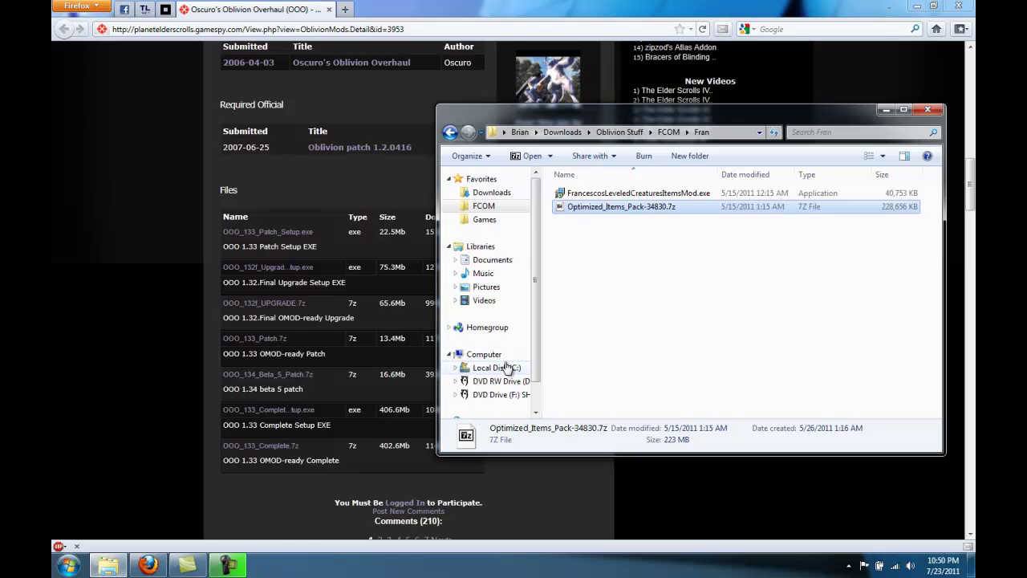
pyautogui.click(669, 131)
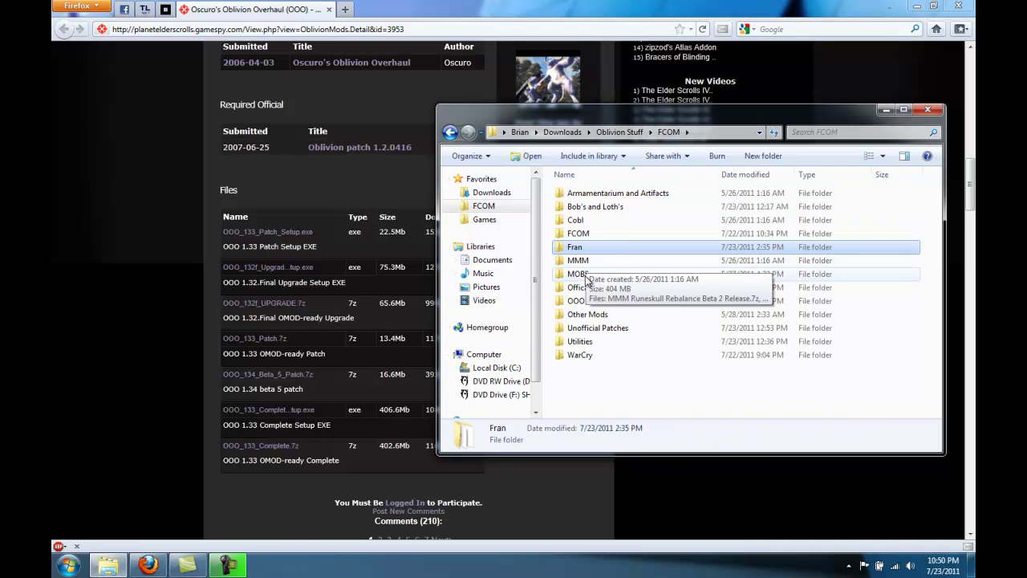
pyautogui.click(583, 300)
pyautogui.doubleClick(590, 300)
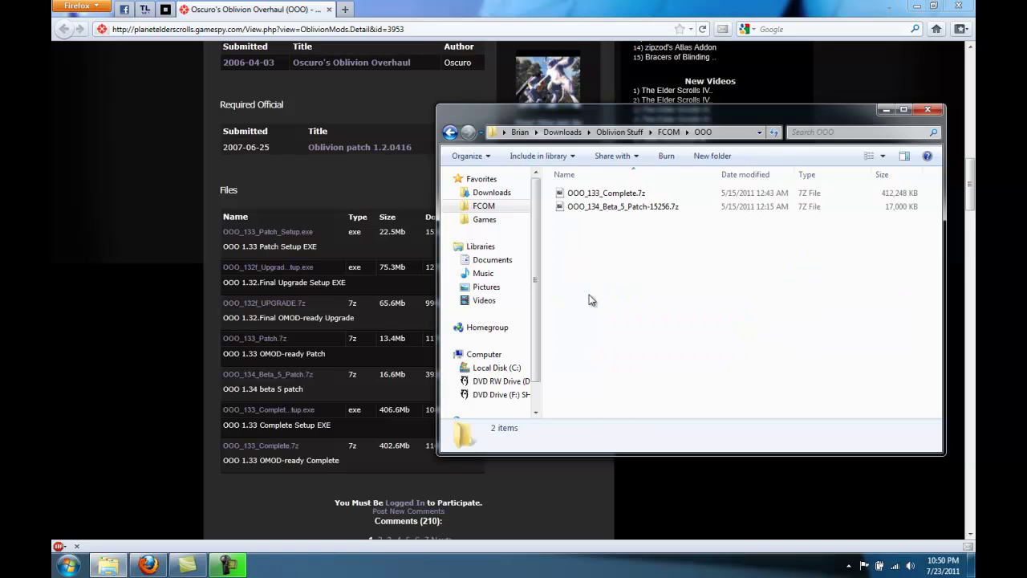
pyautogui.click(624, 194)
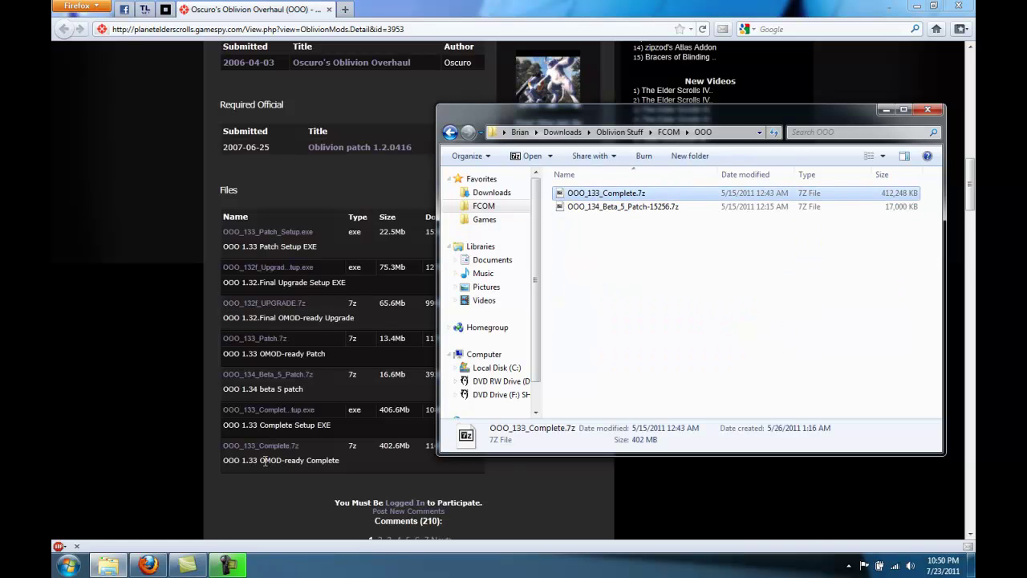
pyautogui.click(164, 419)
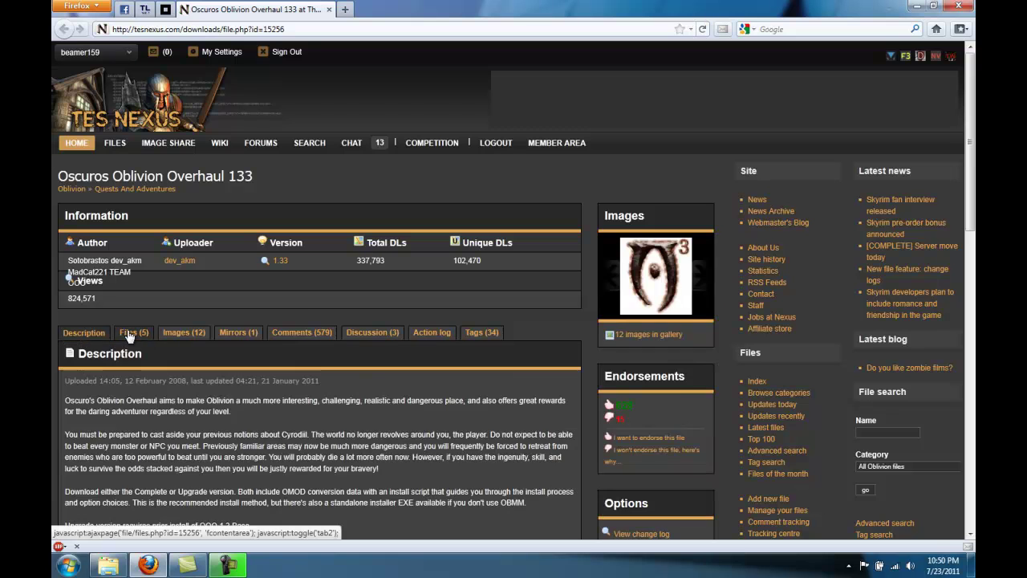
# - Review the Oscuro's Oblivion Overhaul 133 file list, then close that TES Nexus page
pyautogui.click(133, 331)
pyautogui.scroll(-5, 192, 307)
pyautogui.scroll(-3, 192, 314)
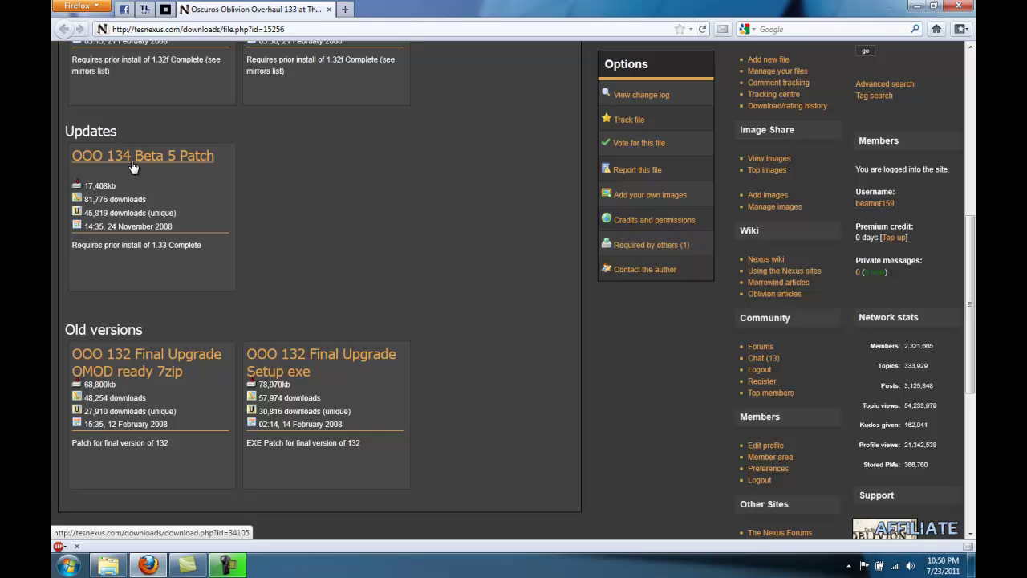
pyautogui.click(328, 10)
# - Check the two OOO 7z archives in FCOM's OOO folder, ending on the FCOM listing
pyautogui.click(105, 568)
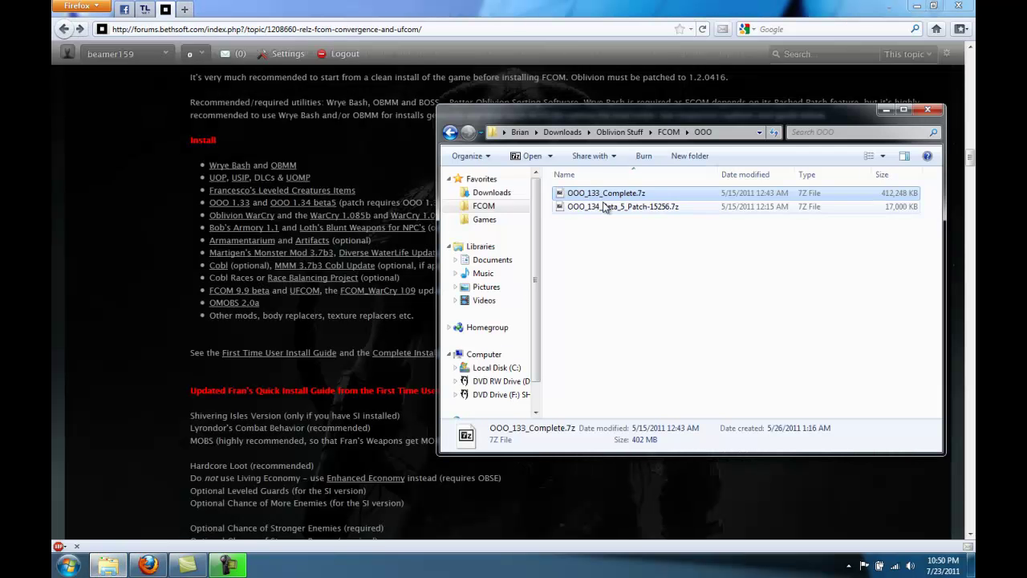
pyautogui.click(668, 132)
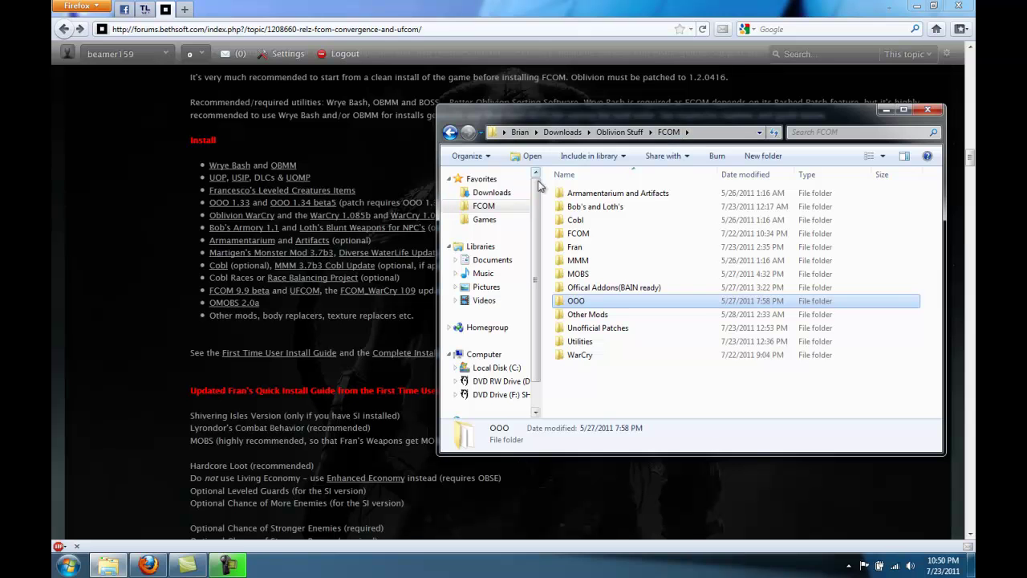
pyautogui.doubleClick(587, 300)
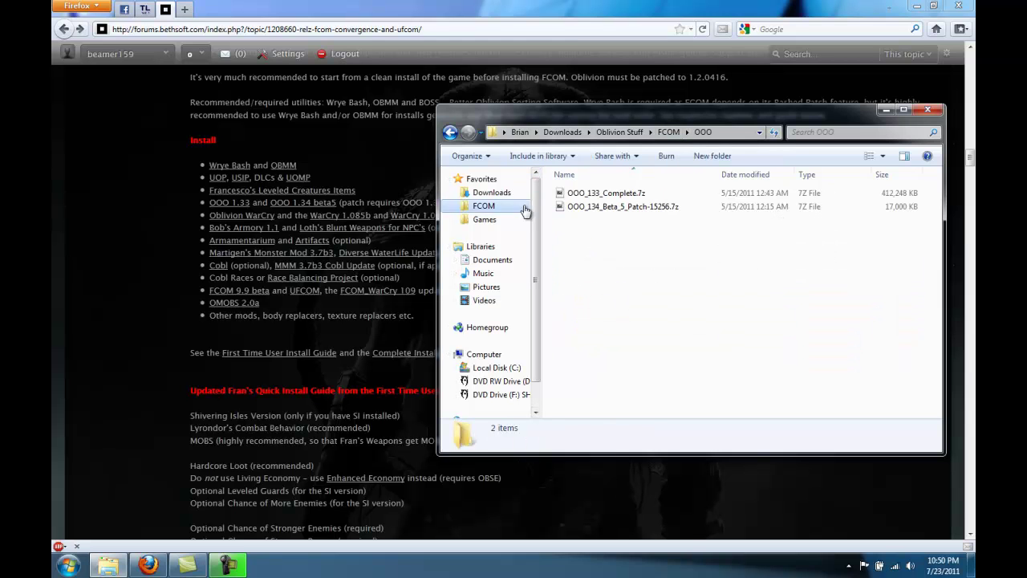
pyautogui.click(450, 132)
# - View the WarCry 1.09 download page on the forum, then close it
pyautogui.click(283, 234)
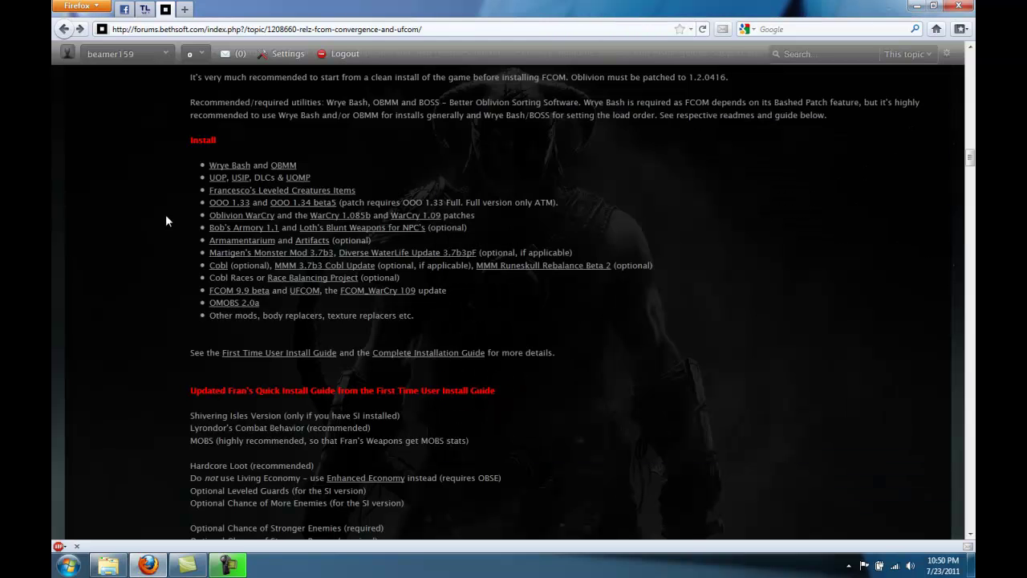
pyautogui.click(399, 217)
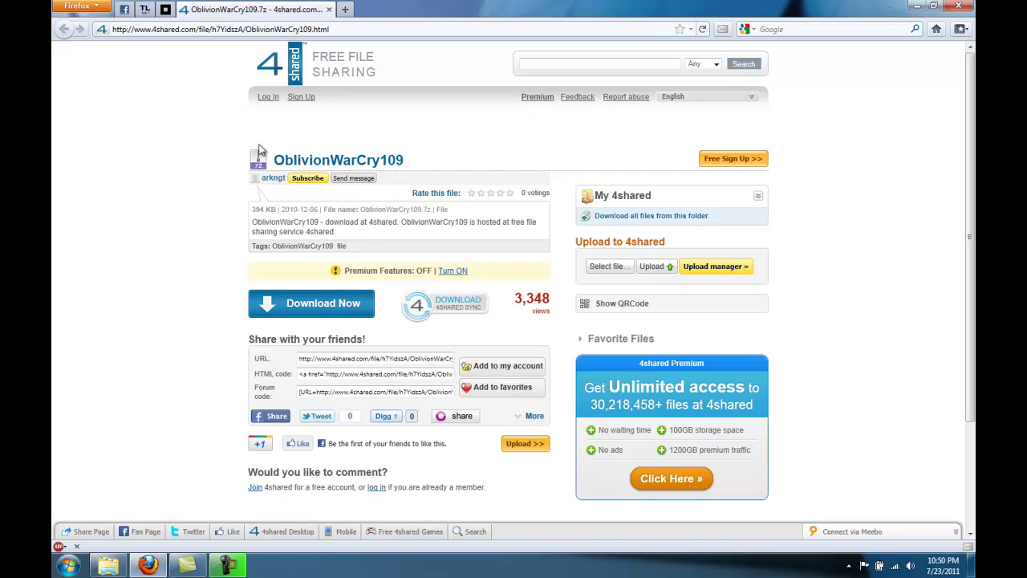
pyautogui.click(328, 10)
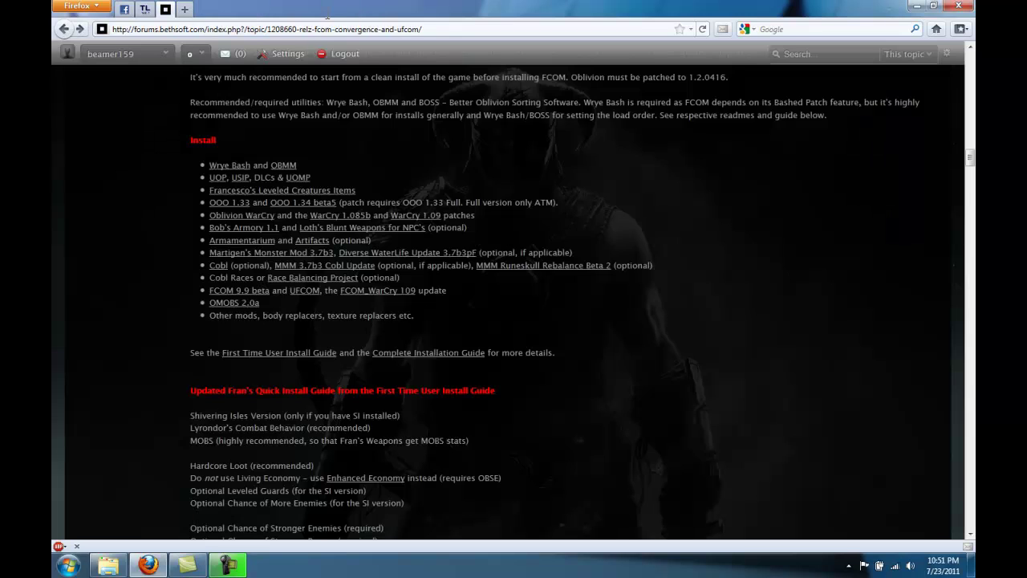
# - Confirm OblivionWarCry109.7z and Oblivion Warcry EV Opti.7z in the FCOM WarCry folder
pyautogui.click(108, 565)
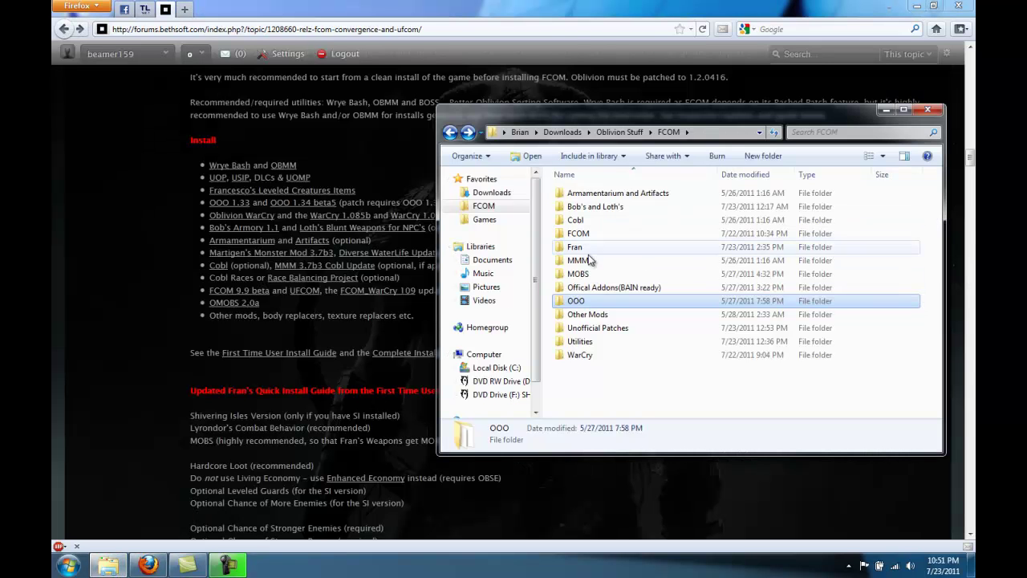
pyautogui.doubleClick(584, 355)
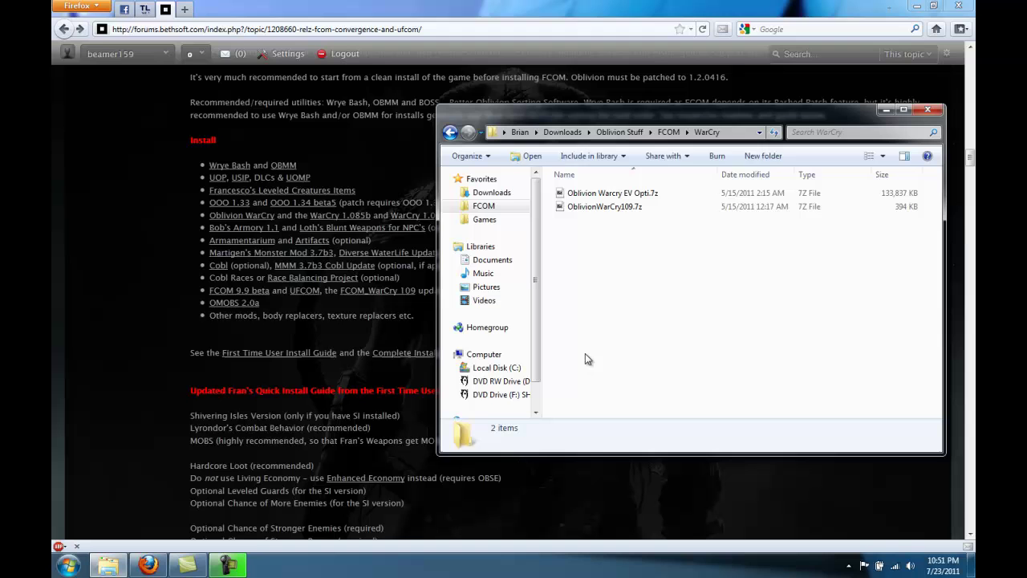
pyautogui.click(608, 209)
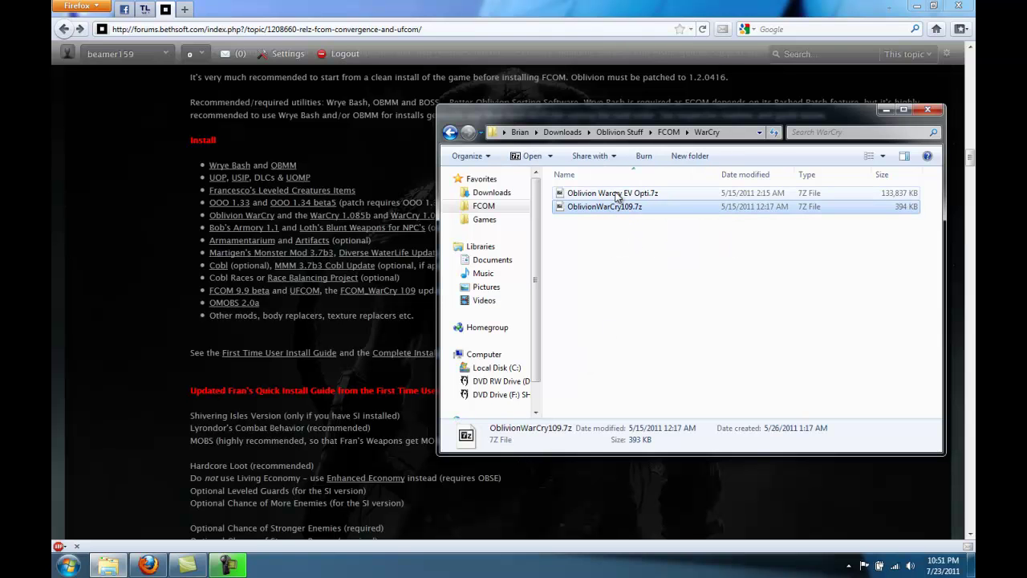
pyautogui.click(618, 193)
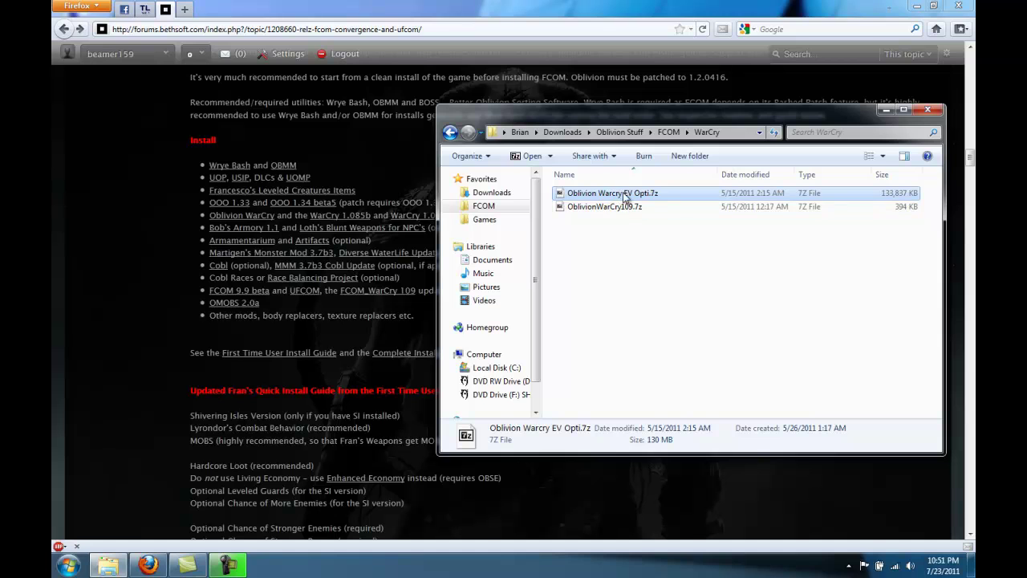
# - Look over the GameFront Warcry EV Opti download page, then close it
pyautogui.click(110, 278)
pyautogui.scroll(-20, 109, 278)
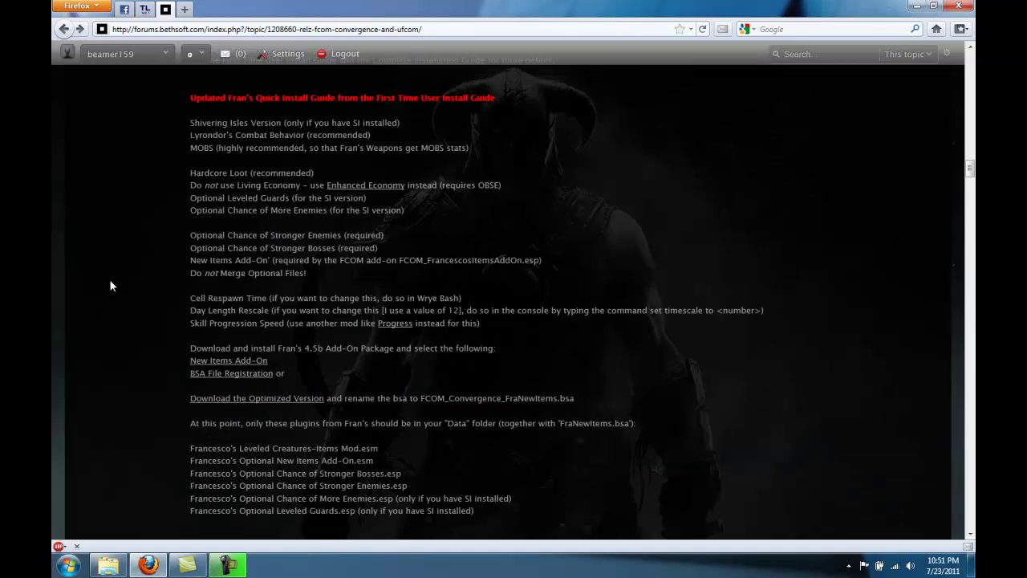
pyautogui.scroll(-15, 101, 292)
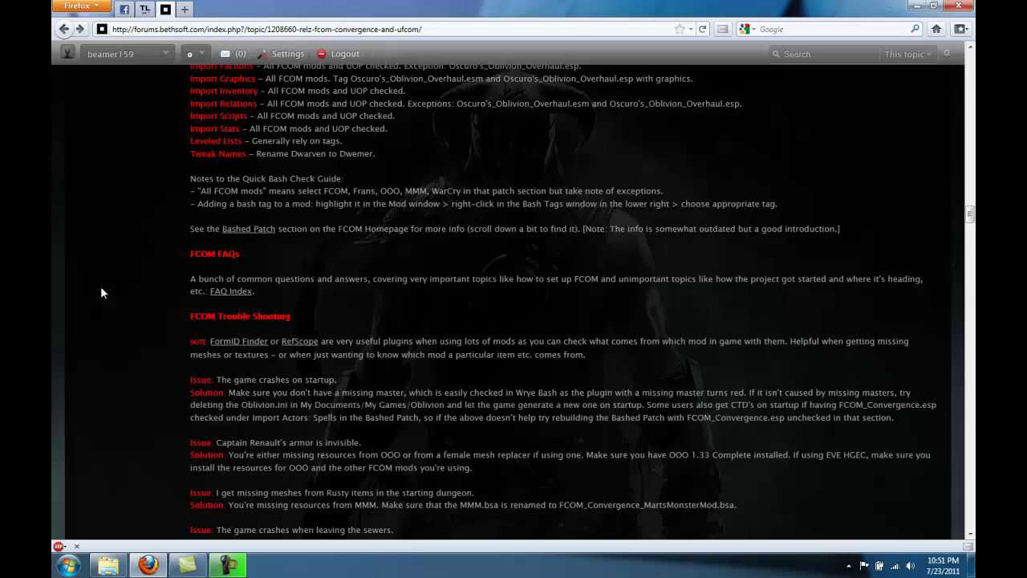
pyautogui.scroll(-12, 100, 295)
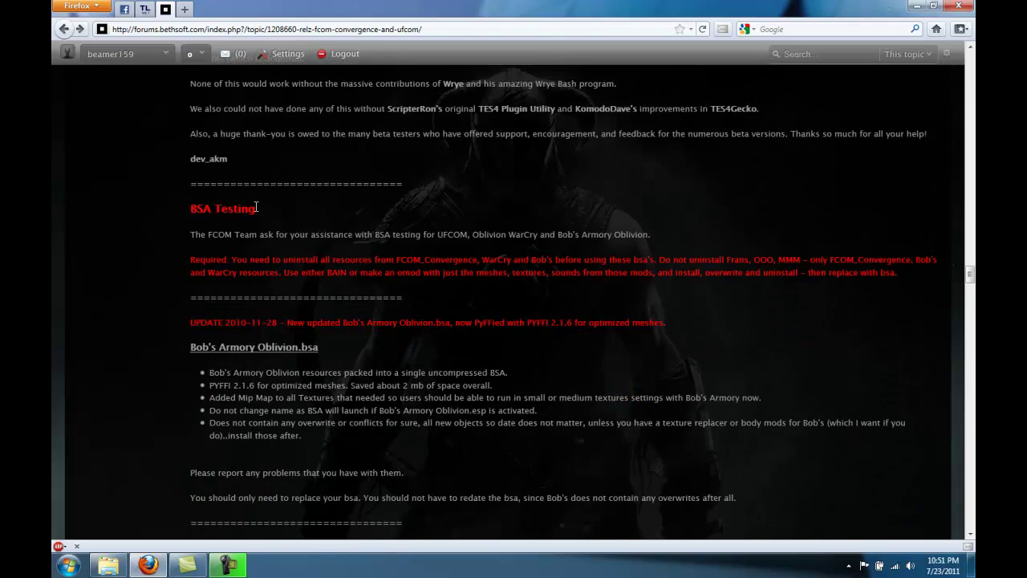
pyautogui.scroll(-10, 256, 208)
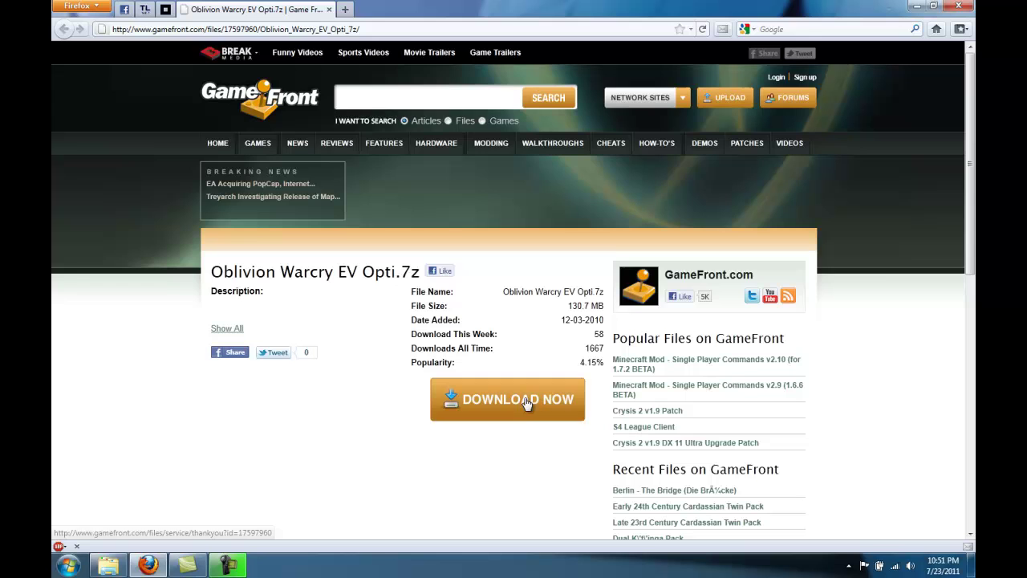
pyautogui.click(329, 9)
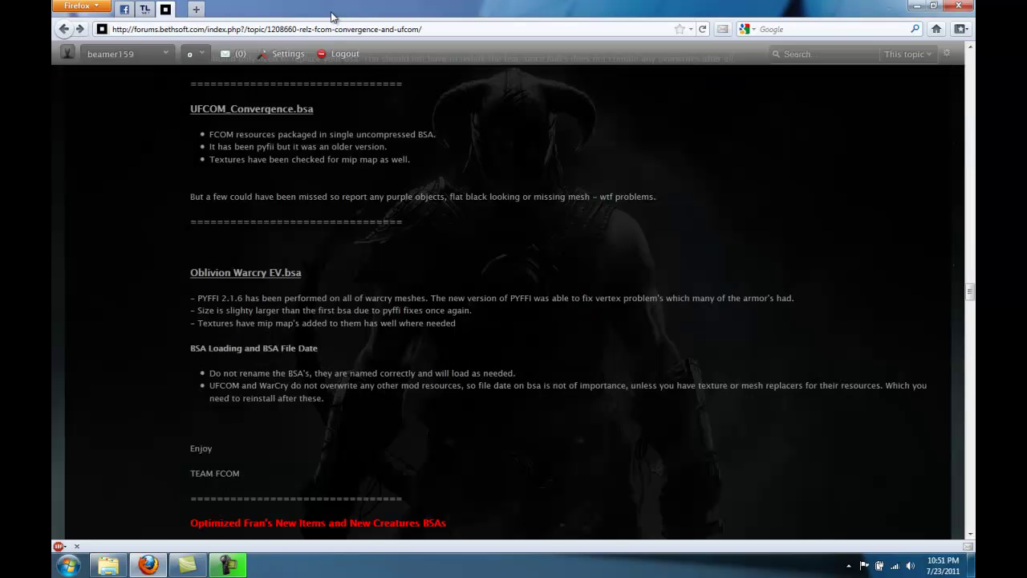
# - Return Explorer to the FCOM folder and minimise it, back on the forum Install list
pyautogui.click(108, 565)
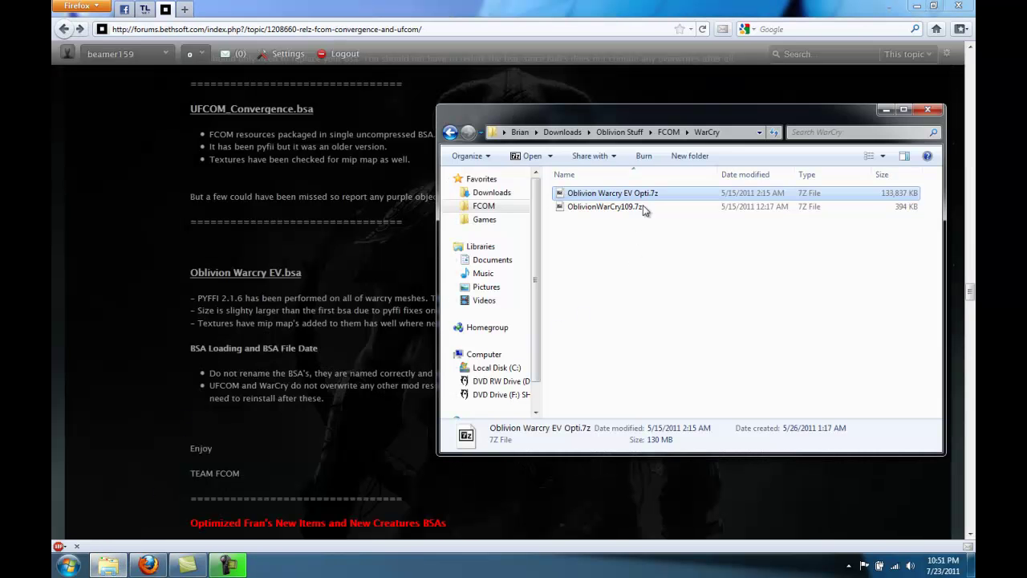
pyautogui.click(669, 132)
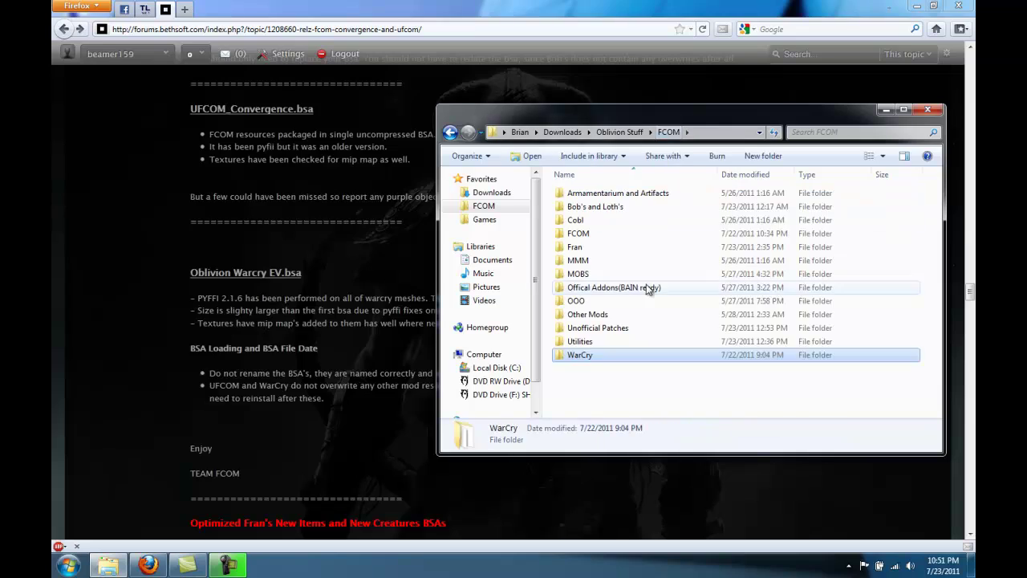
pyautogui.click(109, 565)
pyautogui.scroll(10, 139, 321)
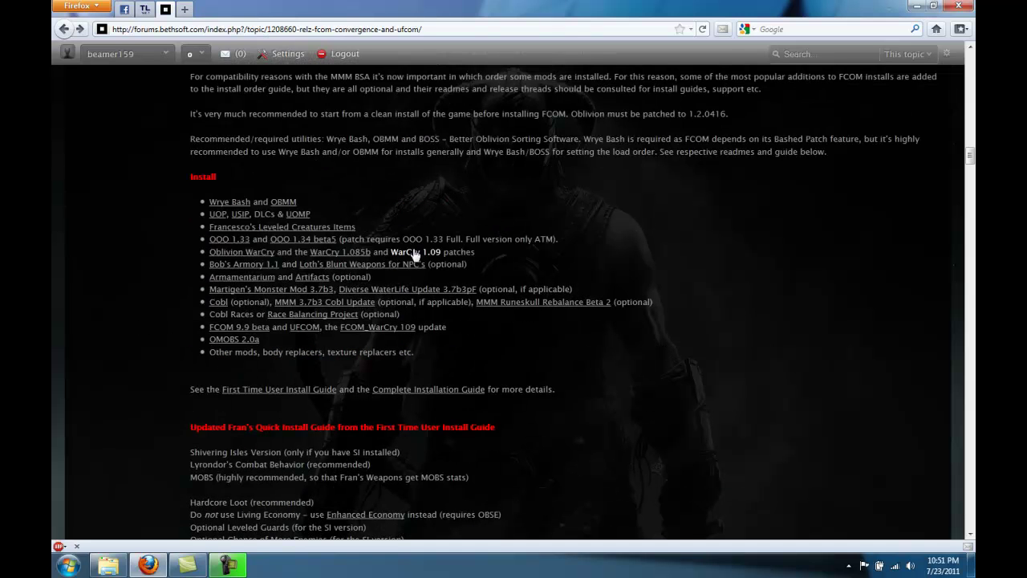
# - Review the Loths Blunt Weapons file list, then close that page
pyautogui.click(326, 268)
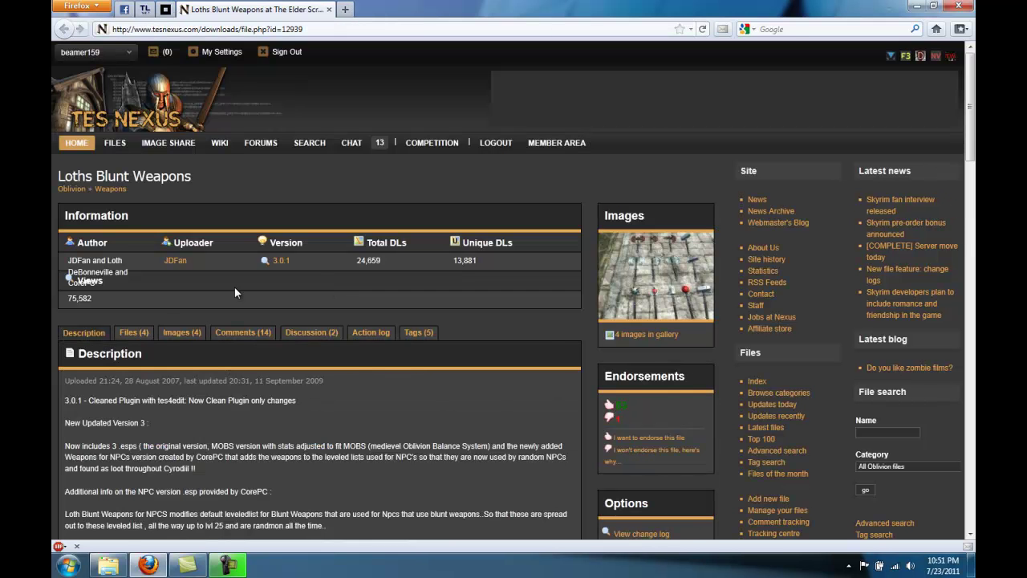
pyautogui.click(134, 332)
pyautogui.scroll(-3, 182, 317)
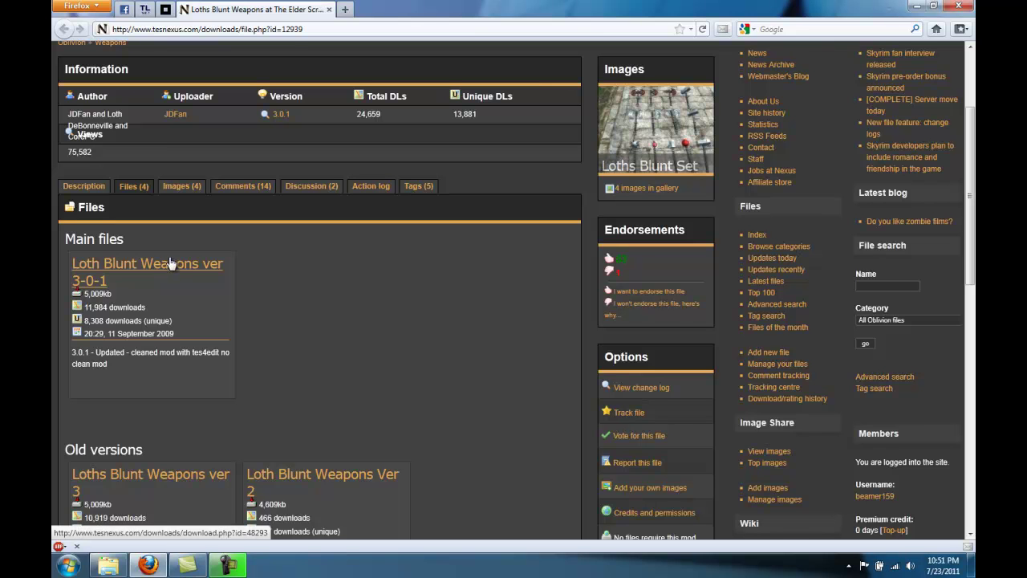
pyautogui.click(328, 10)
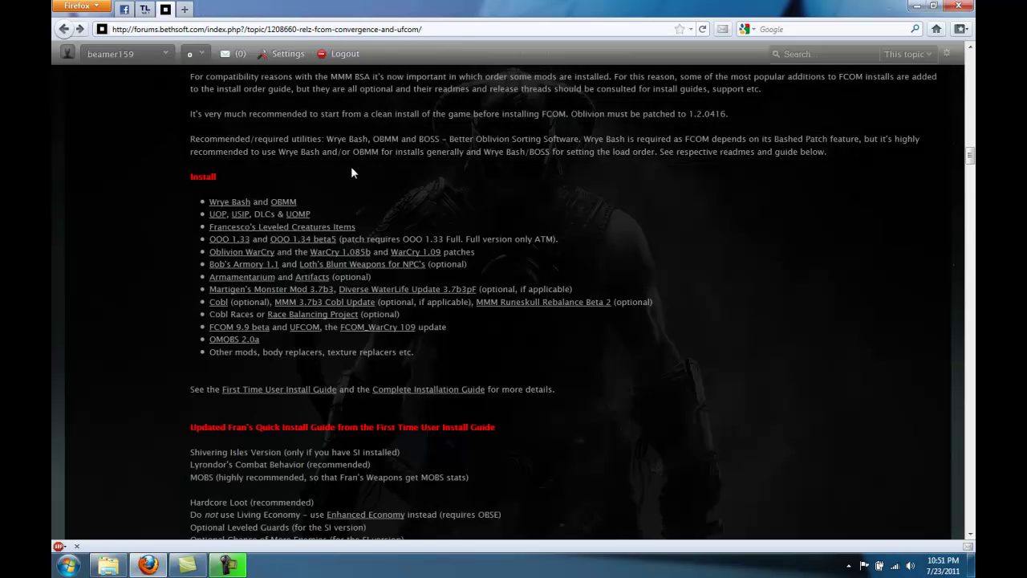
# - Open the Bob's Armory 1.1 mod page and scroll through its files
pyautogui.click(265, 267)
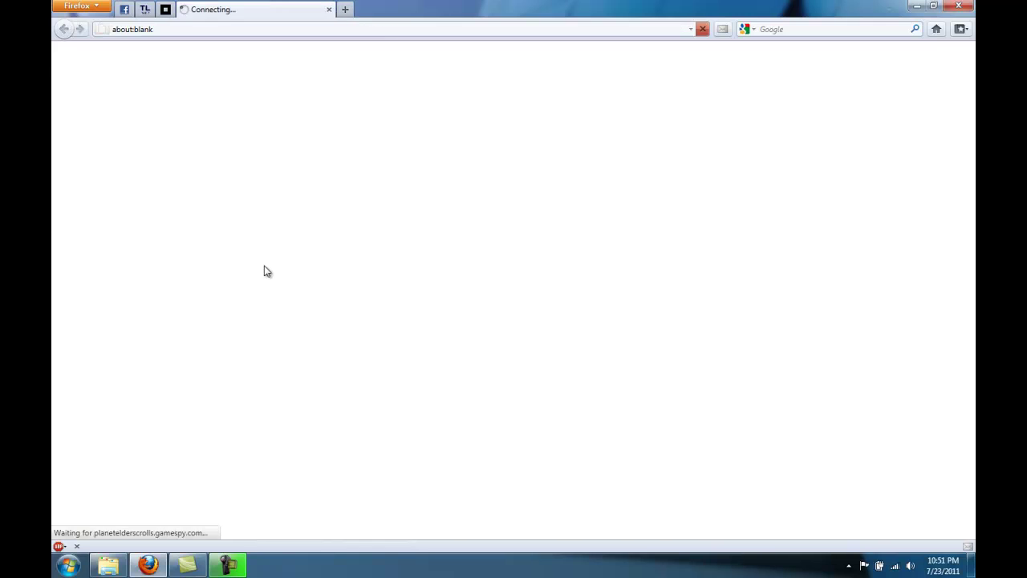
pyautogui.scroll(-4, 314, 285)
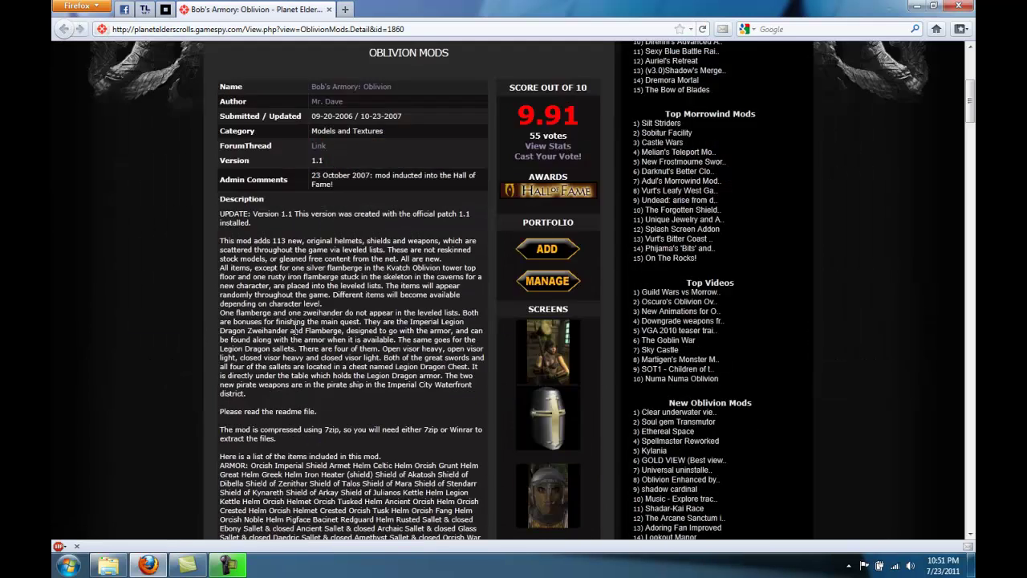
pyautogui.scroll(-10, 295, 330)
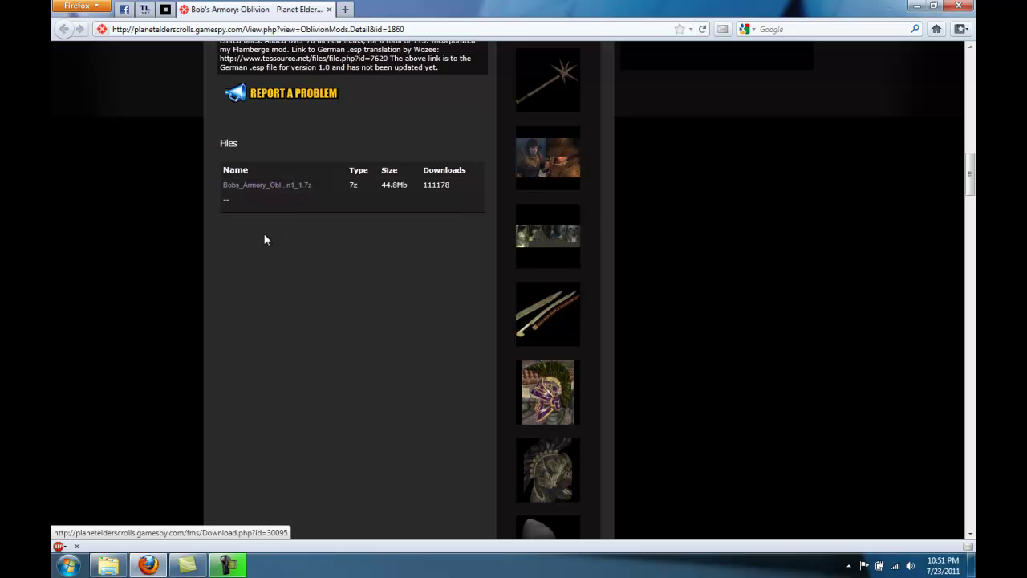
# - Confirm Loth's, Bobs_Armory_Oblivion1_1.7z and FCOM Opti archives in the Bob's and Loth's folder
pyautogui.click(97, 570)
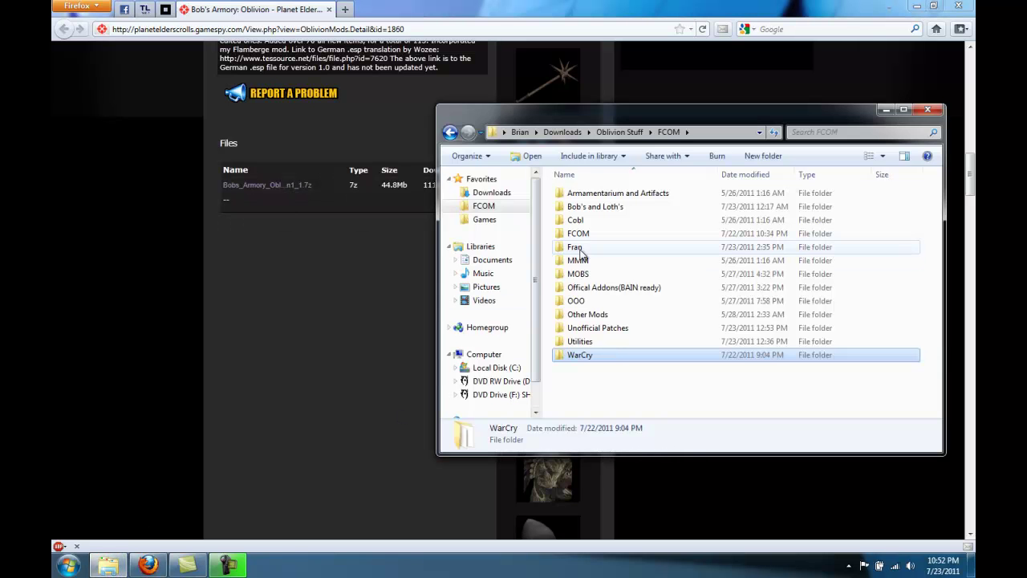
pyautogui.doubleClick(610, 211)
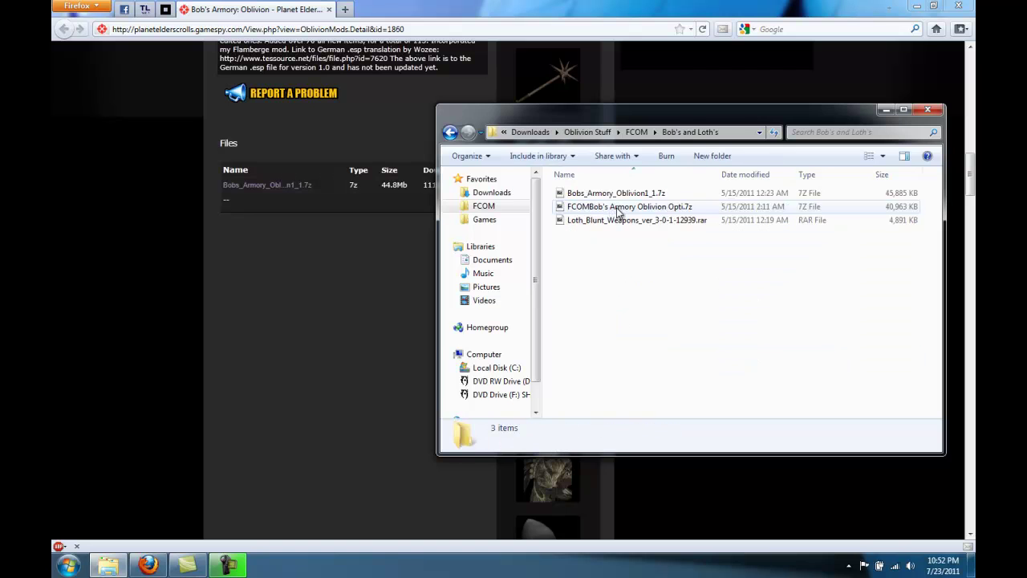
pyautogui.press('BackSpace')
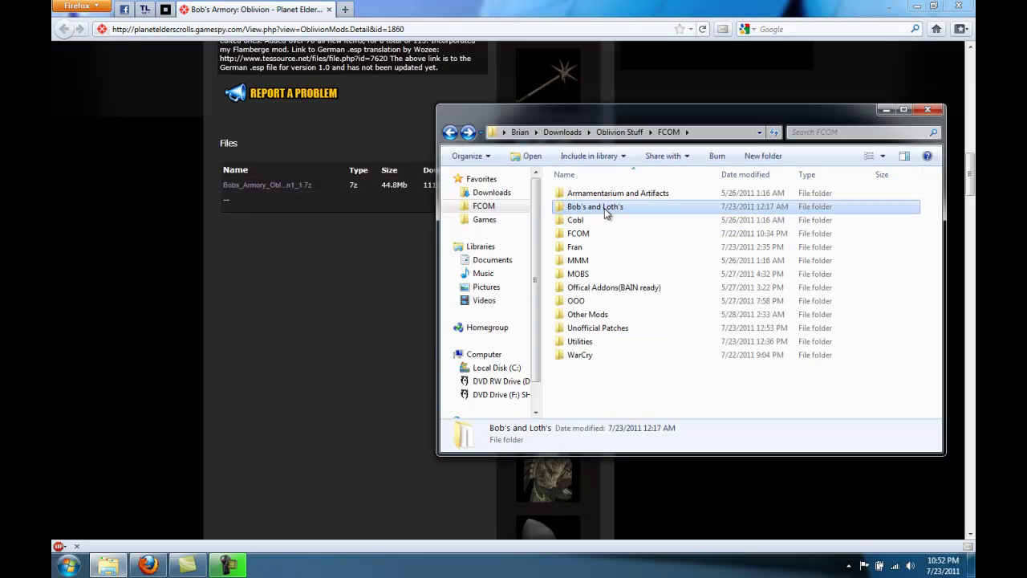
pyautogui.doubleClick(606, 212)
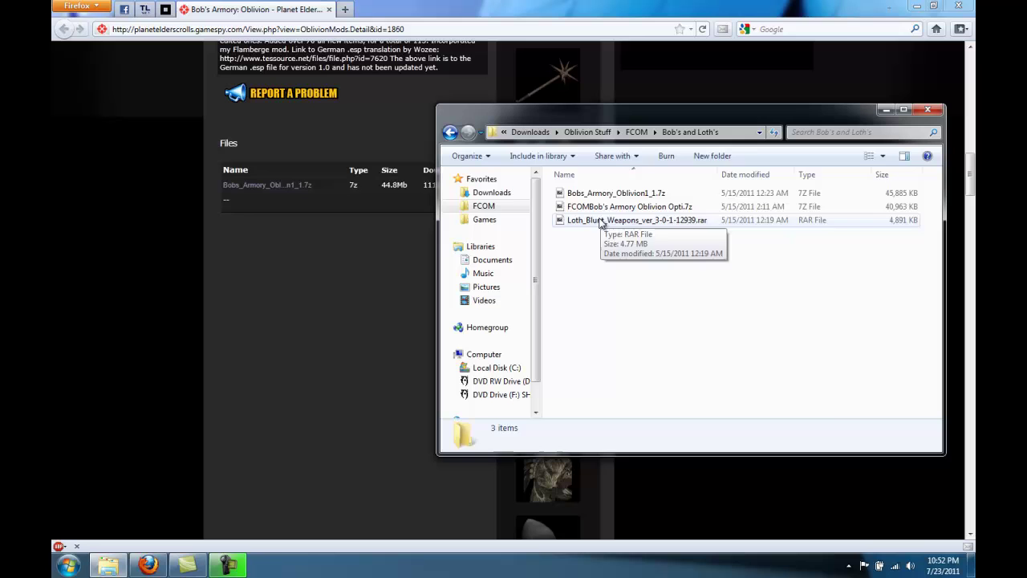
pyautogui.click(601, 224)
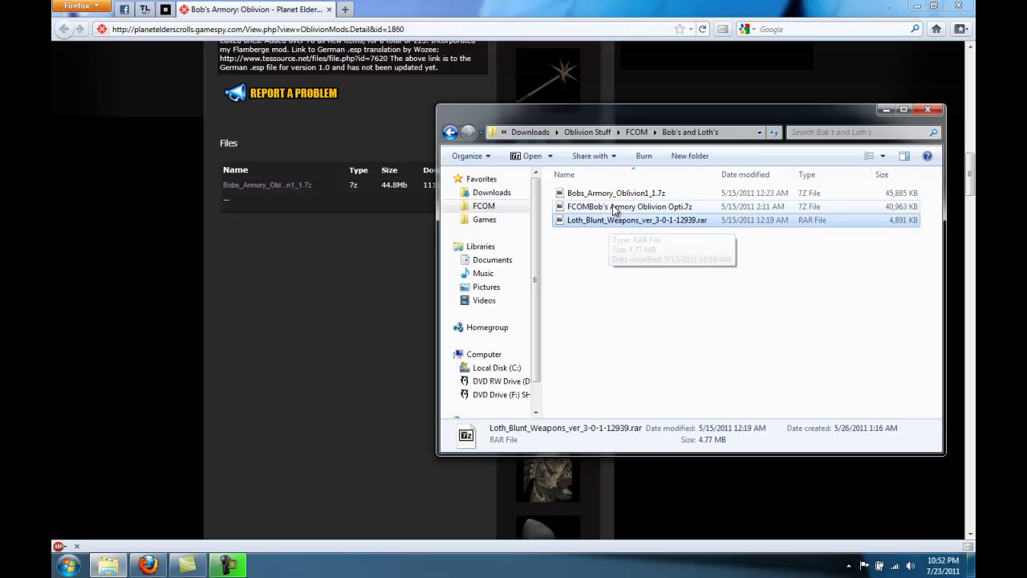
pyautogui.click(615, 195)
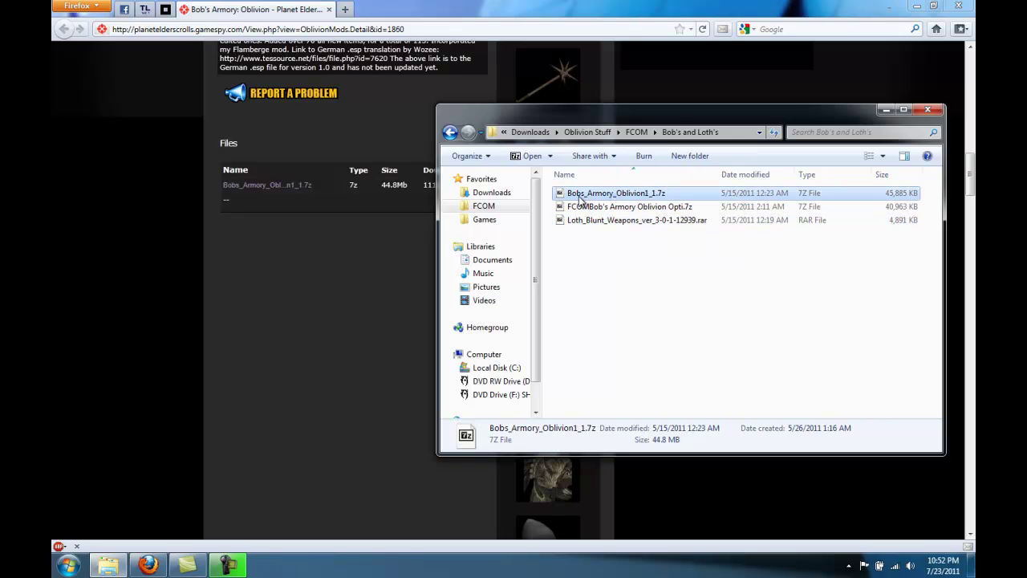
pyautogui.click(610, 207)
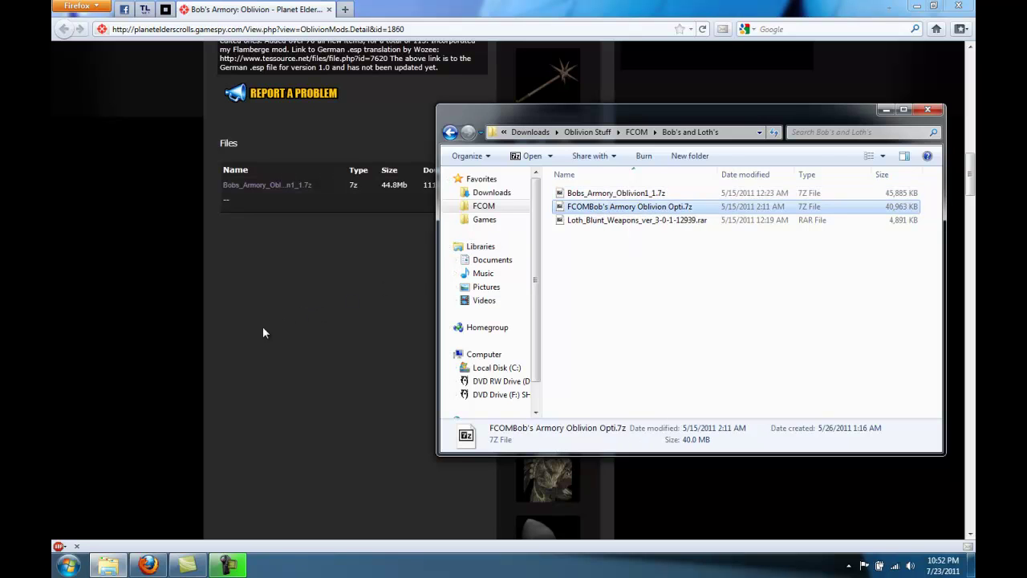
pyautogui.click(165, 274)
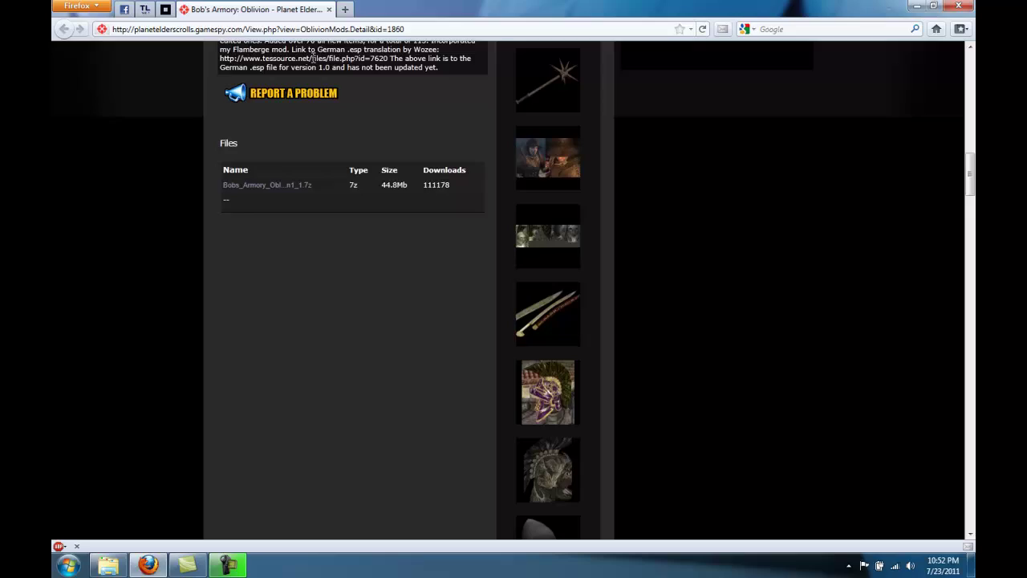
# - Close the Bob's Armory page and open the optimized Bob's Armory BSA GameFront link
pyautogui.click(328, 11)
pyautogui.scroll(-10, 318, 182)
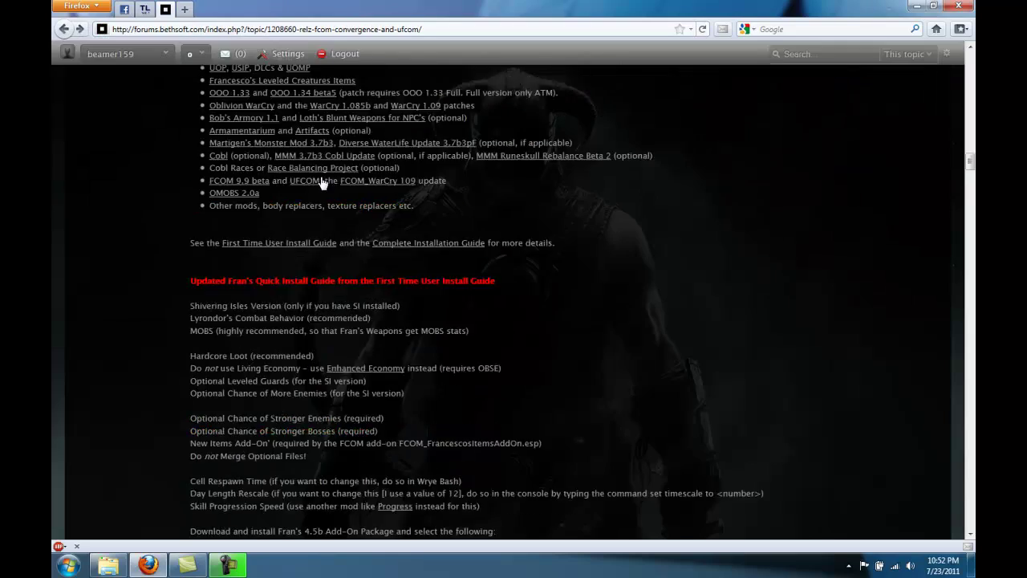
pyautogui.scroll(-20, 319, 188)
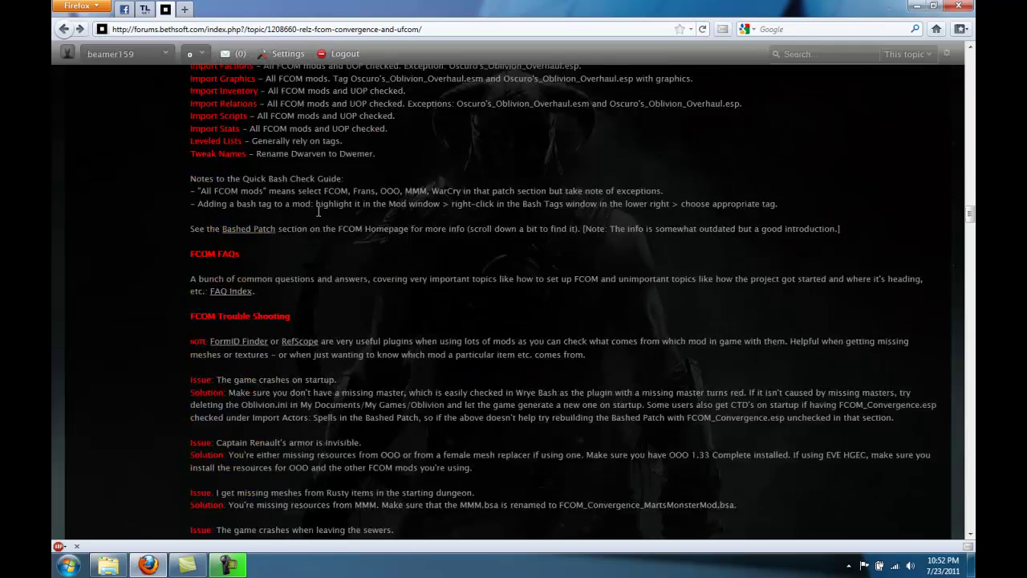
pyautogui.scroll(-20, 317, 217)
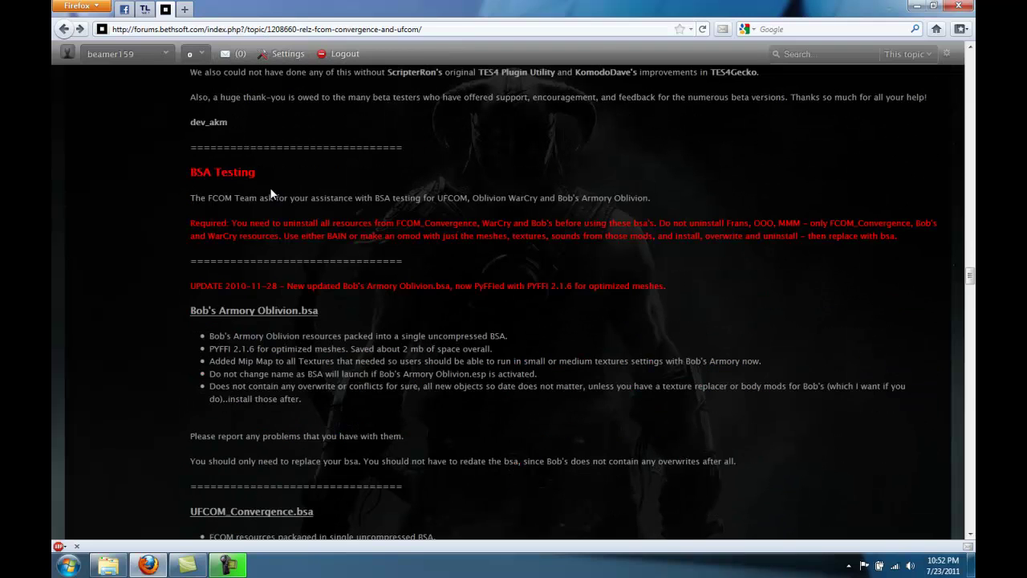
pyautogui.click(265, 311)
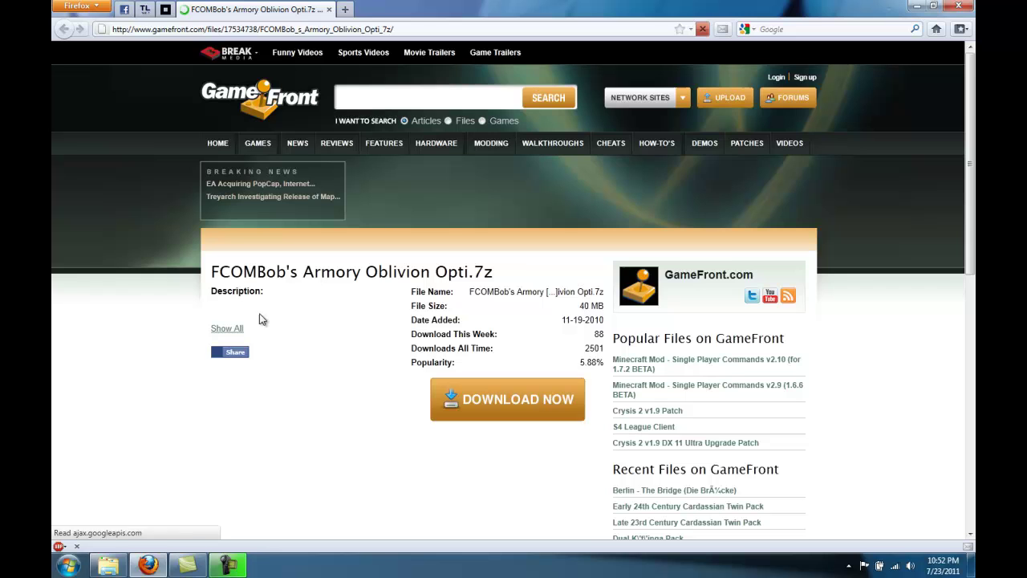
# - Match the 40 MB Opti archive against the saved copy and close GameFront
pyautogui.click(106, 571)
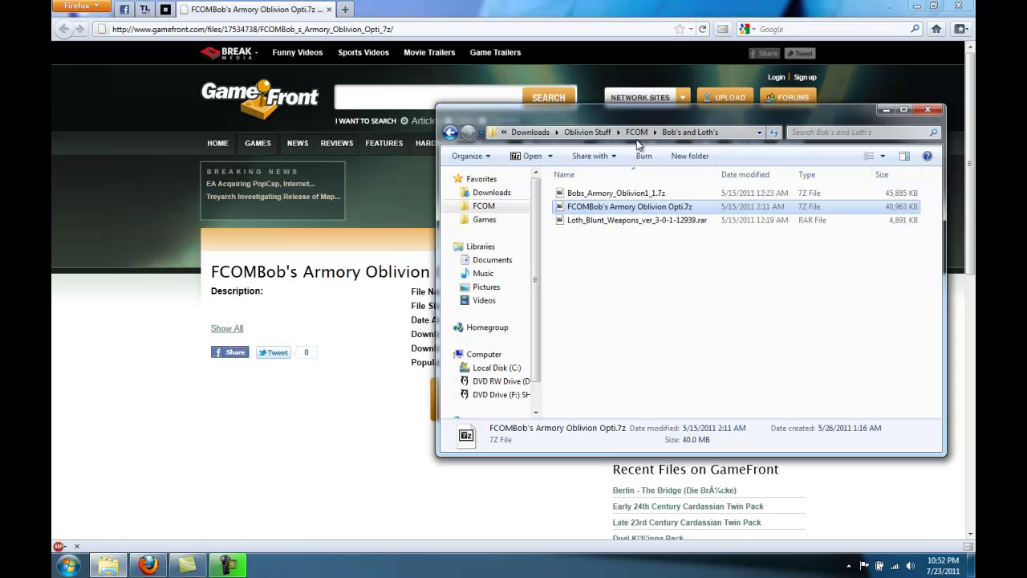
pyautogui.click(637, 132)
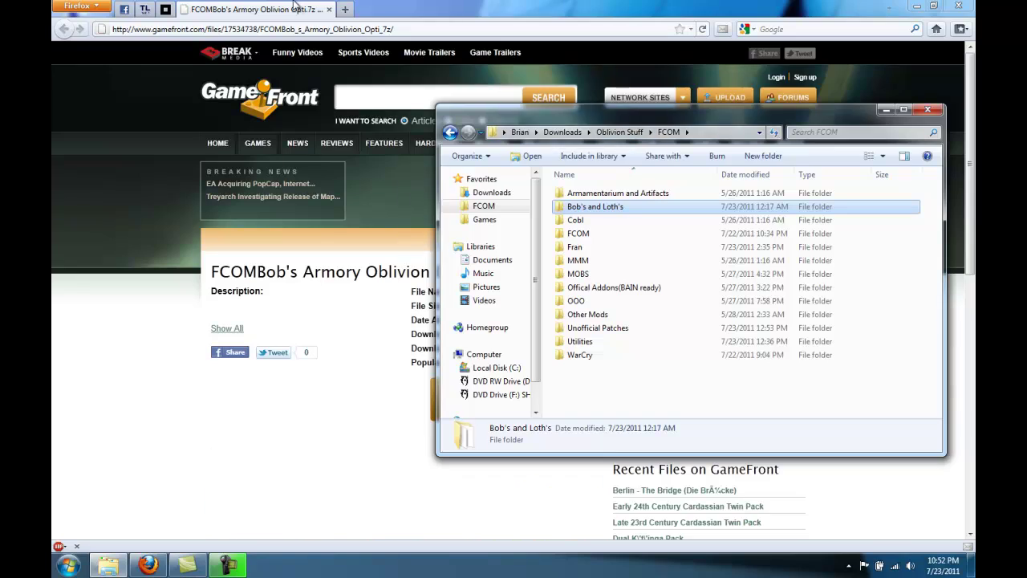
pyautogui.click(331, 10)
pyautogui.scroll(-15, 371, 347)
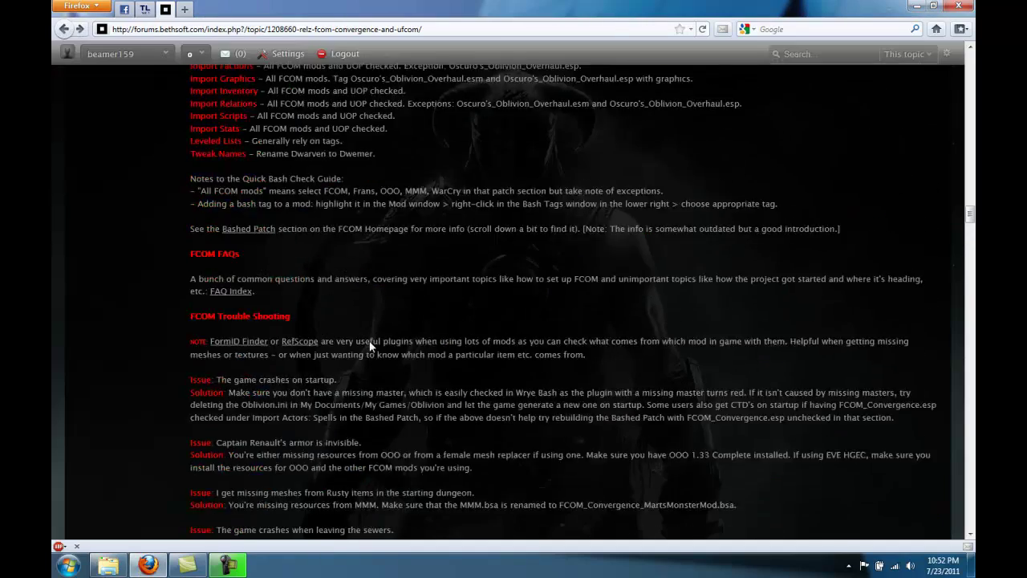
pyautogui.scroll(15, 371, 347)
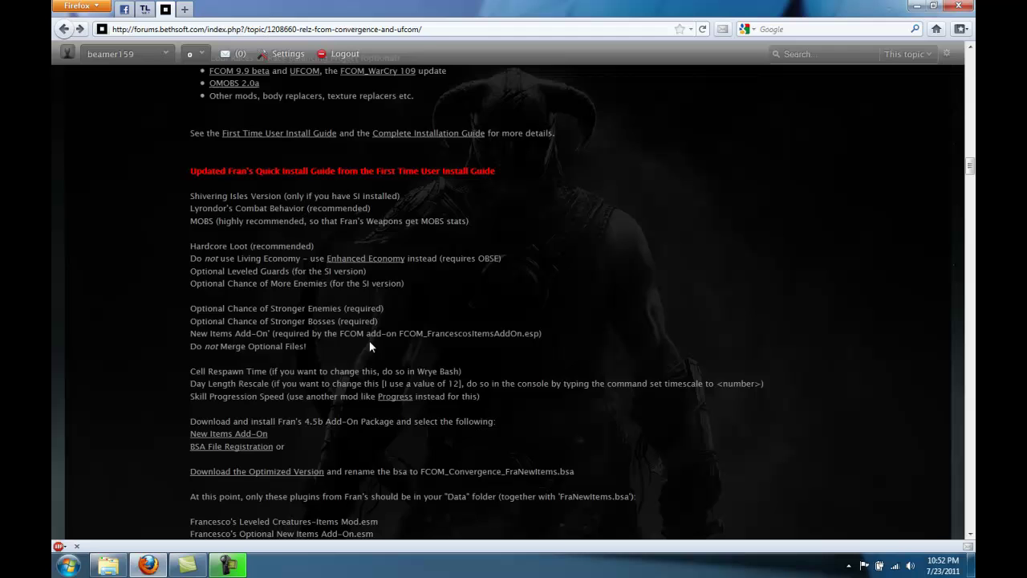
# - Match Armamentarium's Nexus files to ArmaCompleteResources and Armamentarium Complete 1.35 archives, then close the page
pyautogui.scroll(2, 369, 346)
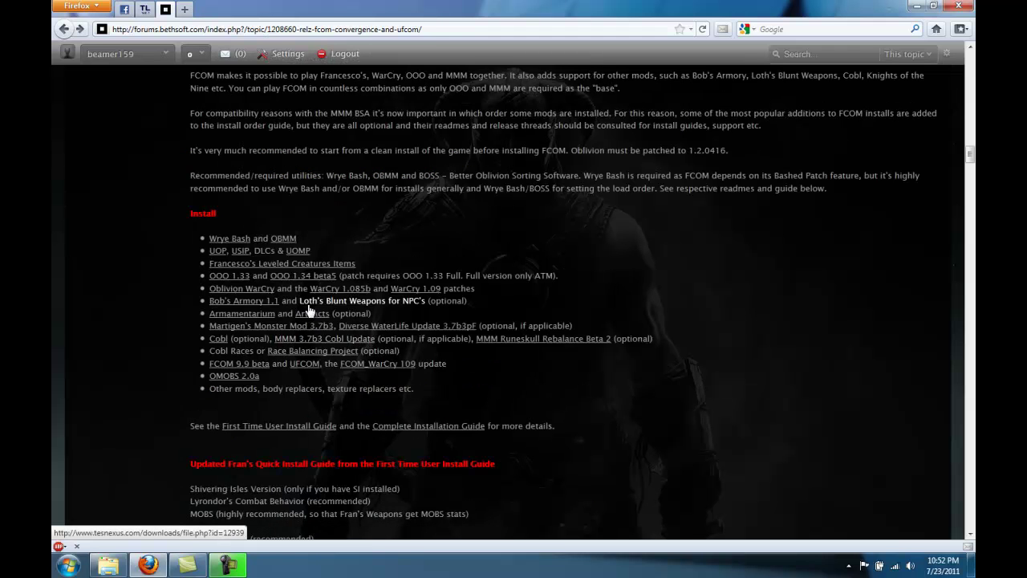
pyautogui.click(263, 314)
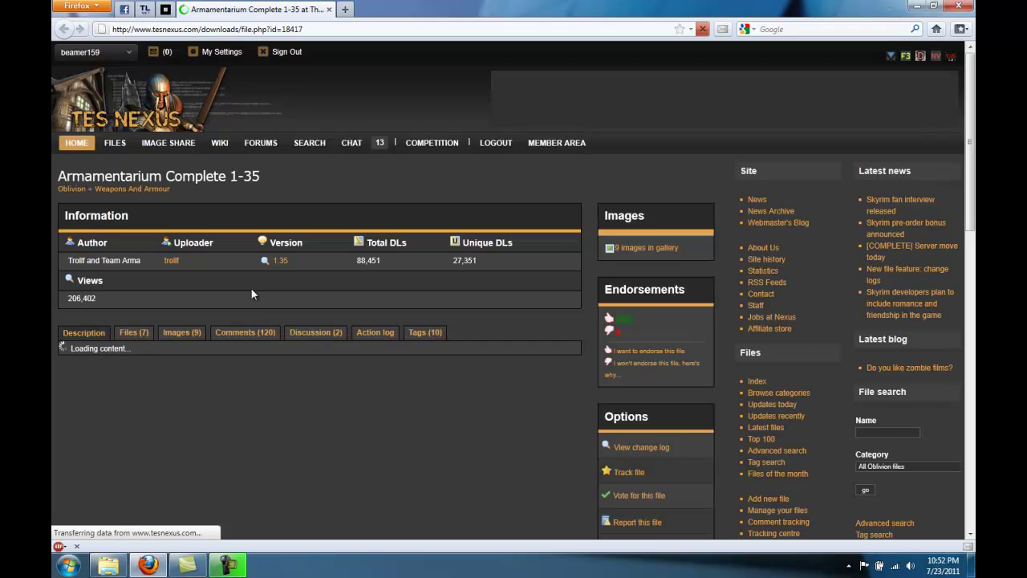
pyautogui.click(129, 333)
pyautogui.scroll(-5, 233, 335)
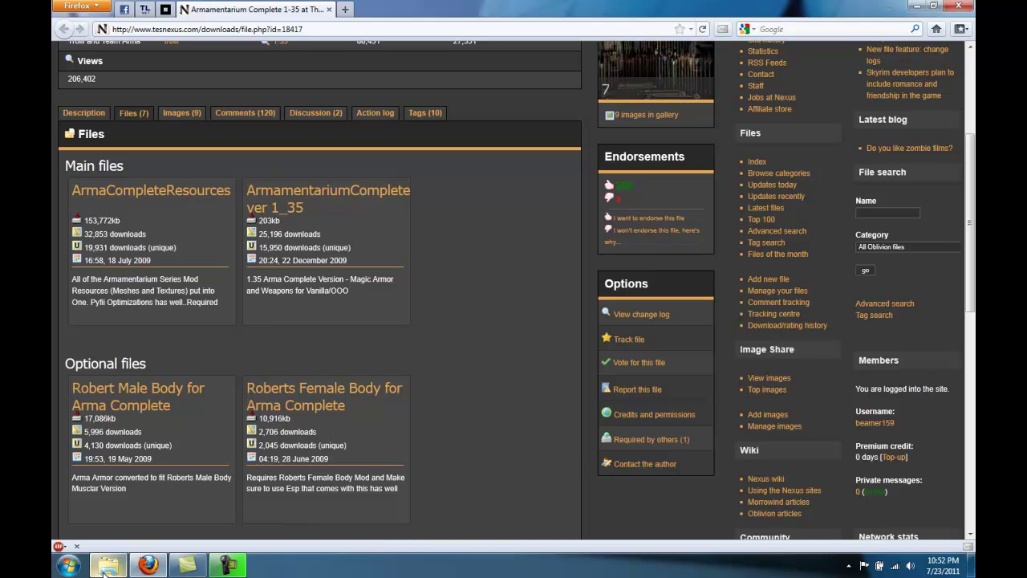
pyautogui.click(104, 571)
pyautogui.click(610, 195)
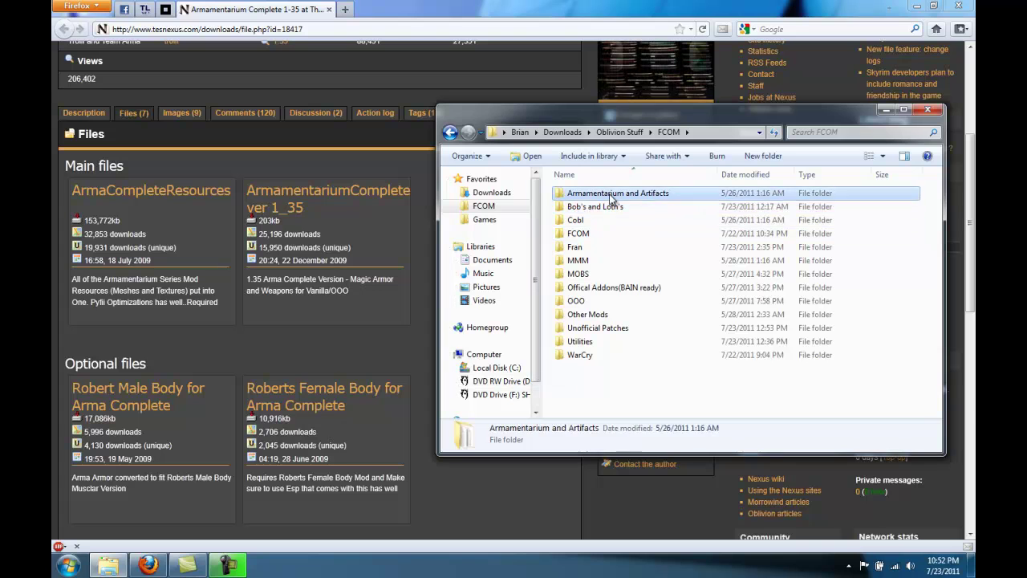
pyautogui.doubleClick(610, 197)
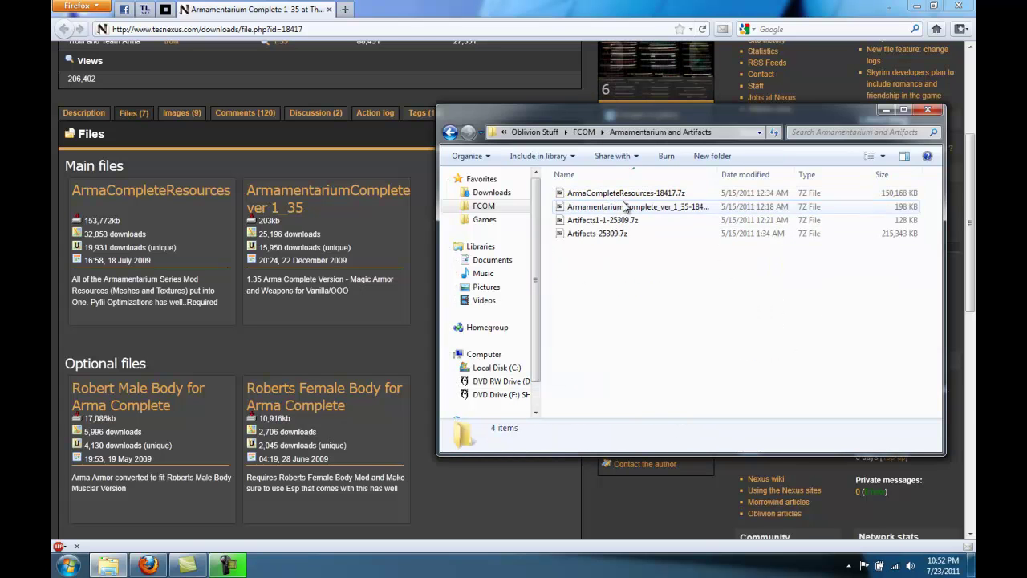
pyautogui.click(618, 194)
pyautogui.click(630, 207)
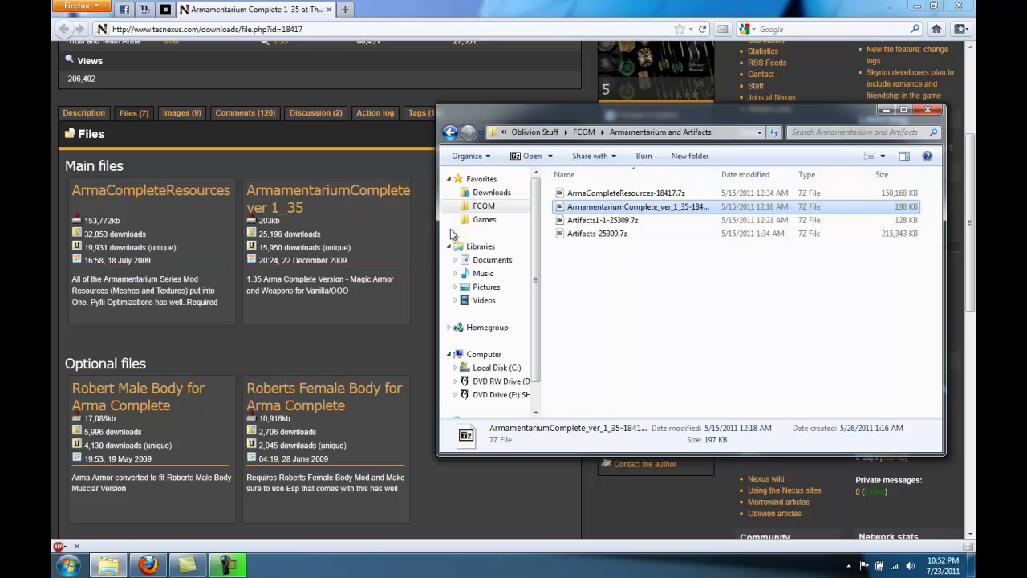
pyautogui.click(427, 236)
pyautogui.click(329, 9)
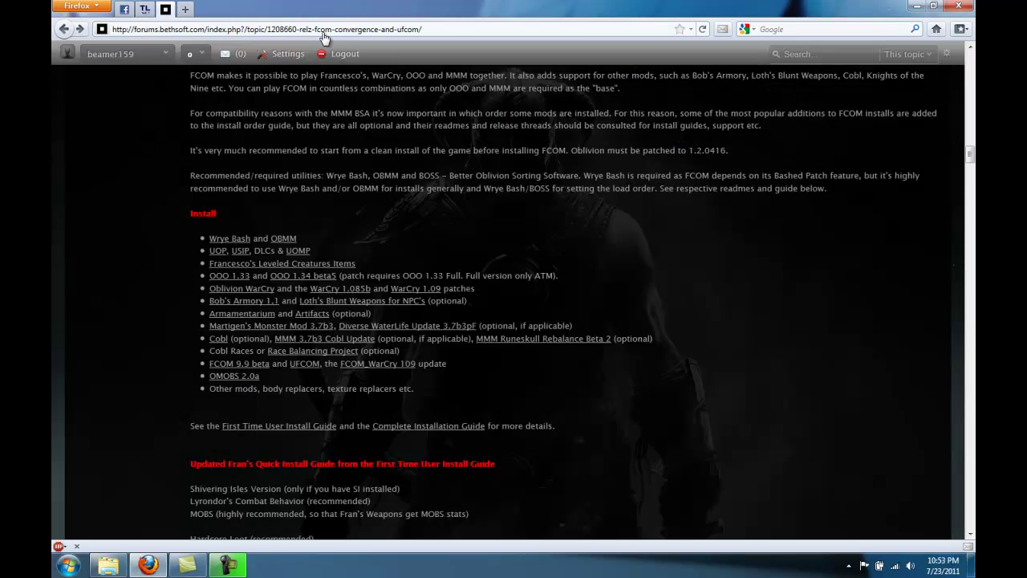
# - Match Artifacts' Nexus files to Artifacts-25309.7z and Artifacts1-1-25309.7z, then close the page
pyautogui.click(320, 314)
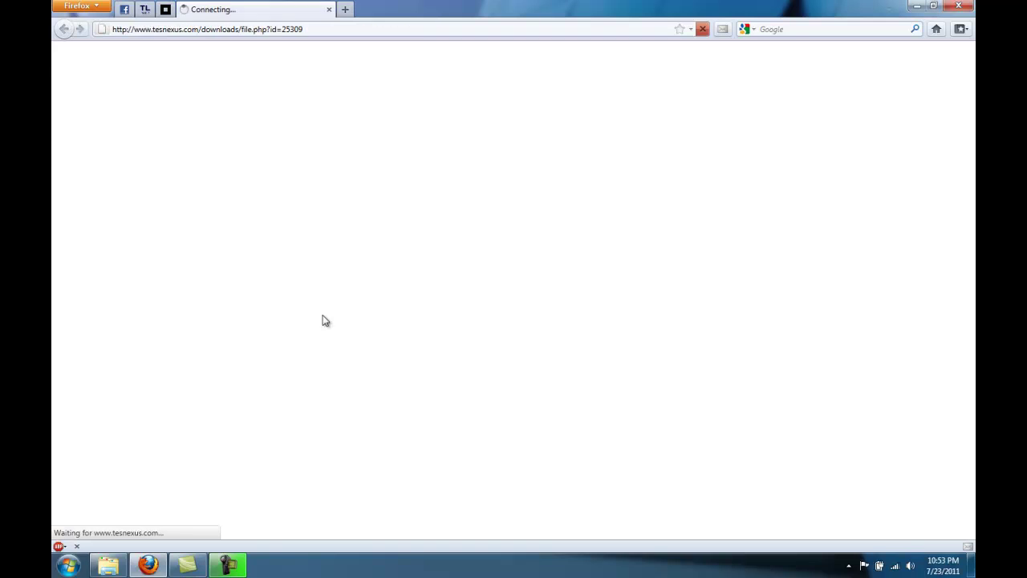
pyautogui.click(139, 343)
pyautogui.scroll(-5, 138, 344)
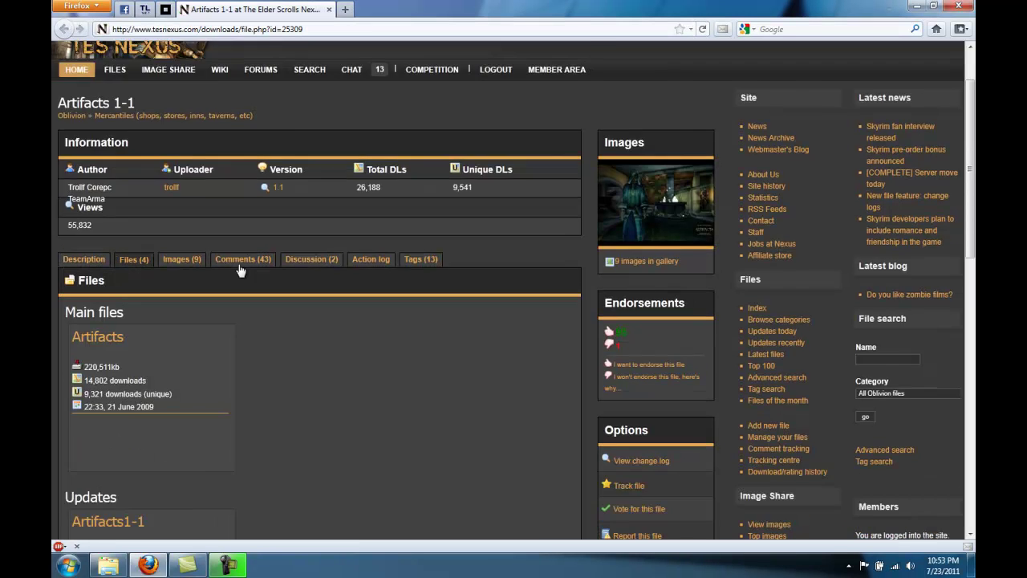
pyautogui.click(108, 565)
pyautogui.click(598, 232)
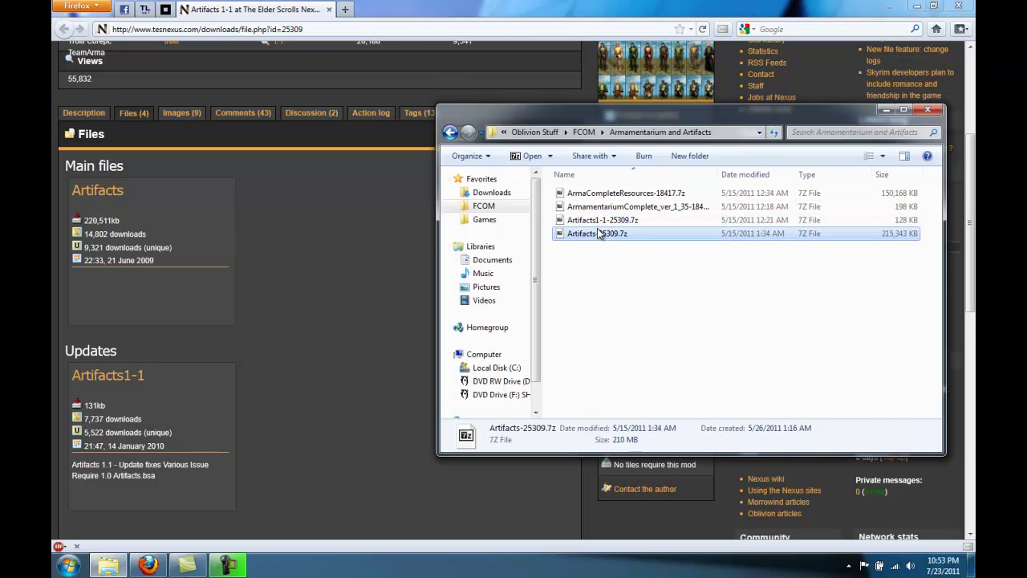
pyautogui.click(593, 221)
pyautogui.click(404, 247)
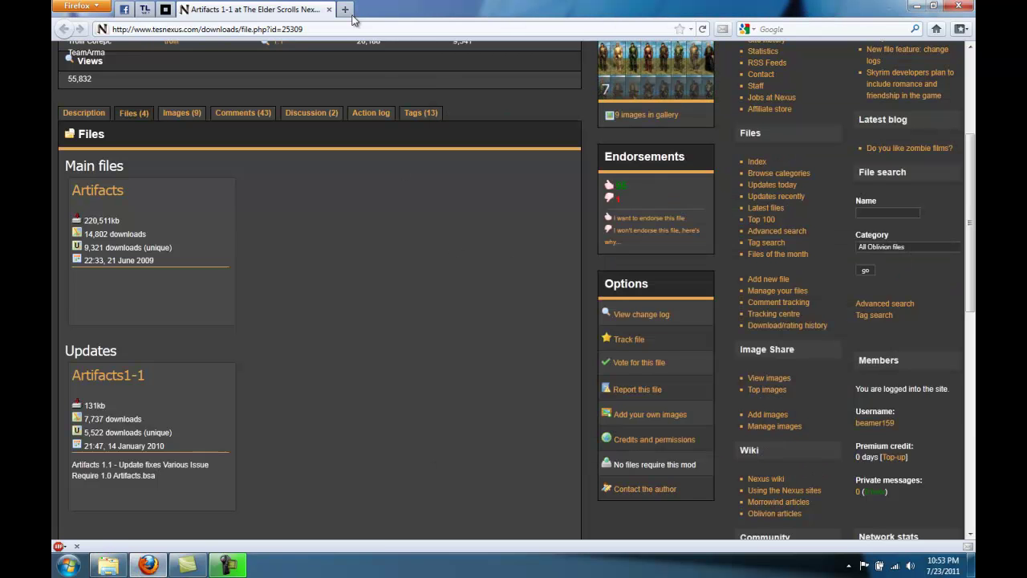
pyautogui.click(329, 10)
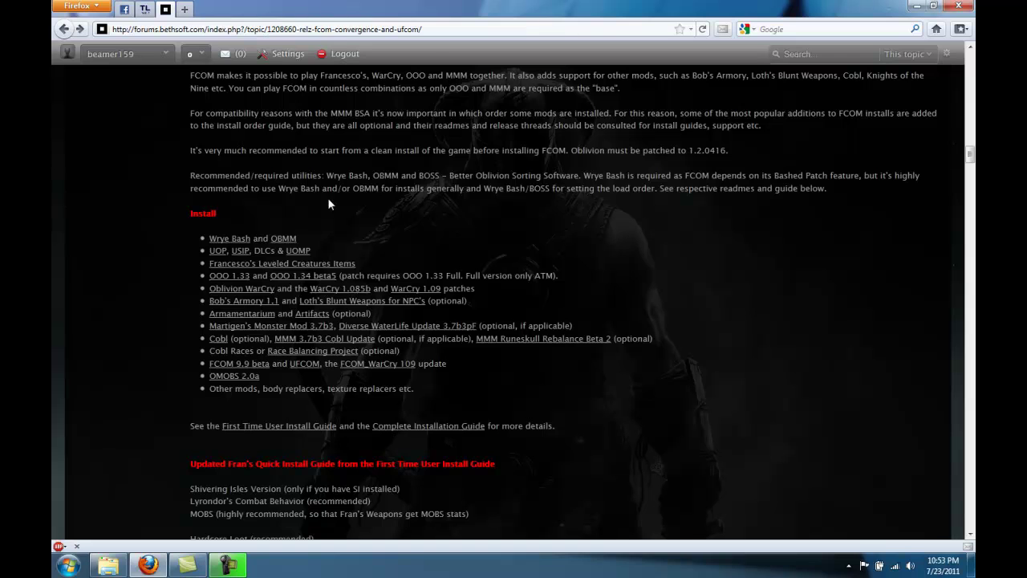
# - Open the Martigen's Monster Mod readme and scroll through it
pyautogui.click(273, 333)
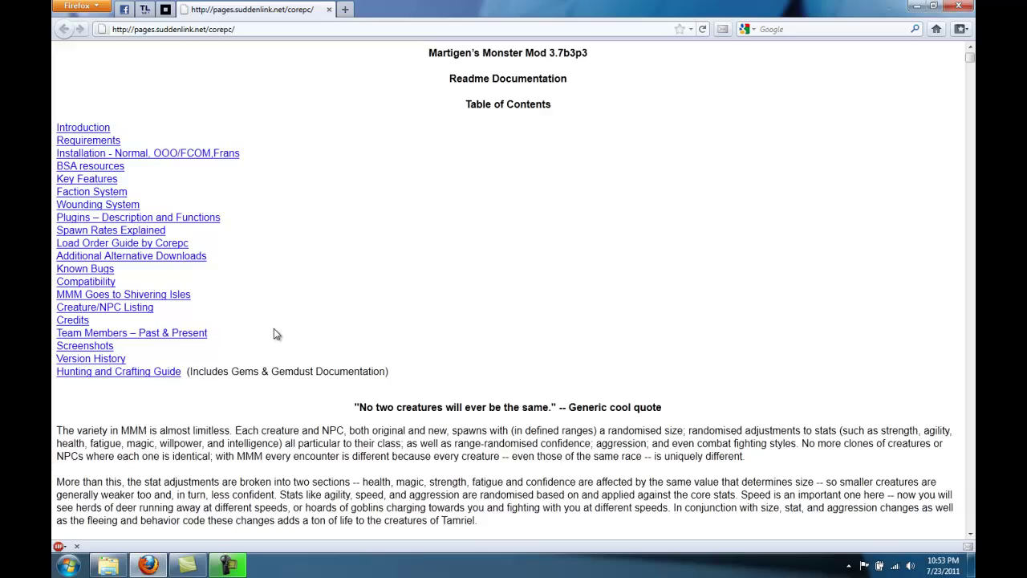
pyautogui.scroll(-5, 273, 338)
pyautogui.scroll(-10, 273, 339)
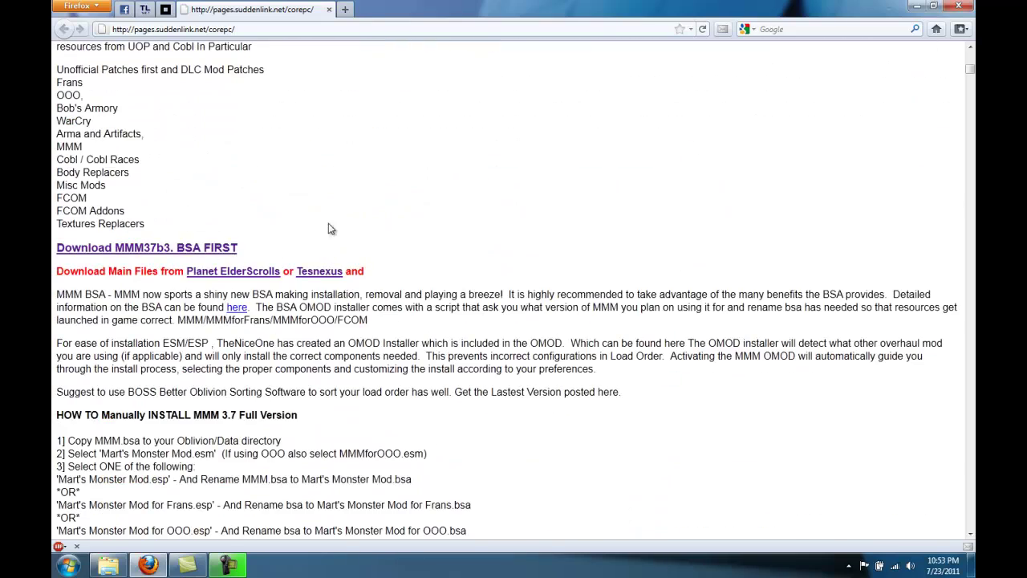
# - Scroll the Planet Elder Scrolls MMM 3.7b3 page to its Files table and highlight the description
pyautogui.click(252, 273)
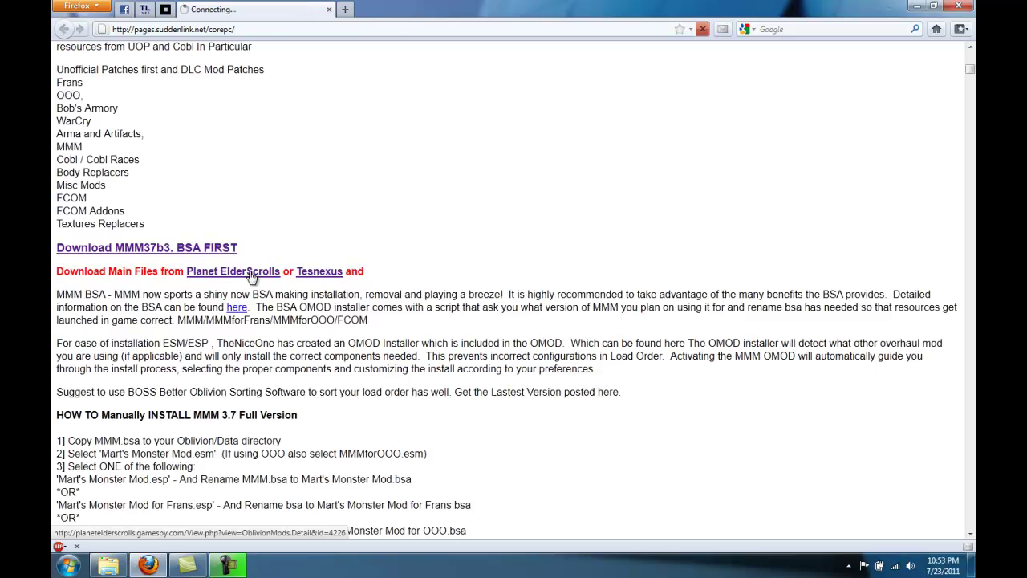
pyautogui.scroll(-20, 250, 273)
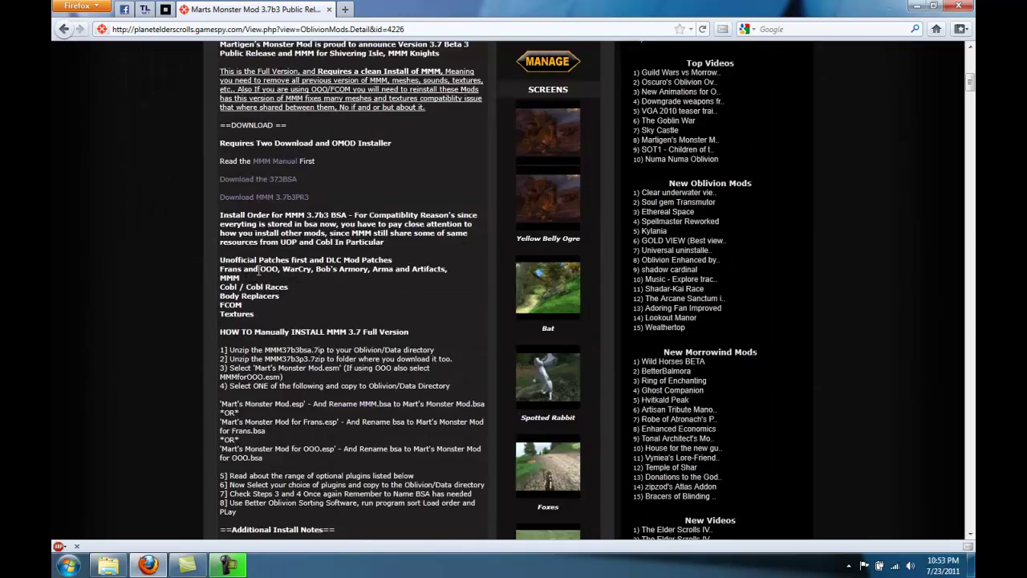
pyautogui.scroll(-20, 259, 272)
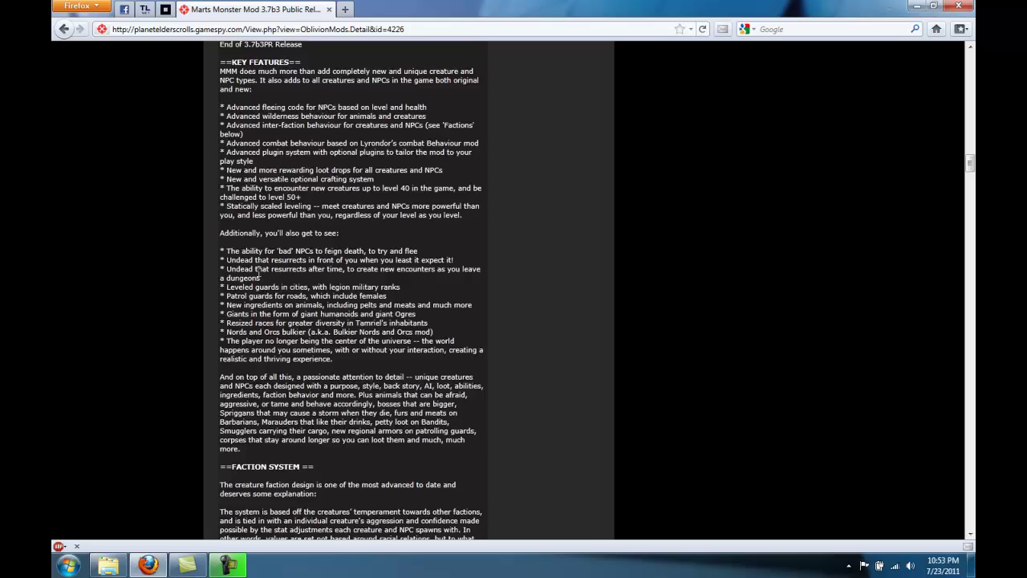
pyautogui.scroll(-20, 256, 278)
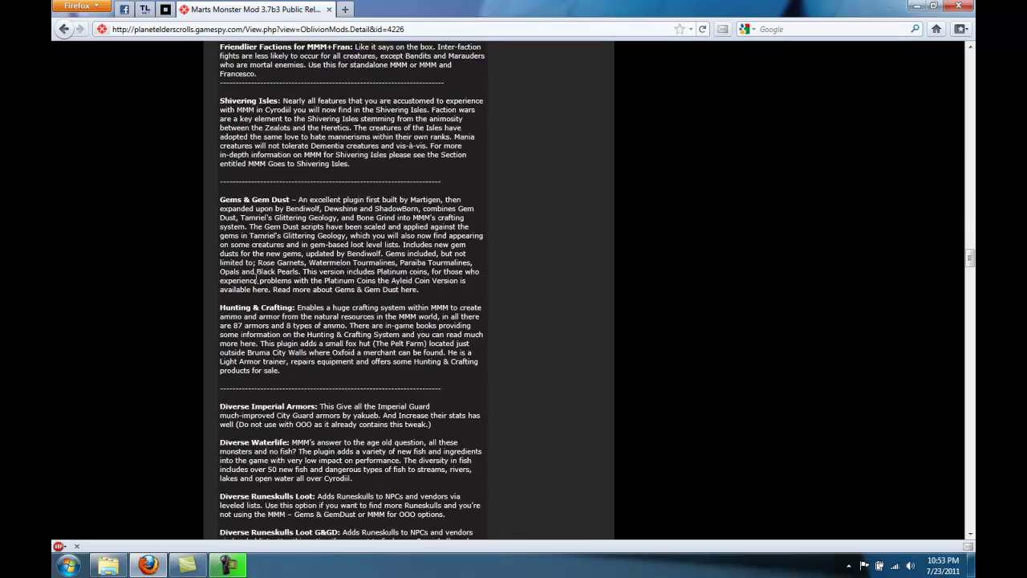
pyautogui.scroll(-20, 254, 285)
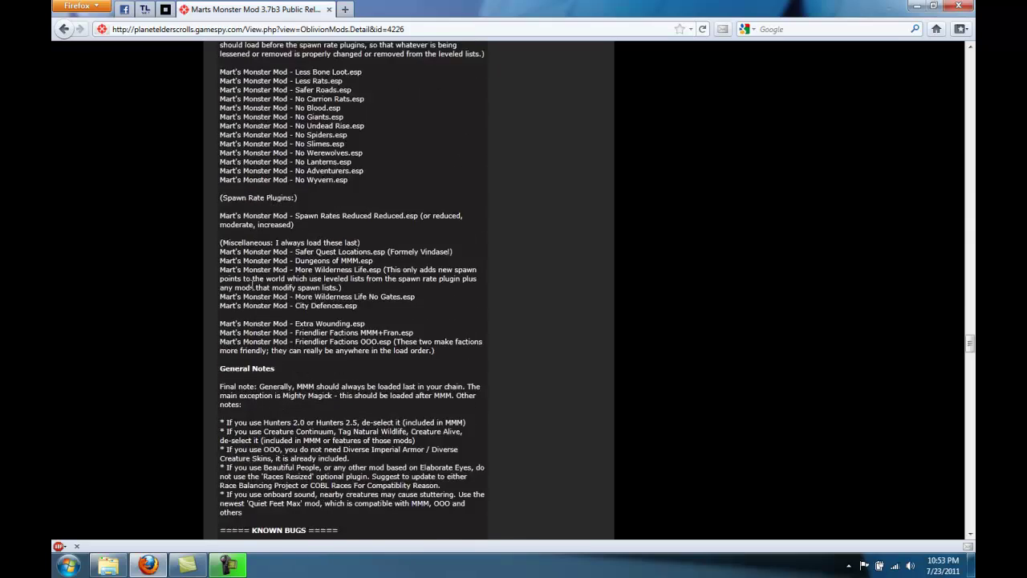
pyautogui.scroll(-7, 253, 287)
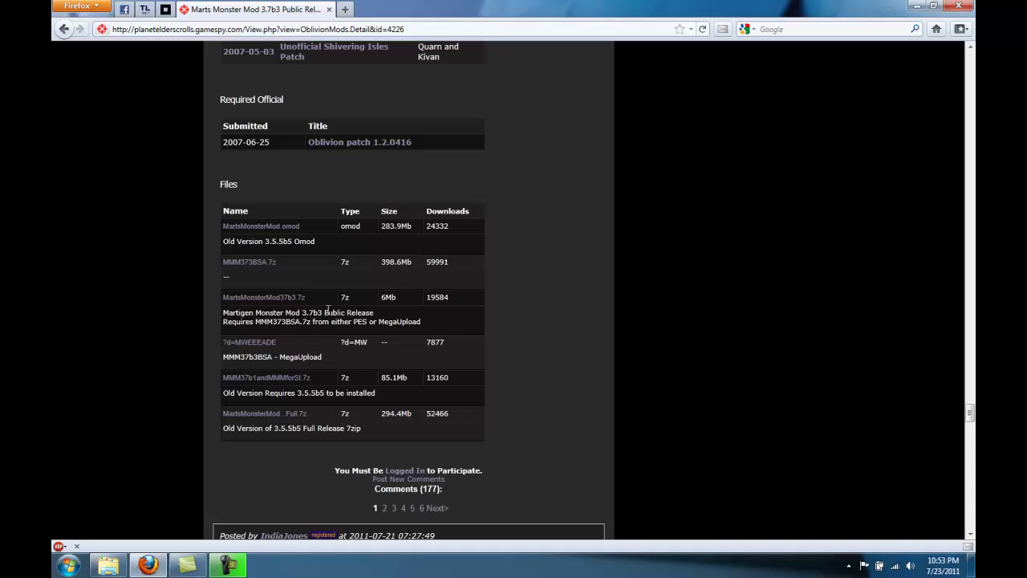
pyautogui.moveTo(322, 313); pyautogui.dragTo(356, 315)
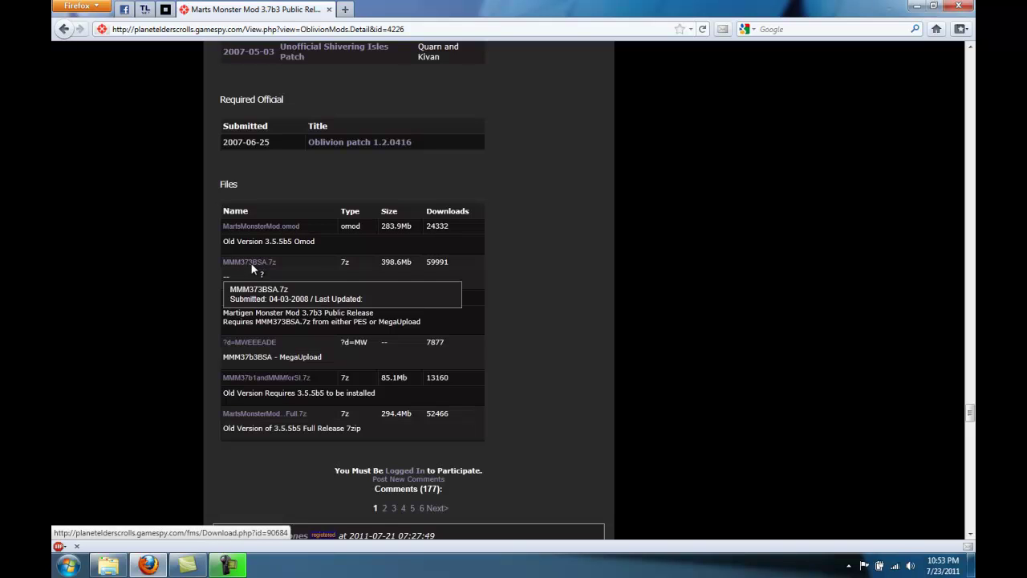
# - Check MMM_37b3_Public_Release-17784.7z, MMM373BSA.7z and WaterLife archives in FCOM's MMM folder, then close MMM page
pyautogui.click(111, 565)
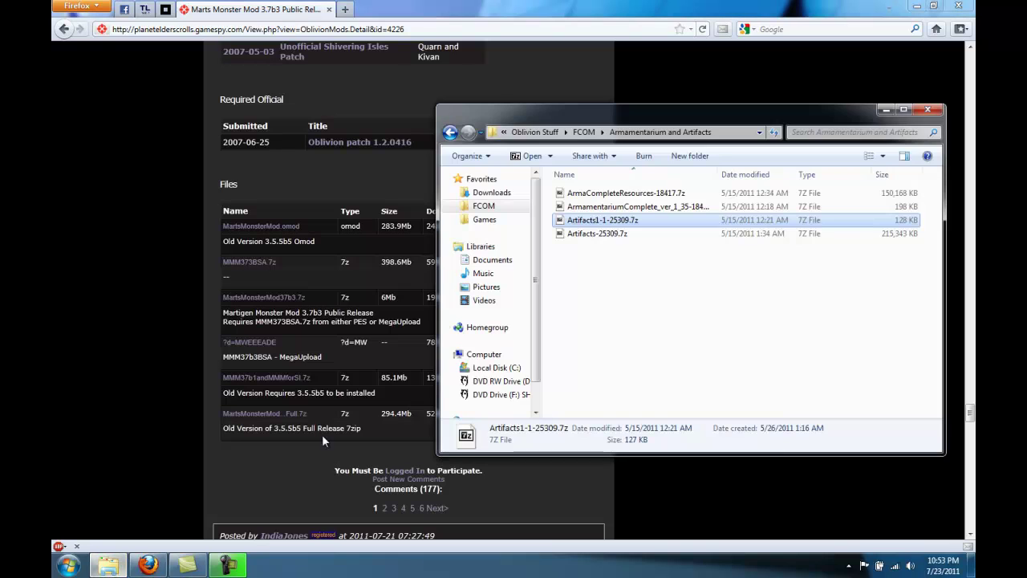
pyautogui.click(585, 132)
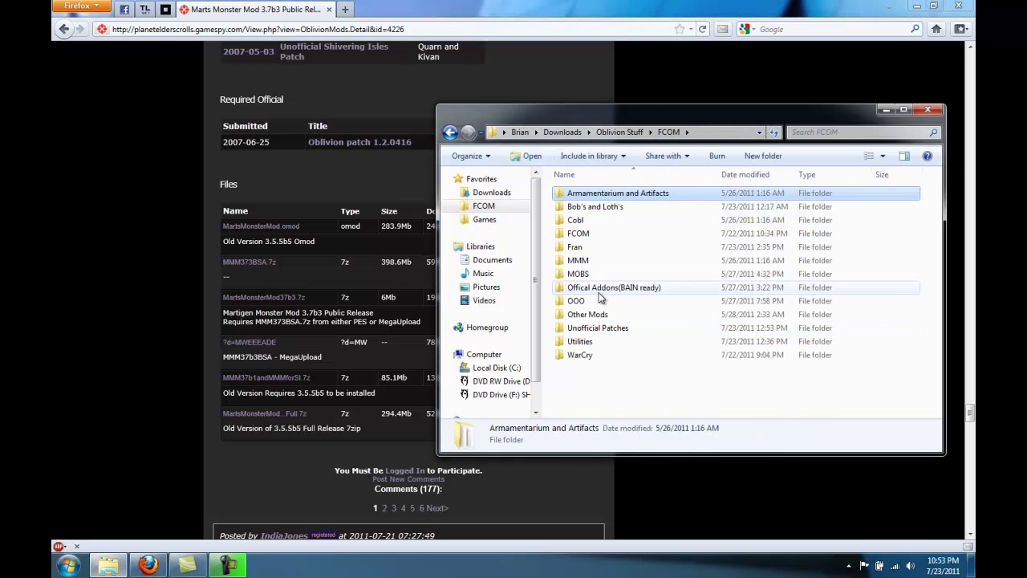
pyautogui.doubleClick(578, 260)
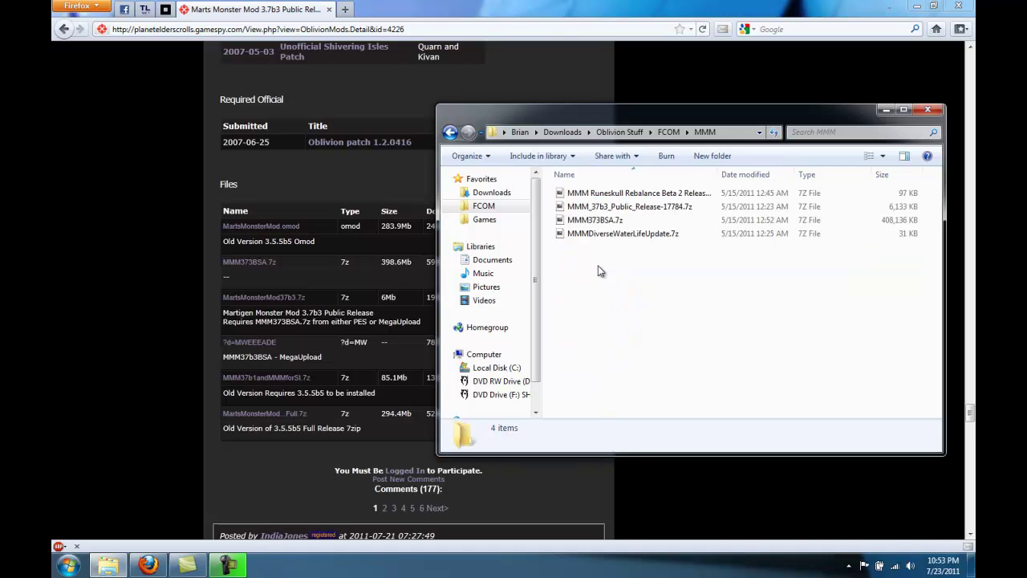
pyautogui.click(622, 207)
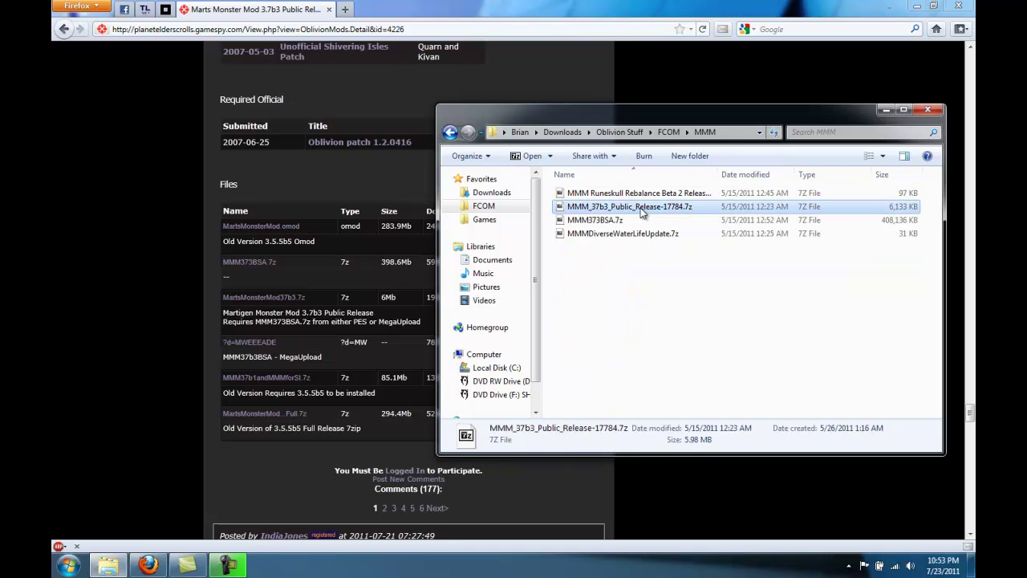
pyautogui.click(624, 221)
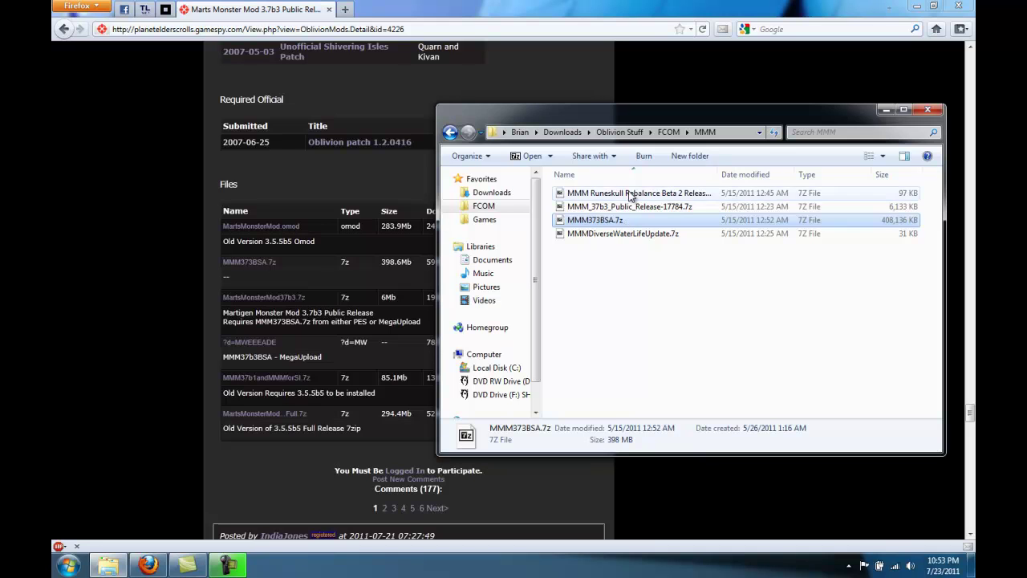
pyautogui.press('Home')
pyautogui.press('End')
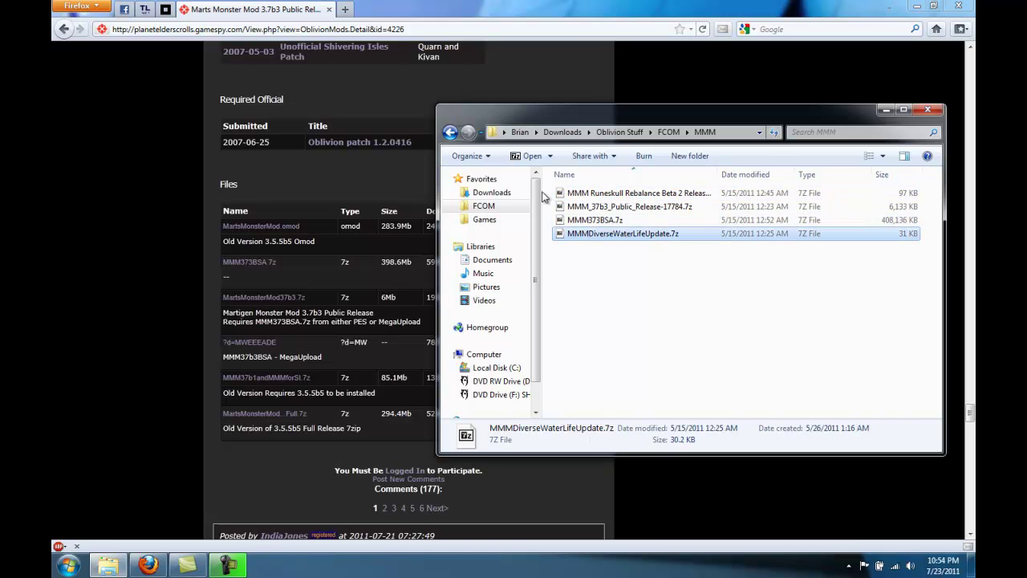
pyautogui.click(331, 9)
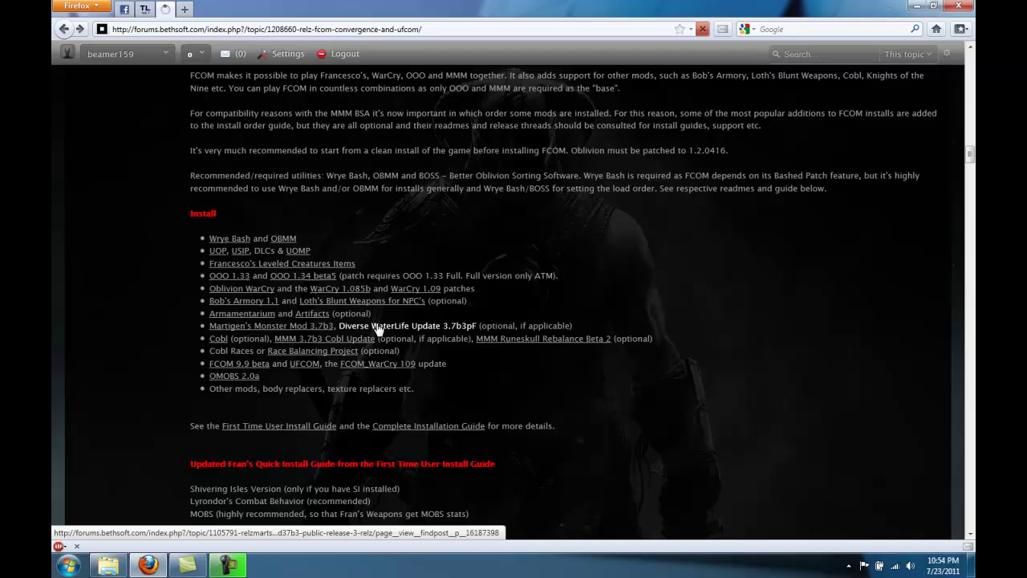
# - View the Diverse WaterLife Update post and confirm the Runeskull Rebalance archive in the MMM folder
pyautogui.click(377, 329)
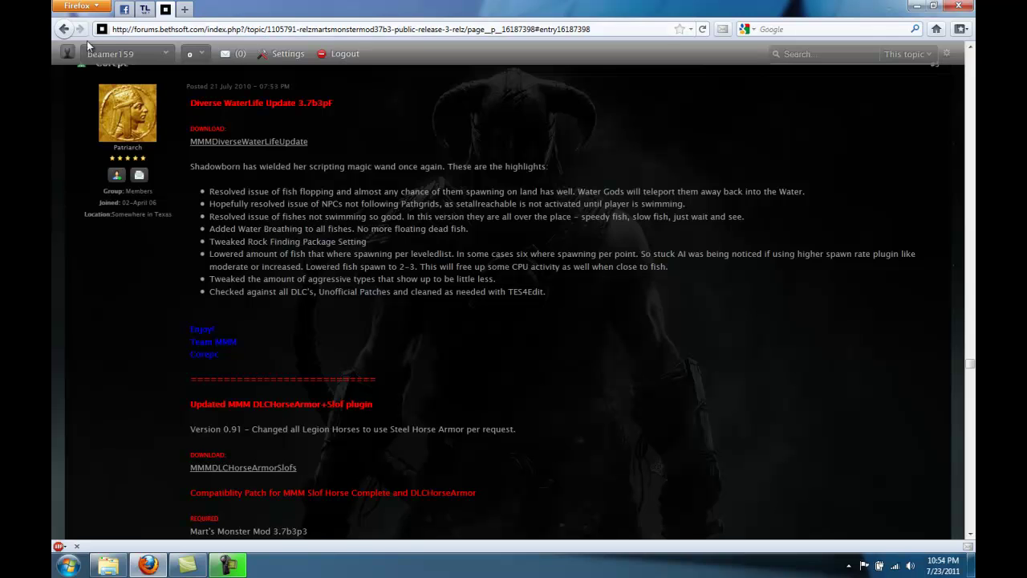
pyautogui.click(65, 32)
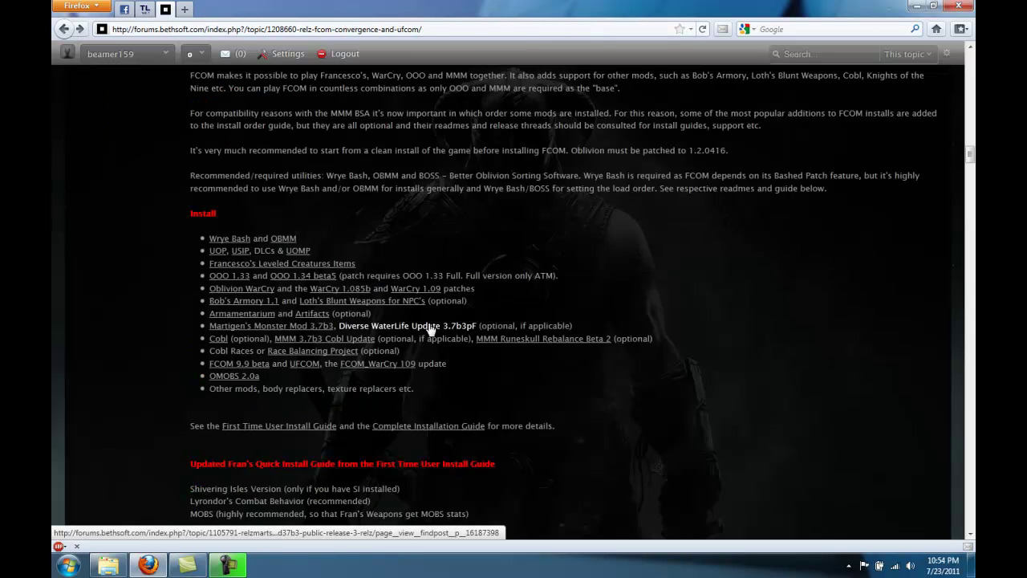
pyautogui.click(108, 565)
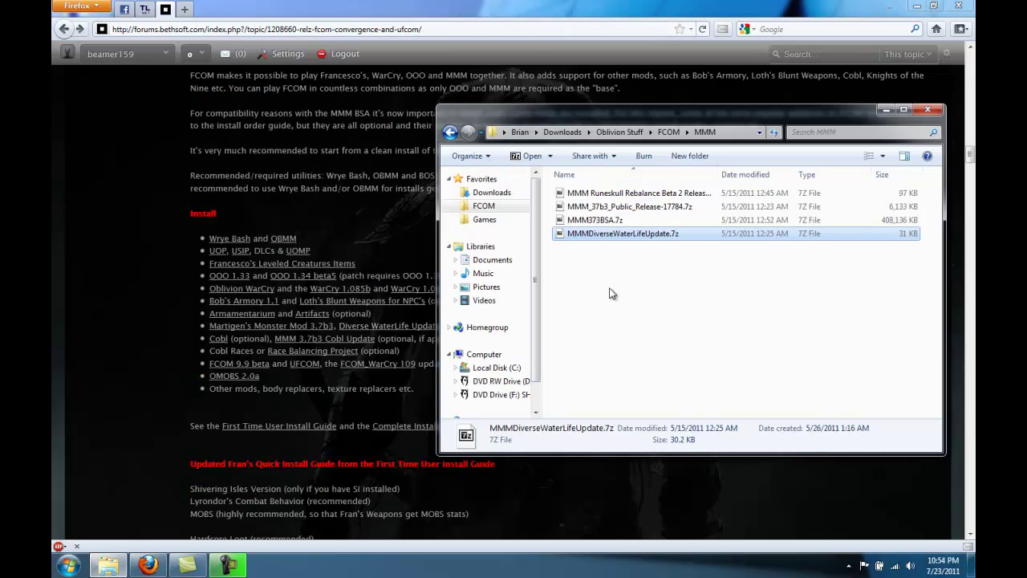
pyautogui.click(657, 200)
pyautogui.click(399, 243)
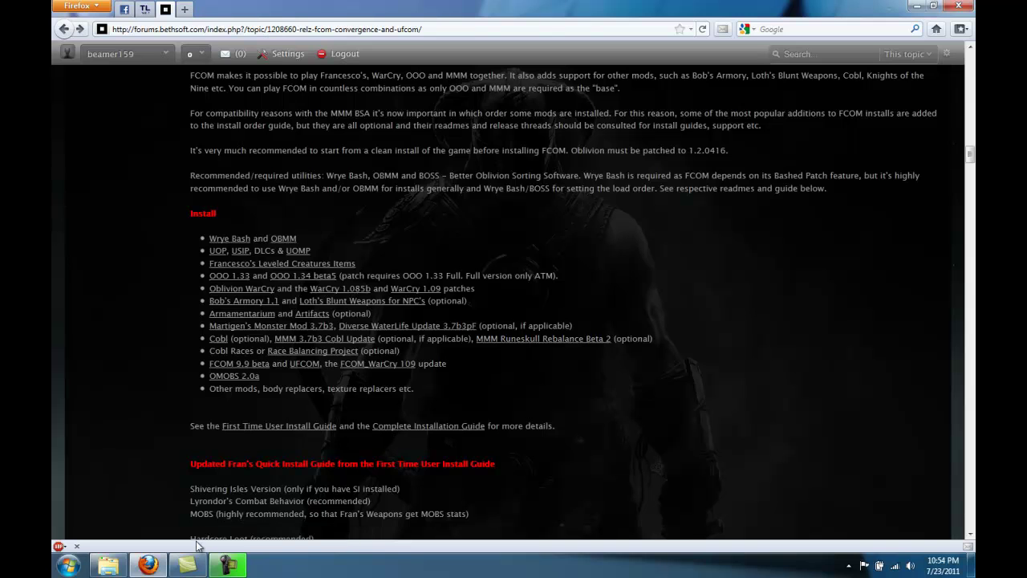
# - Open the Runeskull Rebalance Beta 2 mediafire link, close it, and return Explorer to FCOM
pyautogui.click(559, 345)
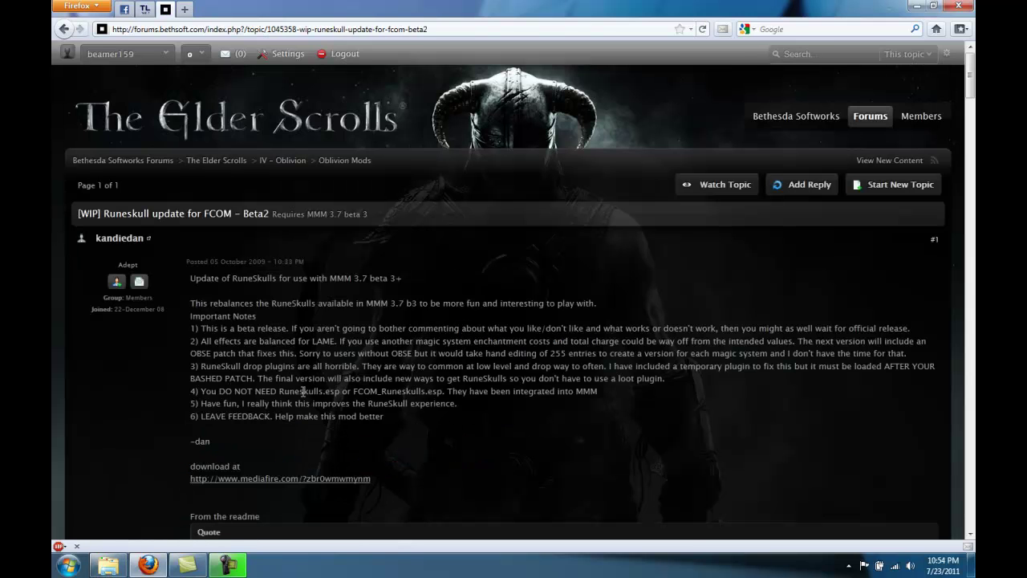
pyautogui.click(255, 480)
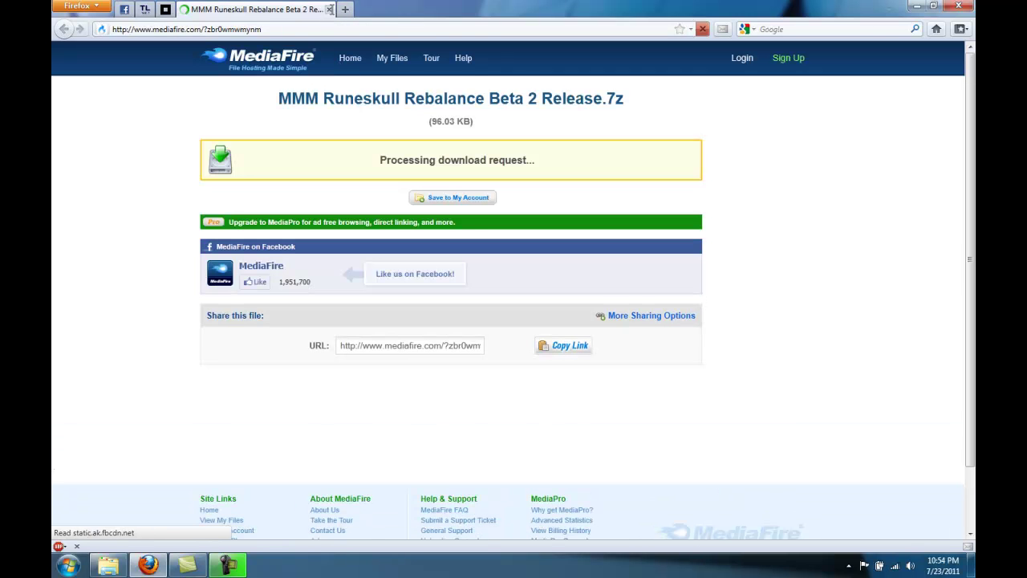
pyautogui.click(329, 8)
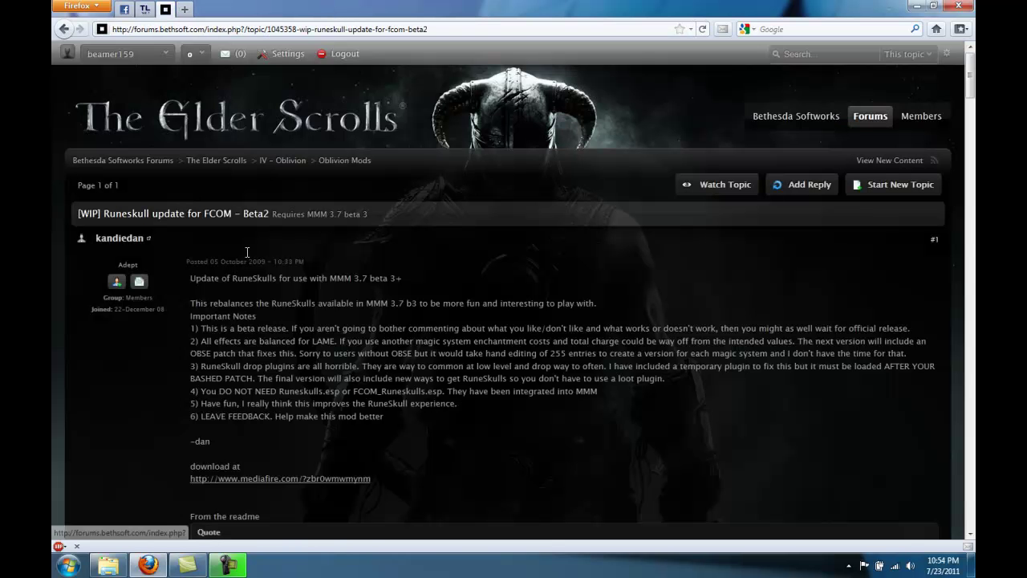
pyautogui.click(108, 566)
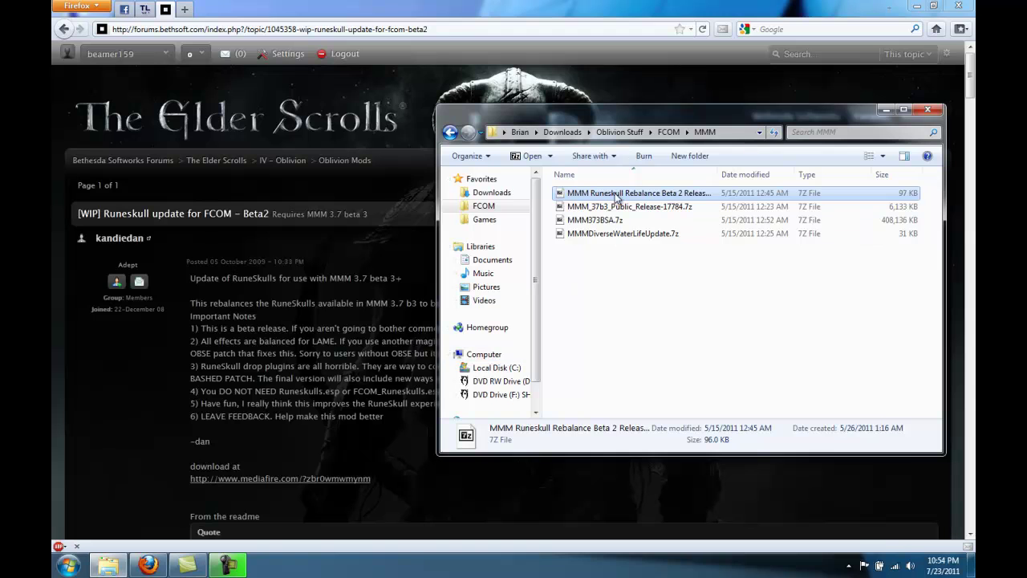
pyautogui.click(668, 133)
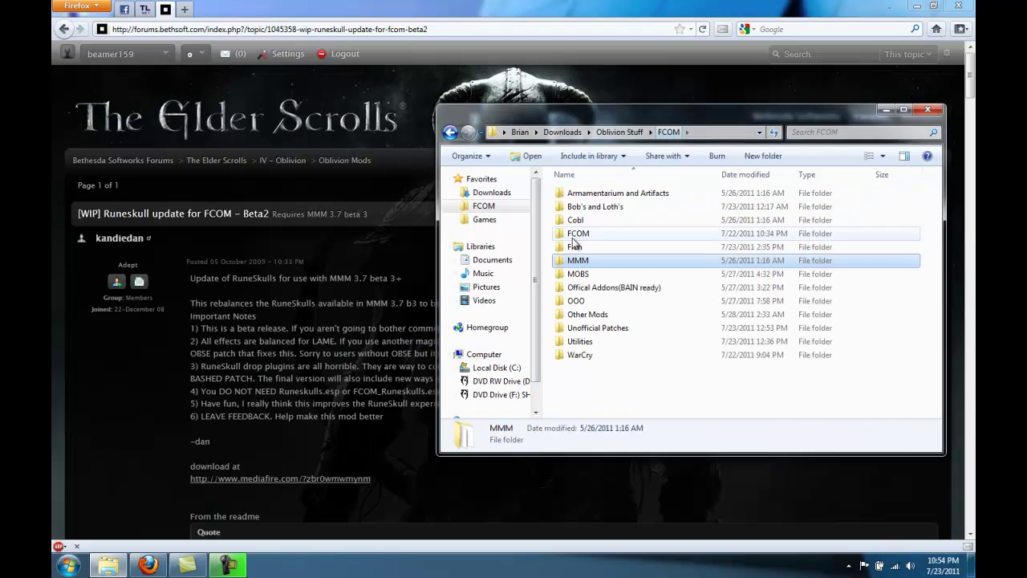
pyautogui.click(220, 273)
# - Return to the FCOM thread and view the Cobl download page's file list
pyautogui.click(65, 30)
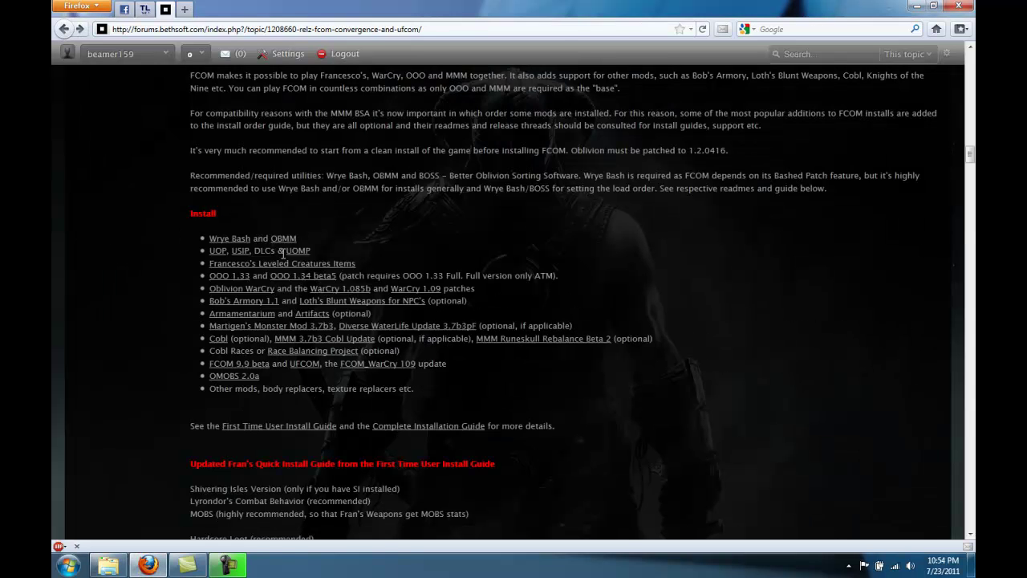
pyautogui.click(218, 339)
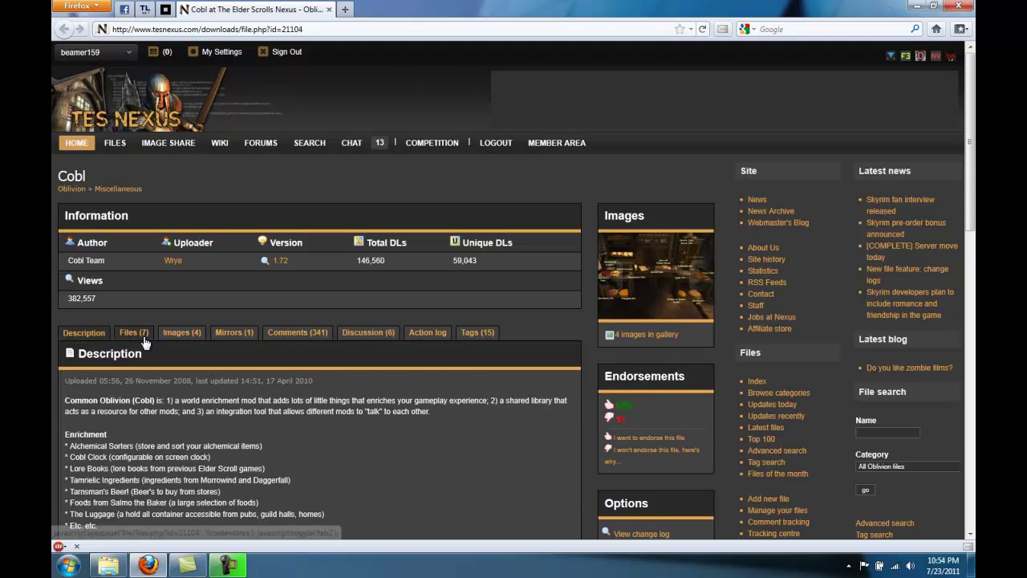
pyautogui.click(134, 333)
pyautogui.scroll(-3, 199, 276)
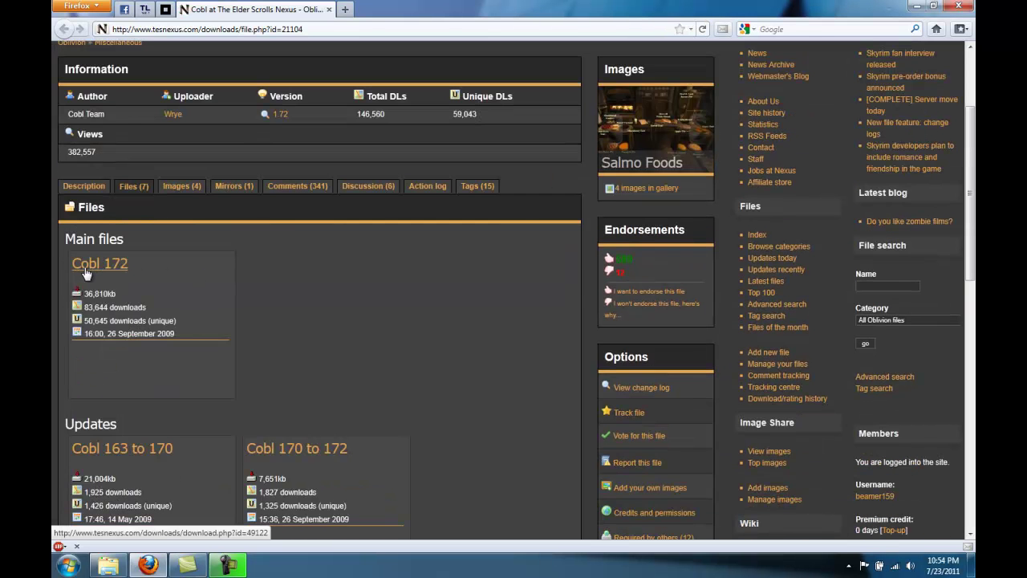
pyautogui.scroll(-10, 93, 272)
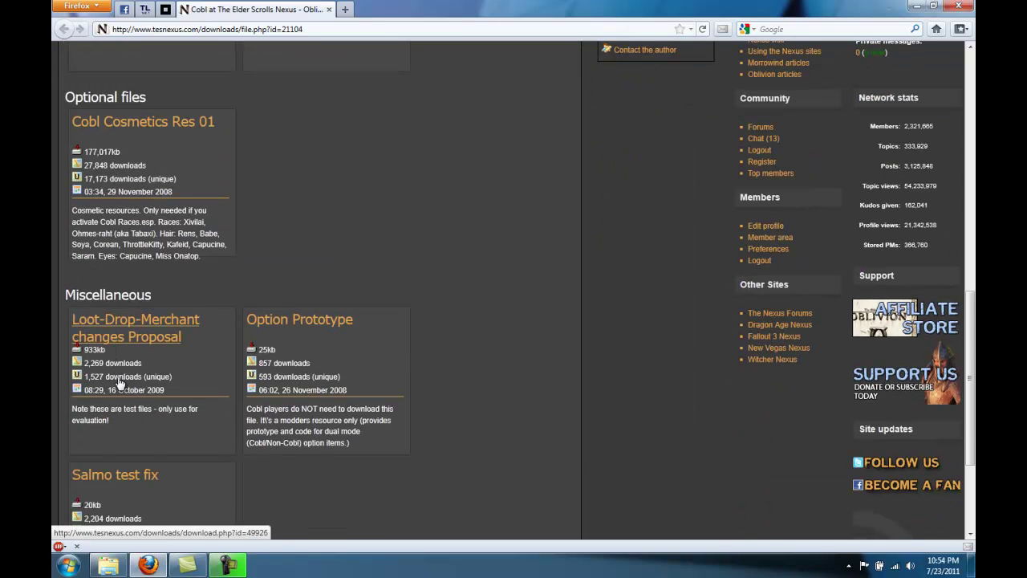
# - Confirm Cobl 172, the Loot-Drop-Merchant Proposal and MMM-Cobl archives in the Cobl folder
pyautogui.click(108, 566)
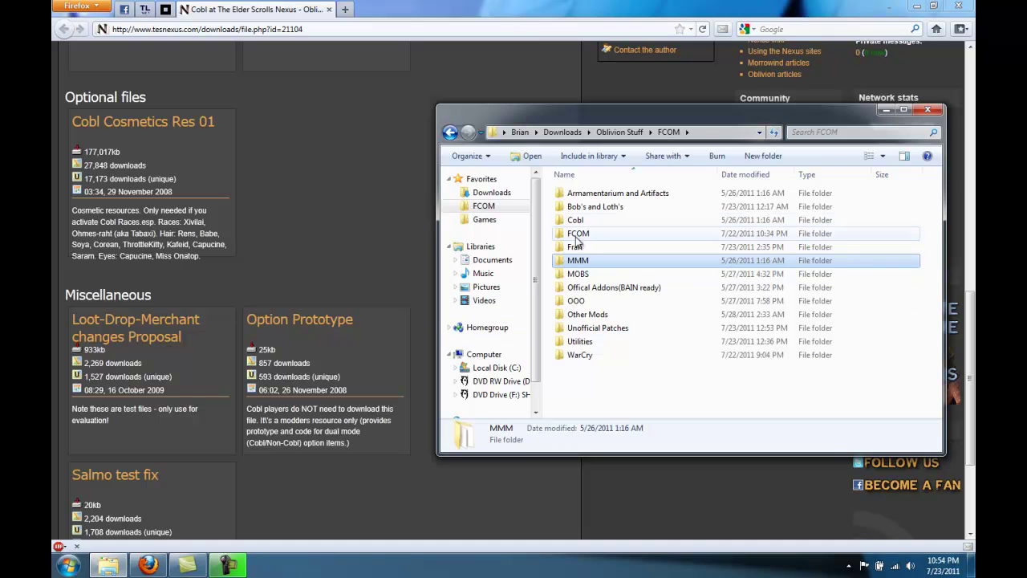
pyautogui.doubleClick(576, 220)
pyautogui.click(597, 195)
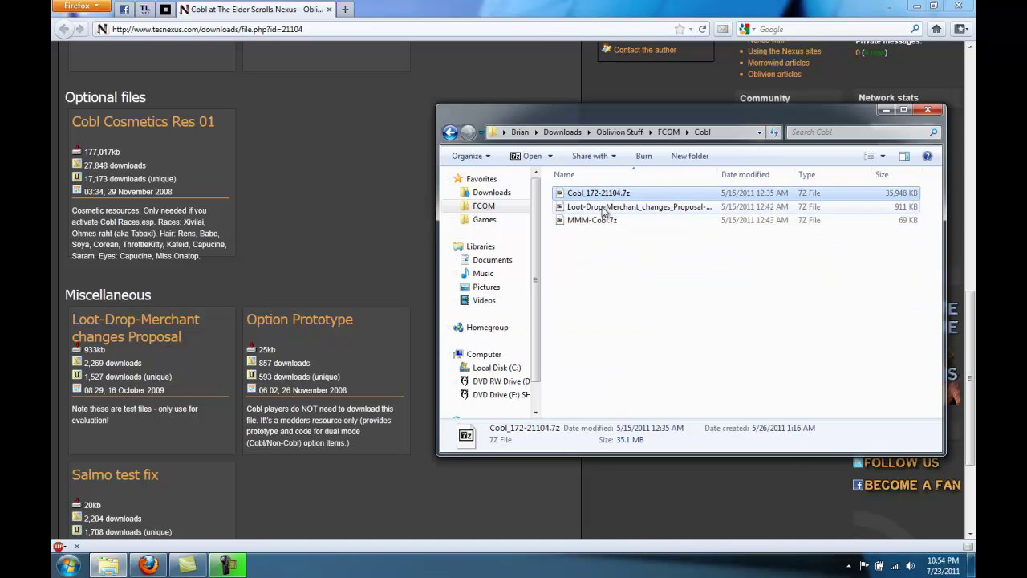
pyautogui.click(603, 209)
pyautogui.click(584, 223)
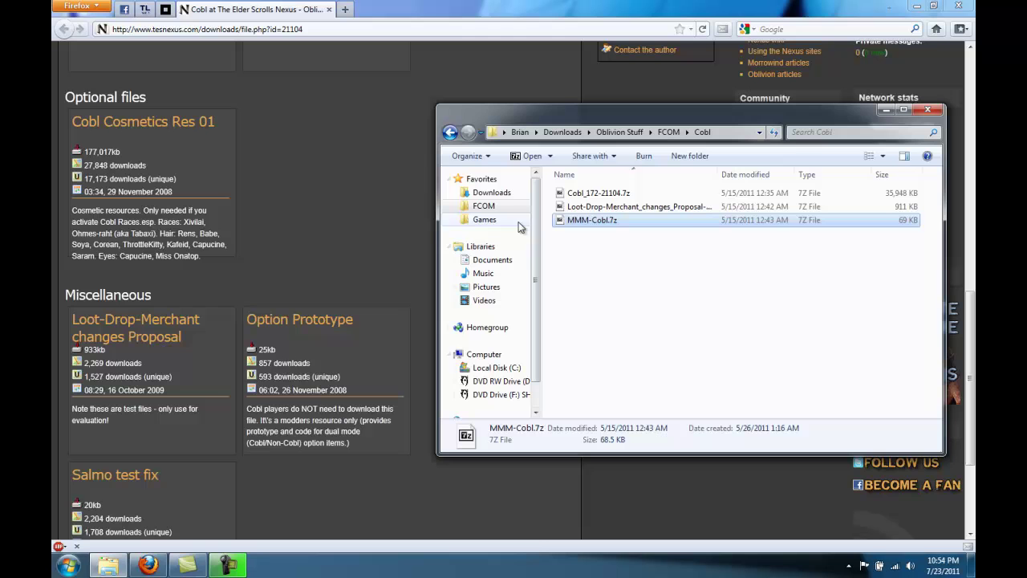
pyautogui.click(328, 10)
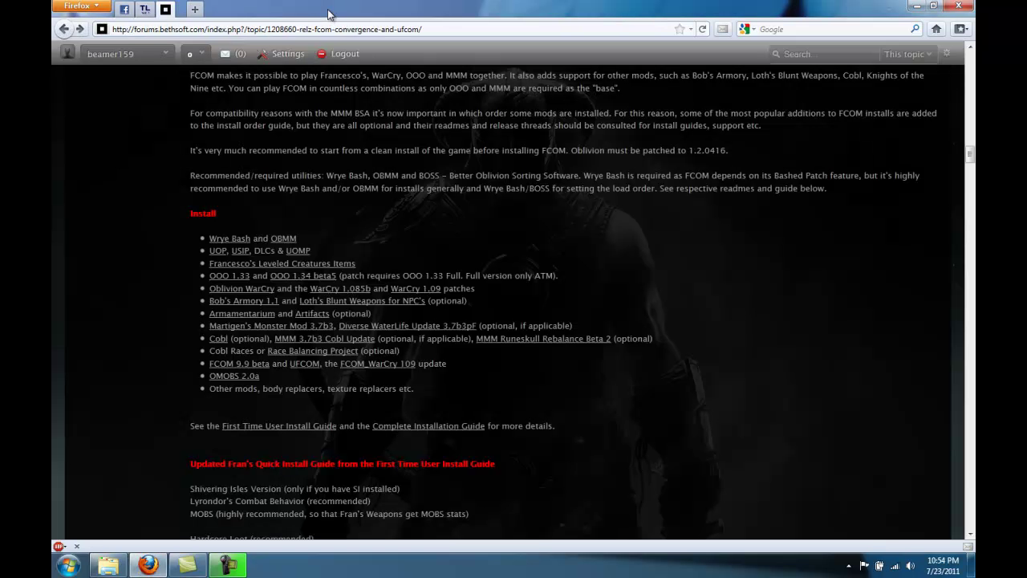
# - Check the MMM 3.7b3 Cobl Update download page, then return Explorer to FCOM and Firefox to the forum
pyautogui.click(298, 341)
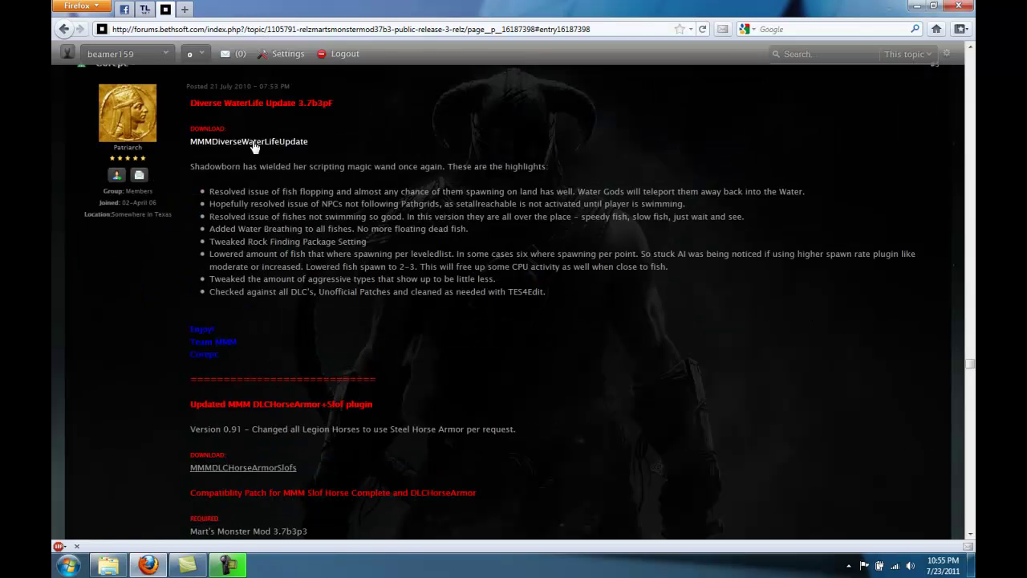
pyautogui.scroll(-5, 361, 175)
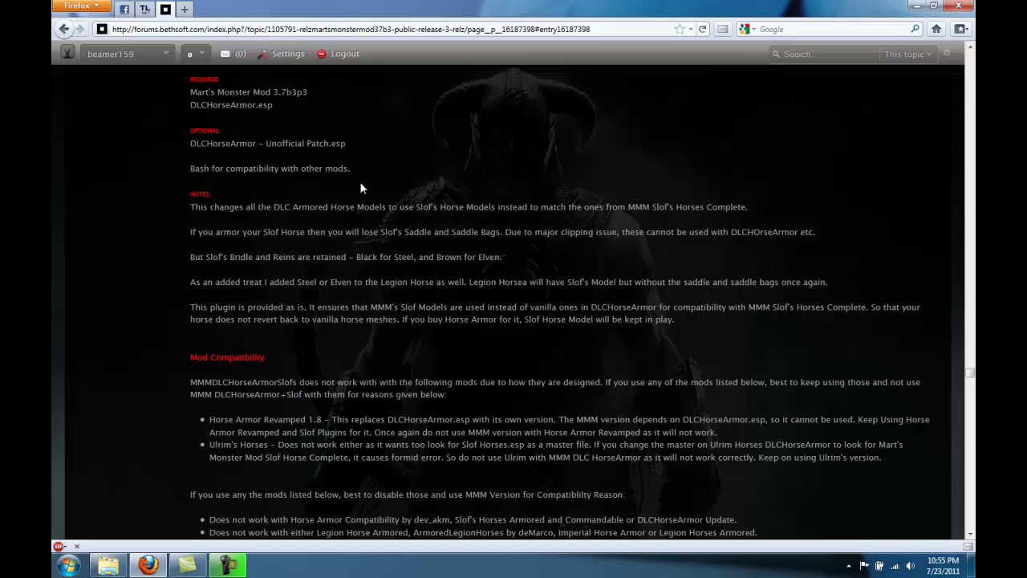
pyautogui.scroll(-10, 360, 184)
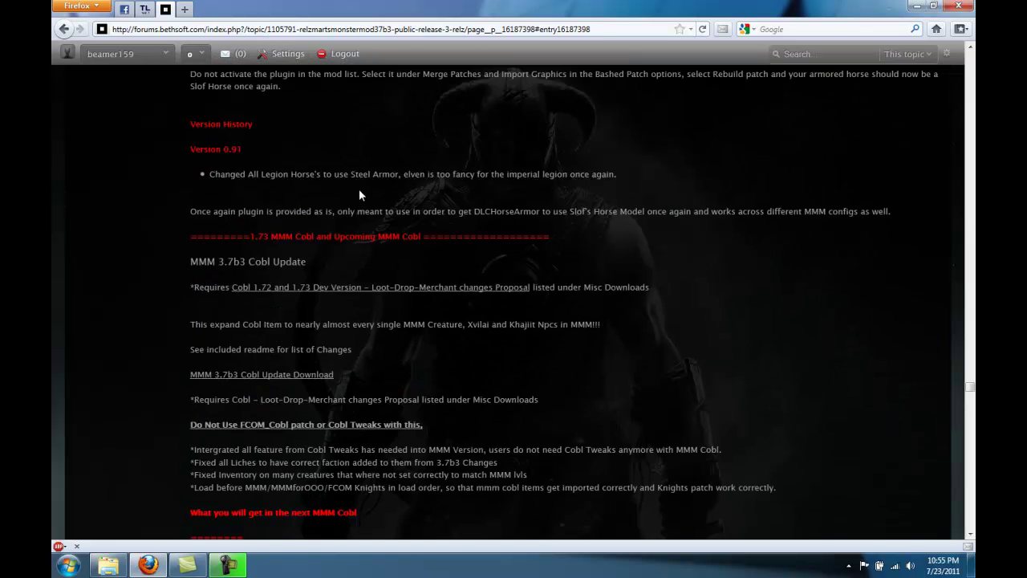
pyautogui.scroll(-2, 359, 195)
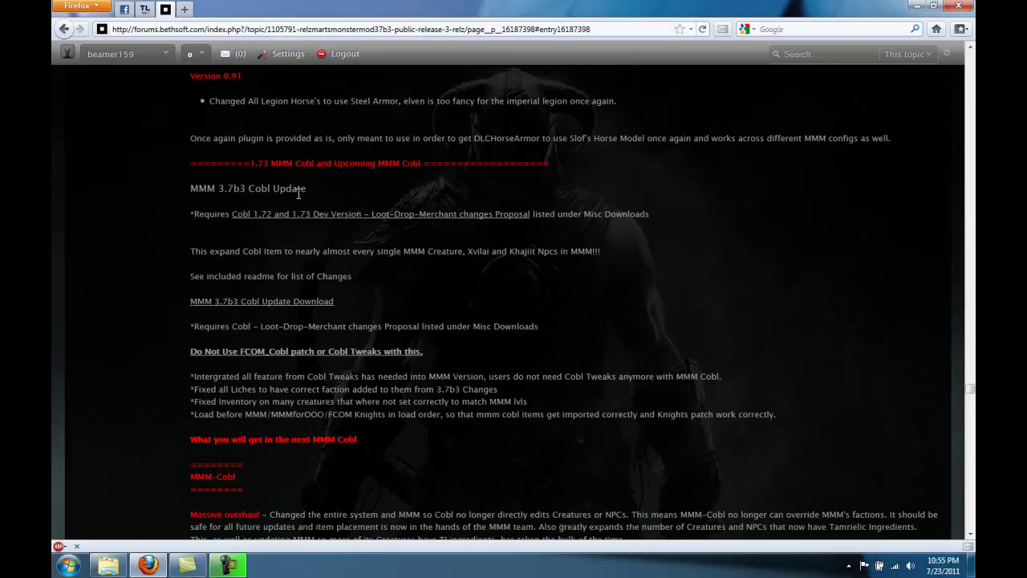
pyautogui.click(271, 302)
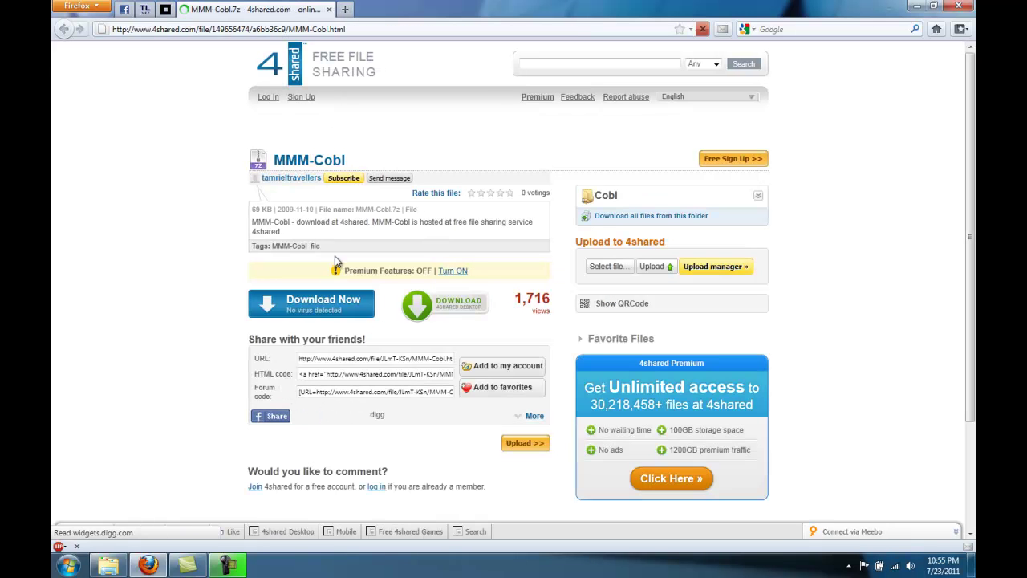
pyautogui.click(329, 9)
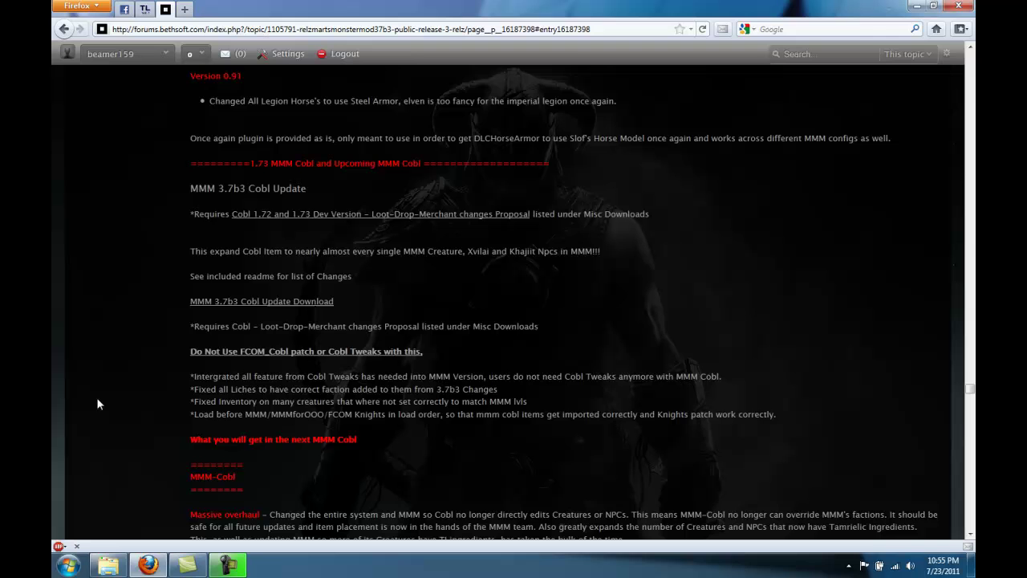
pyautogui.click(63, 29)
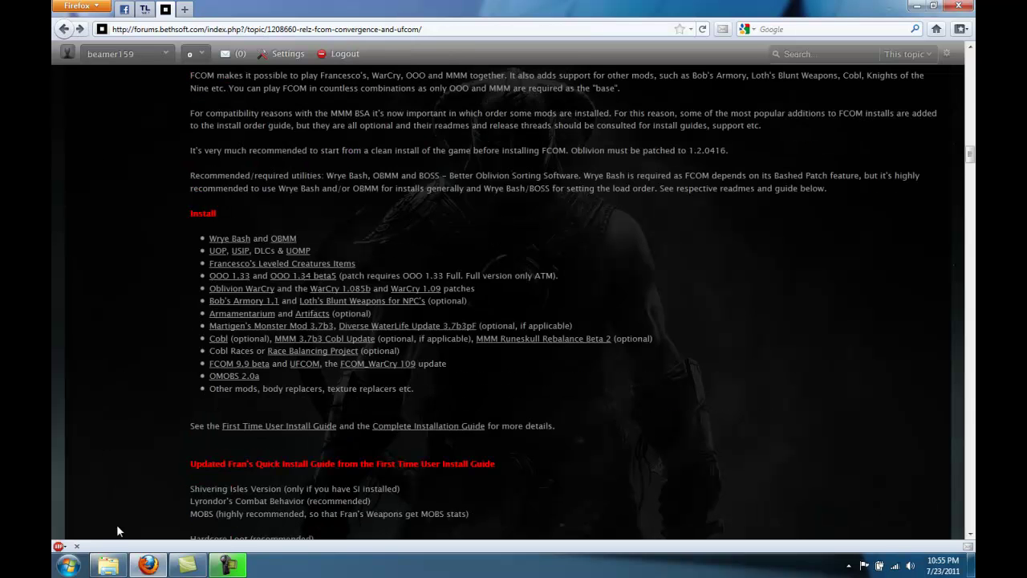
pyautogui.click(108, 565)
pyautogui.click(626, 132)
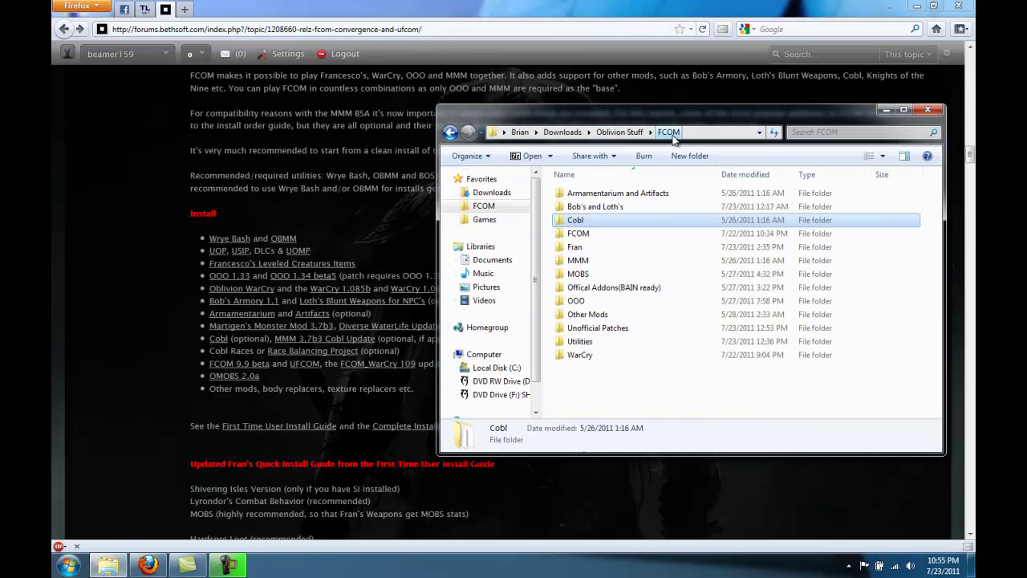
pyautogui.click(155, 336)
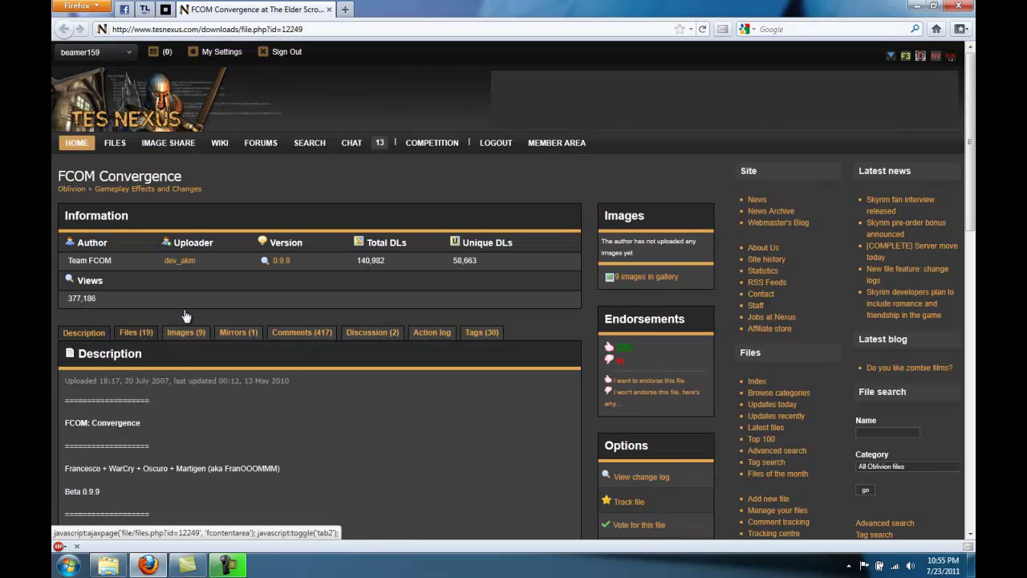
# - Compare the FCOM Convergence files on TES Nexus with the archives in the FCOM\FCOM folder
pyautogui.click(185, 316)
pyautogui.scroll(-5, 205, 297)
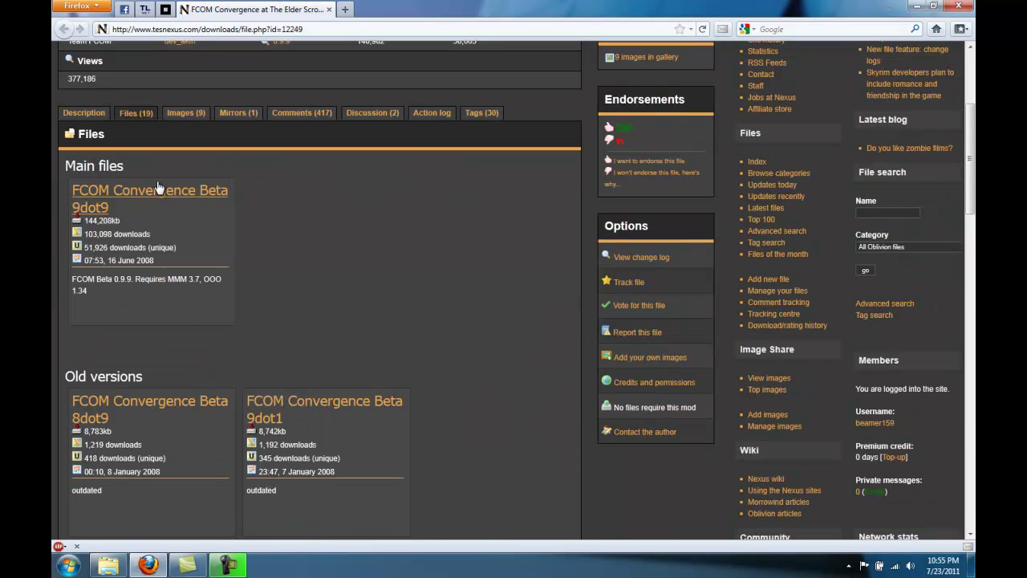
pyautogui.click(109, 566)
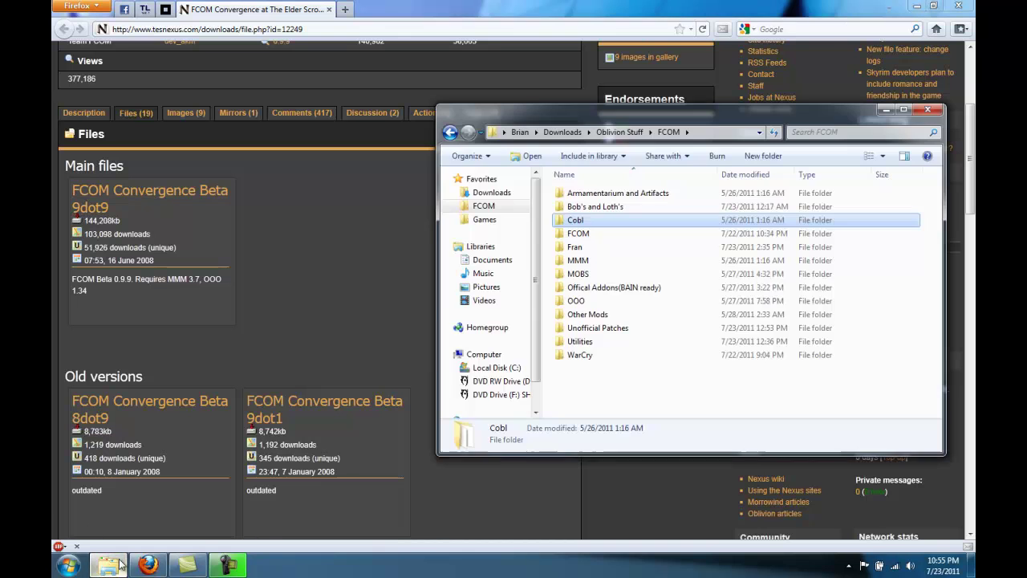
pyautogui.doubleClick(584, 233)
pyautogui.click(620, 206)
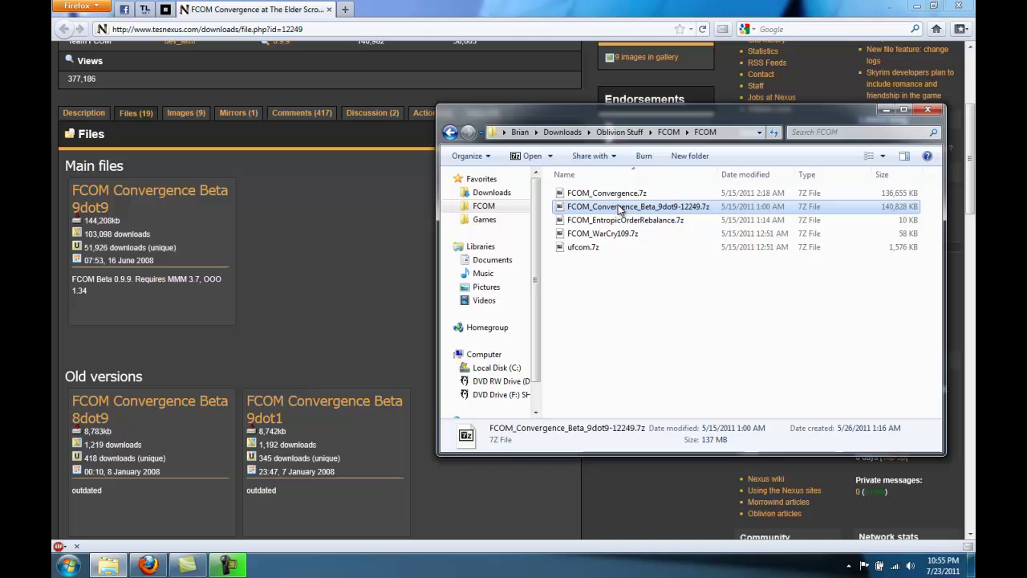
# - Confirm ufcom.7z is already in the FCOM folder and close its 4shared page
pyautogui.click(386, 241)
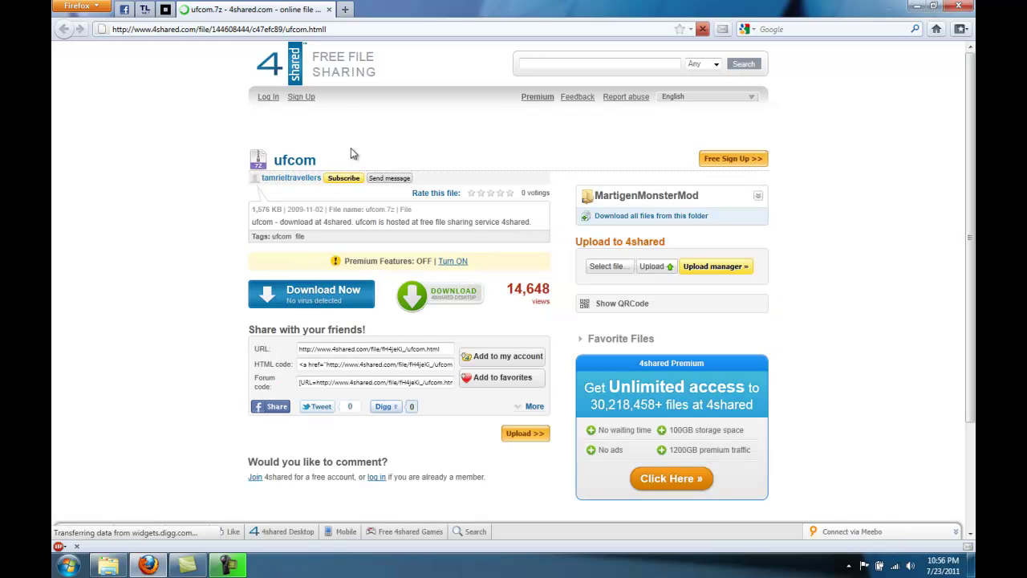
pyautogui.click(107, 565)
pyautogui.click(576, 249)
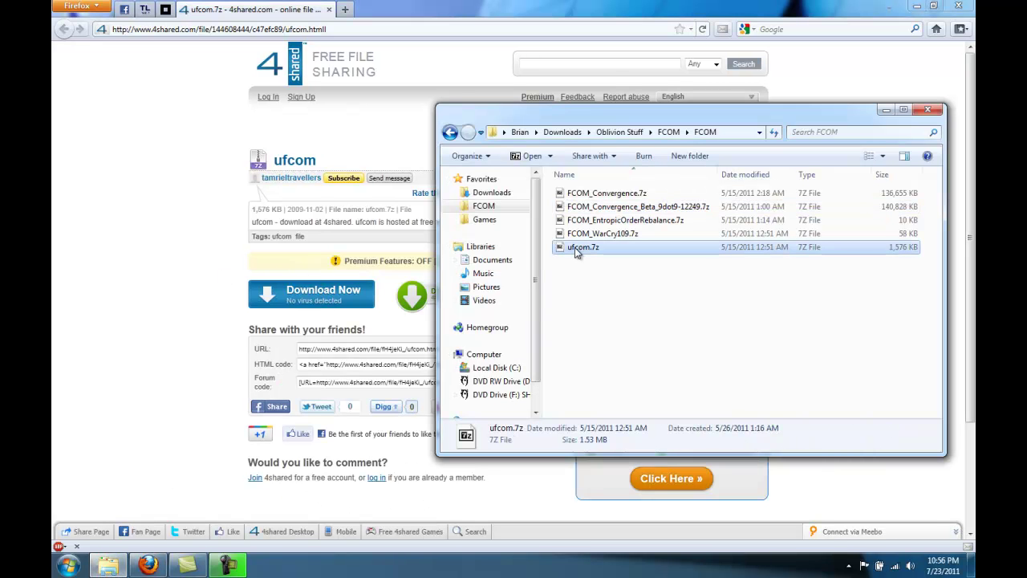
pyautogui.click(328, 9)
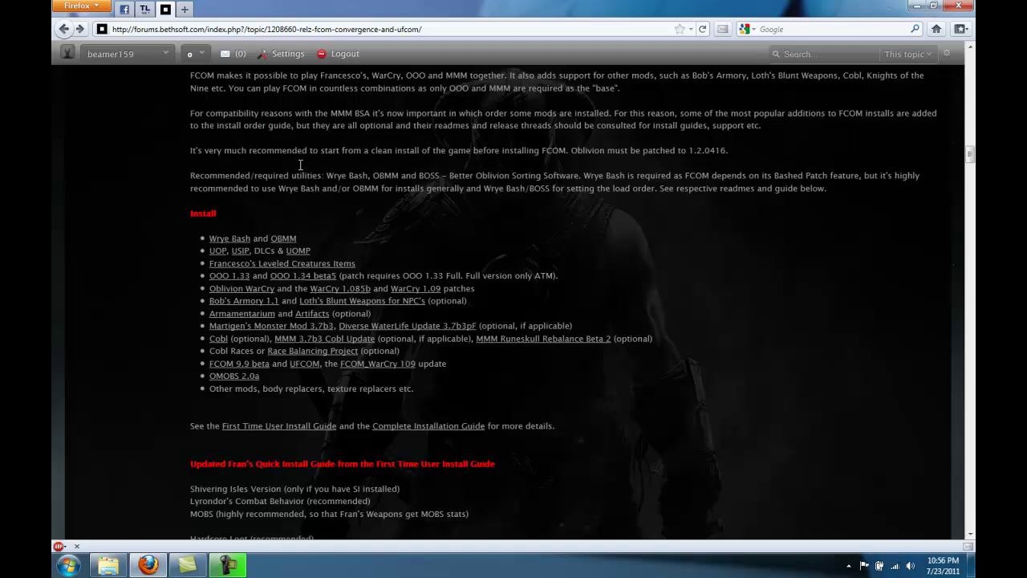
# - Confirm FCOM_WarCry109.7z is already downloaded and return to the FCOM forum topic
pyautogui.click(372, 367)
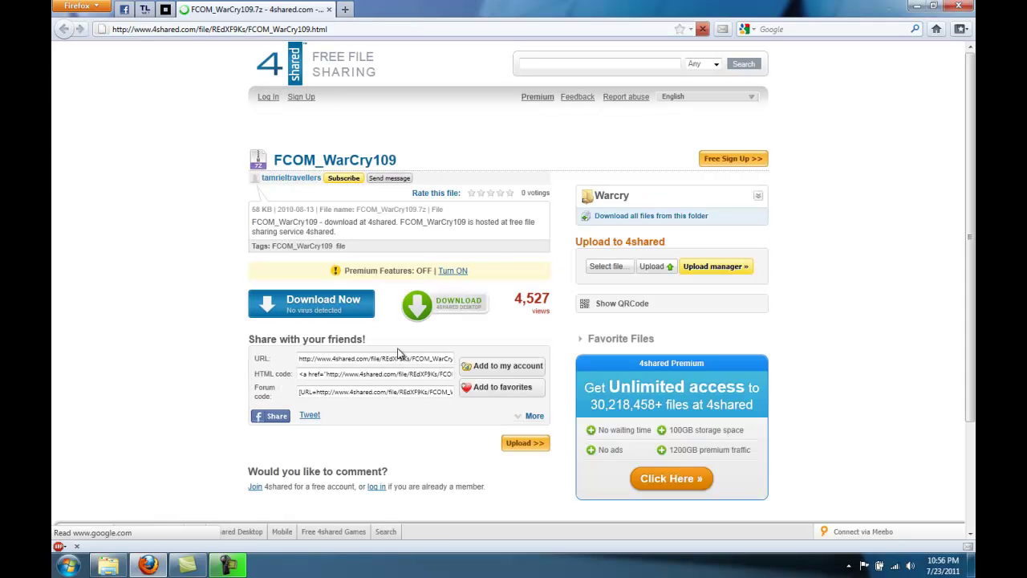
pyautogui.click(109, 566)
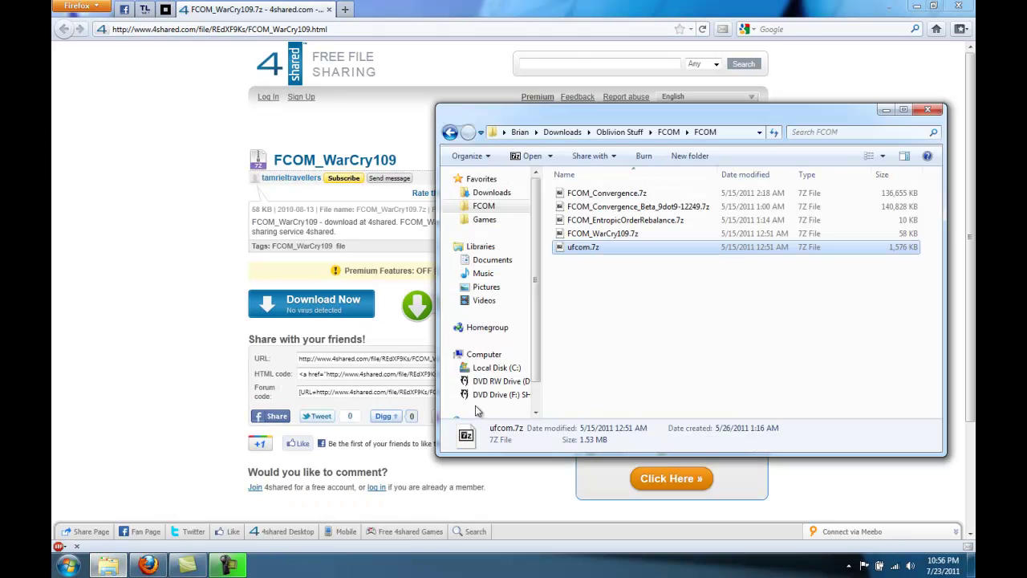
pyautogui.click(633, 232)
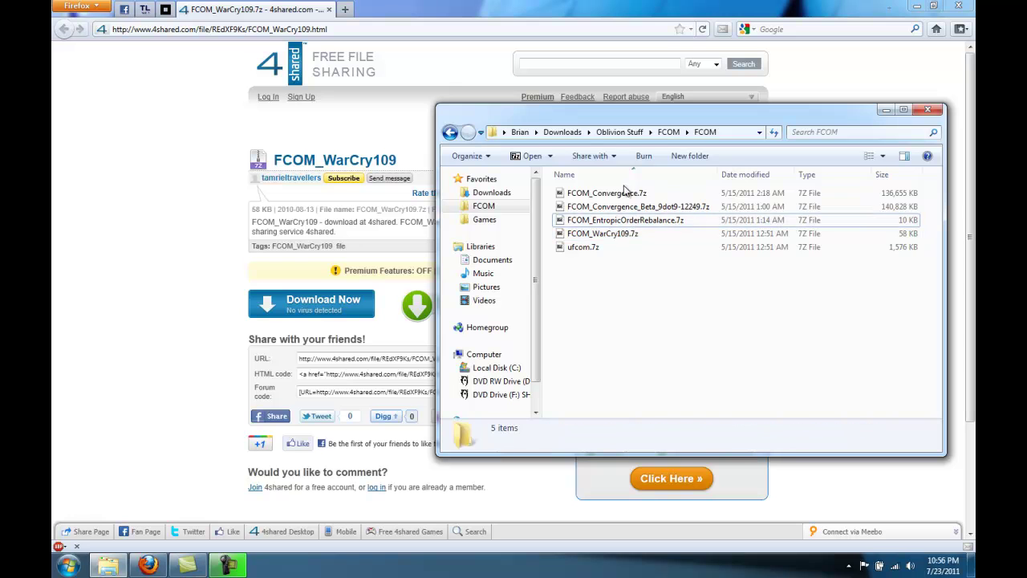
pyautogui.click(610, 193)
pyautogui.click(630, 220)
pyautogui.click(629, 194)
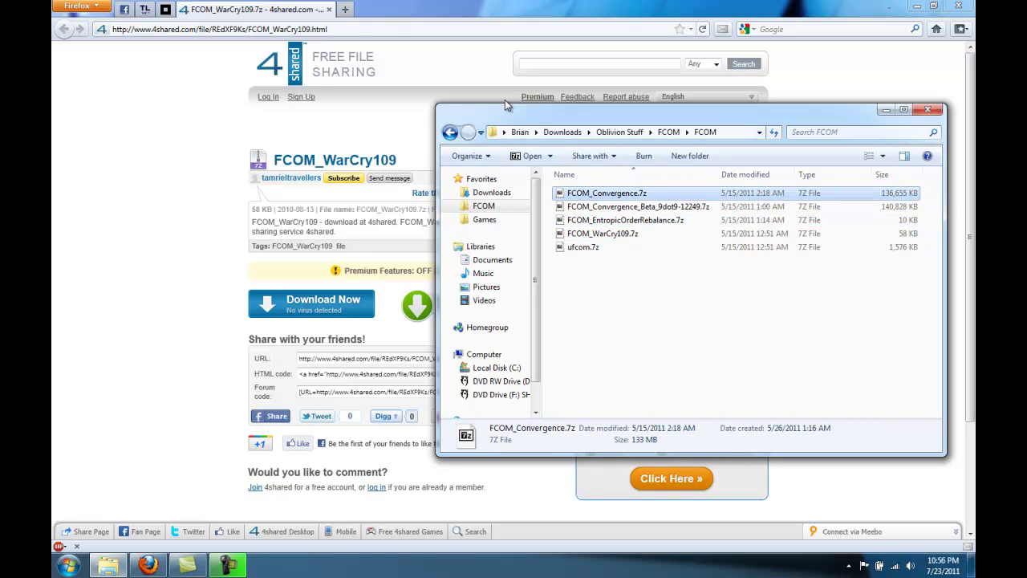
pyautogui.click(328, 9)
# - Read through the FCOM post's install guide, then show the FCOM\FCOM archives folder again
pyautogui.scroll(-10, 342, 132)
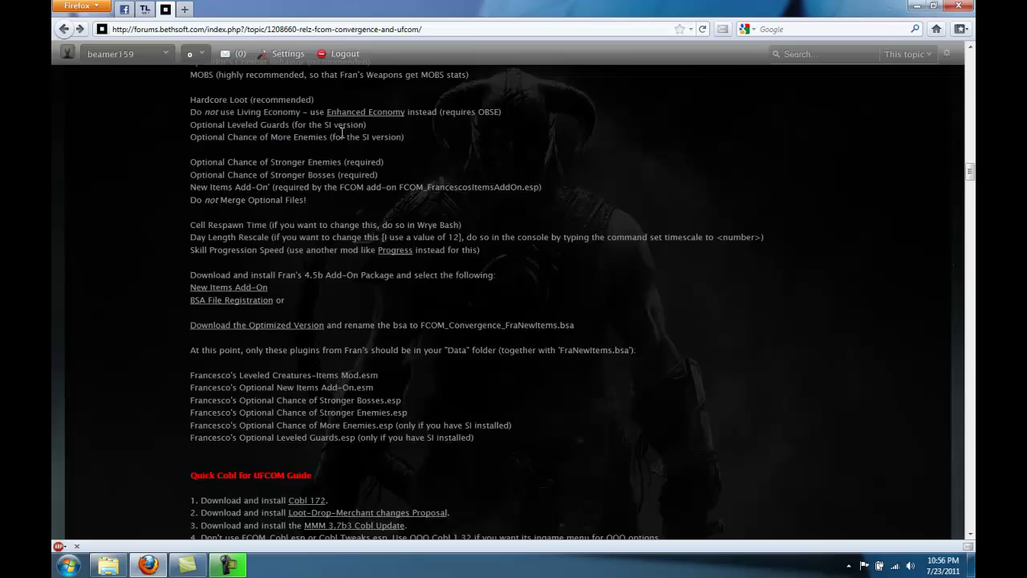
pyautogui.scroll(-20, 343, 132)
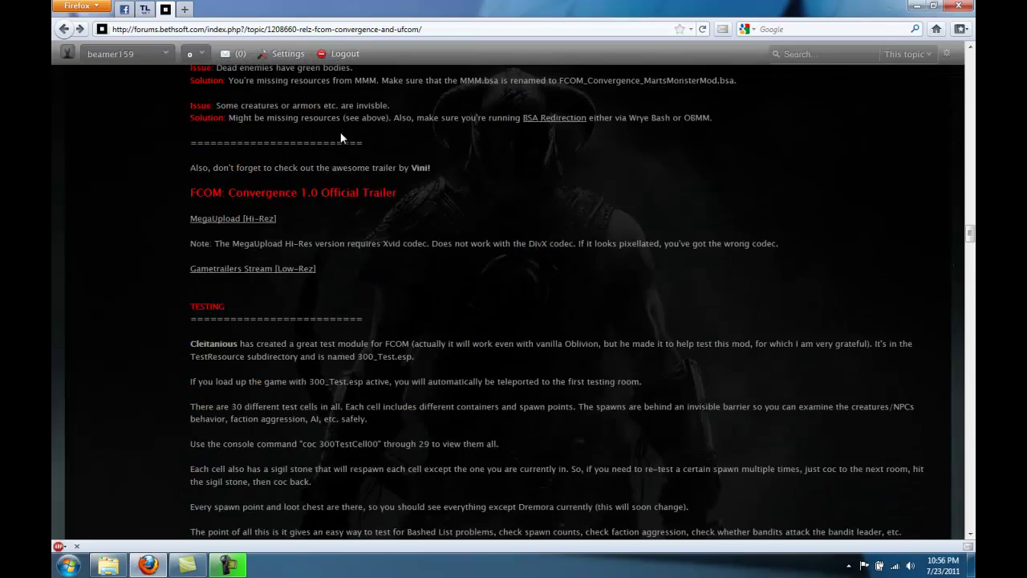
pyautogui.scroll(-20, 340, 138)
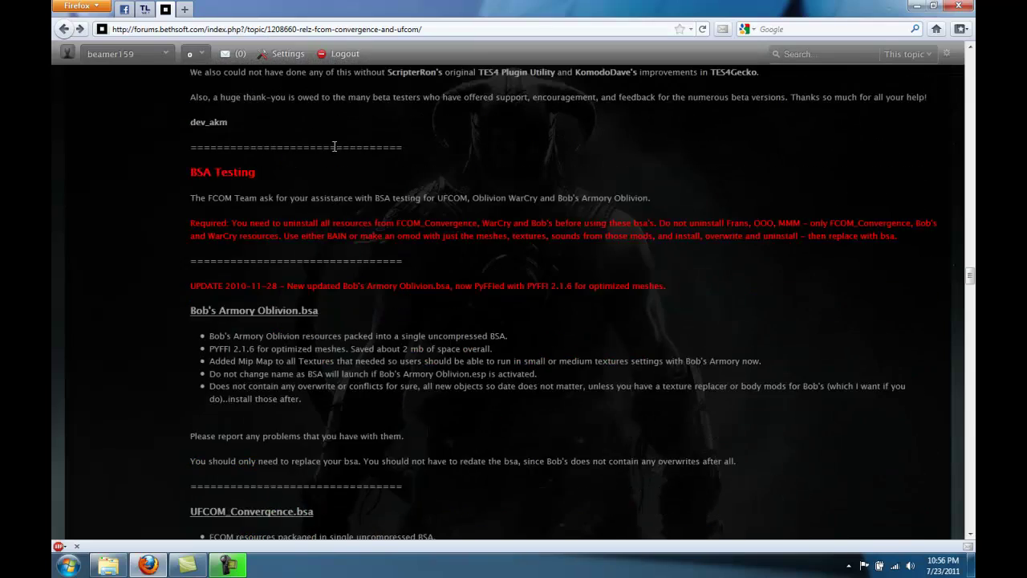
pyautogui.scroll(-13, 334, 147)
pyautogui.scroll(7, 294, 230)
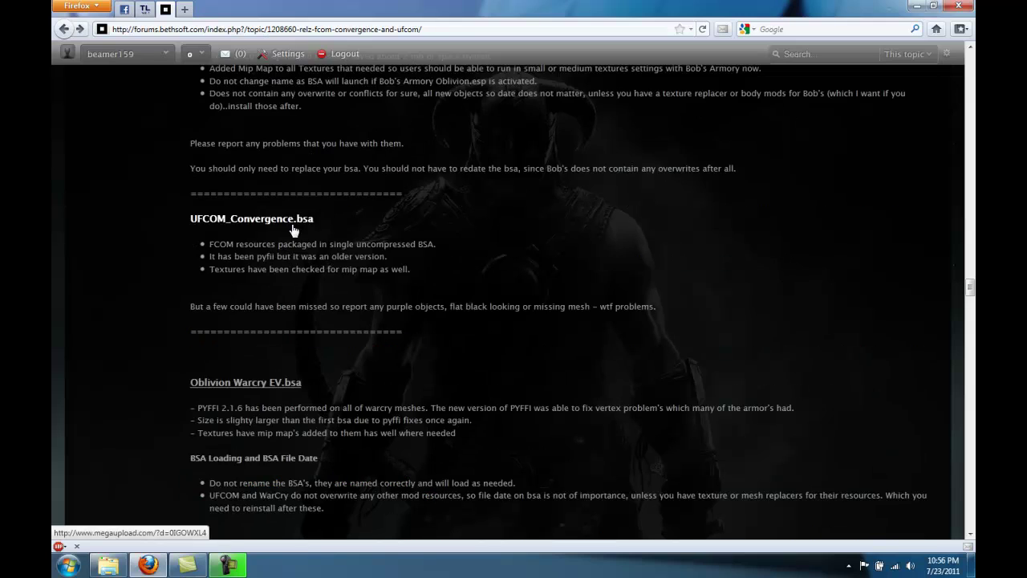
pyautogui.scroll(8, 249, 246)
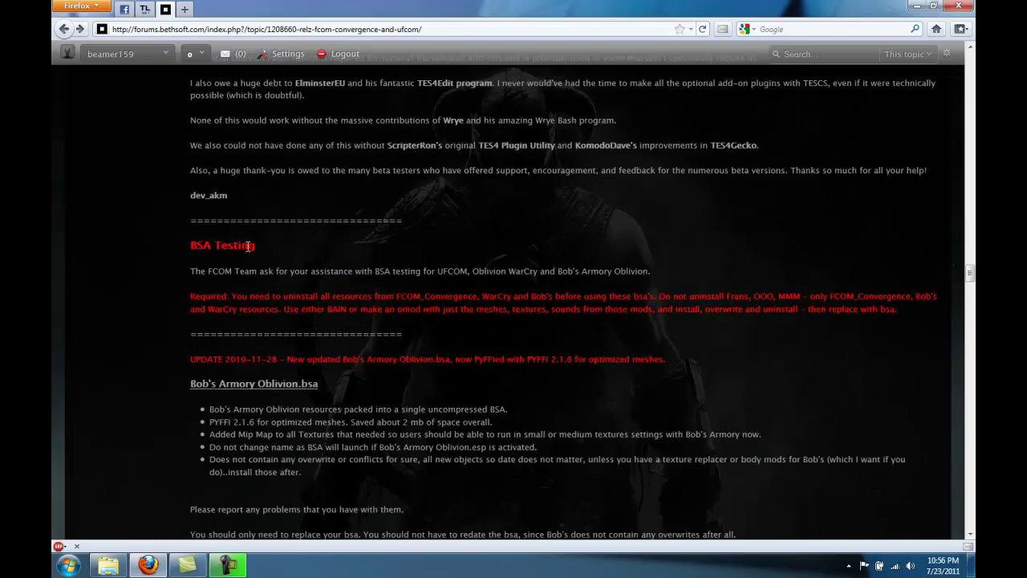
pyautogui.scroll(20, 247, 246)
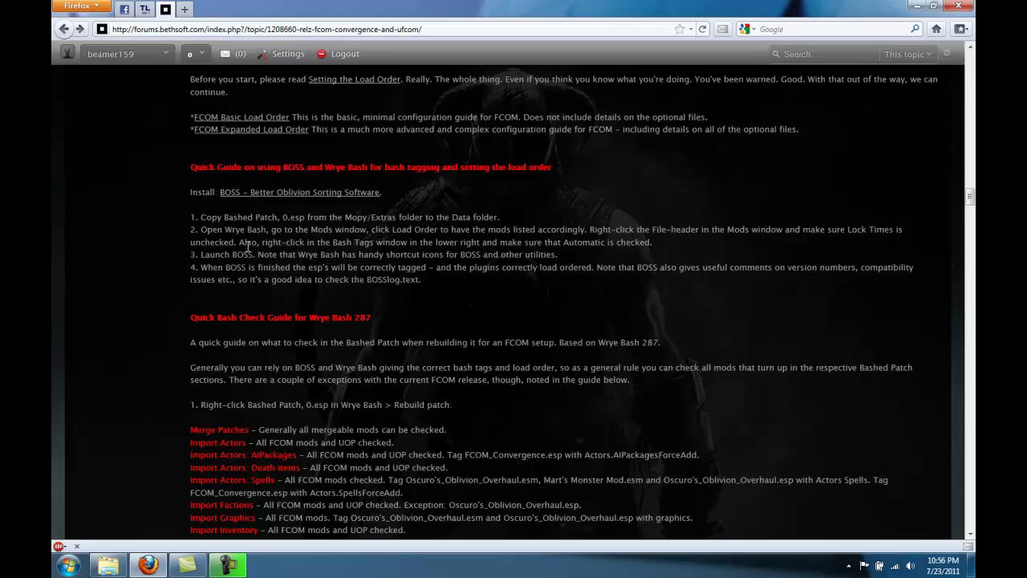
pyautogui.scroll(10, 248, 245)
pyautogui.scroll(3, 249, 255)
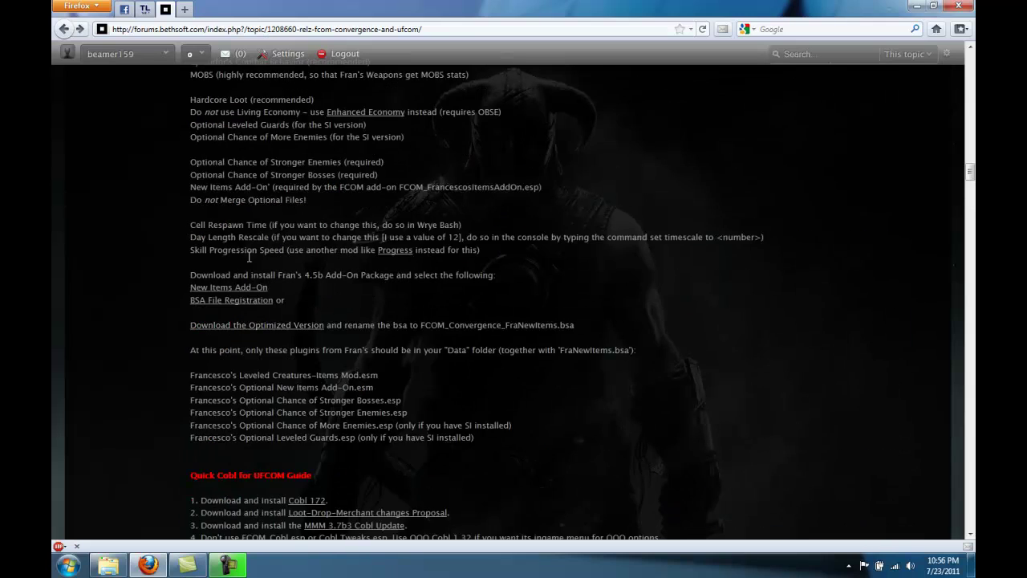
pyautogui.scroll(10, 268, 287)
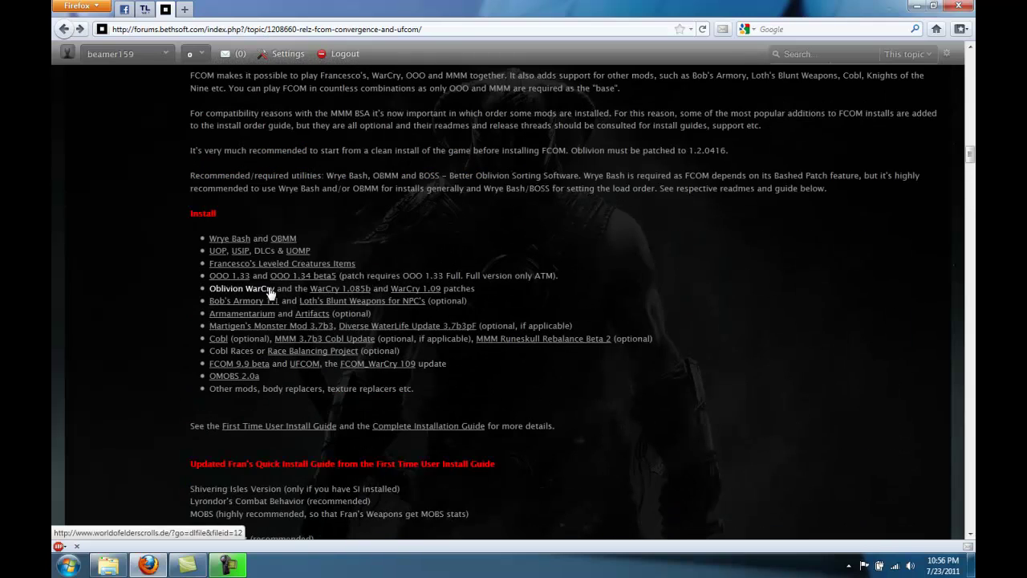
pyautogui.scroll(3, 271, 294)
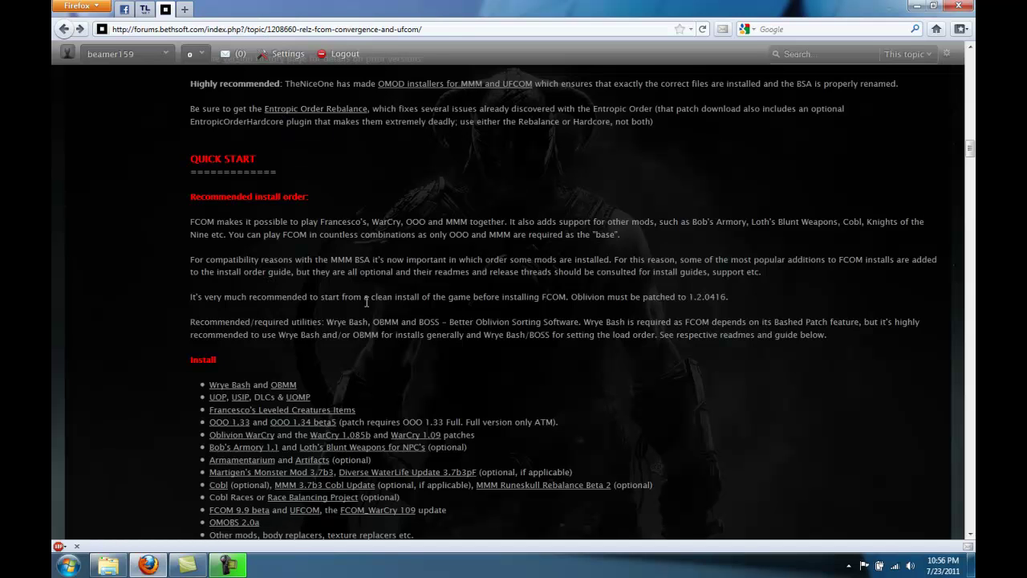
pyautogui.scroll(2, 366, 301)
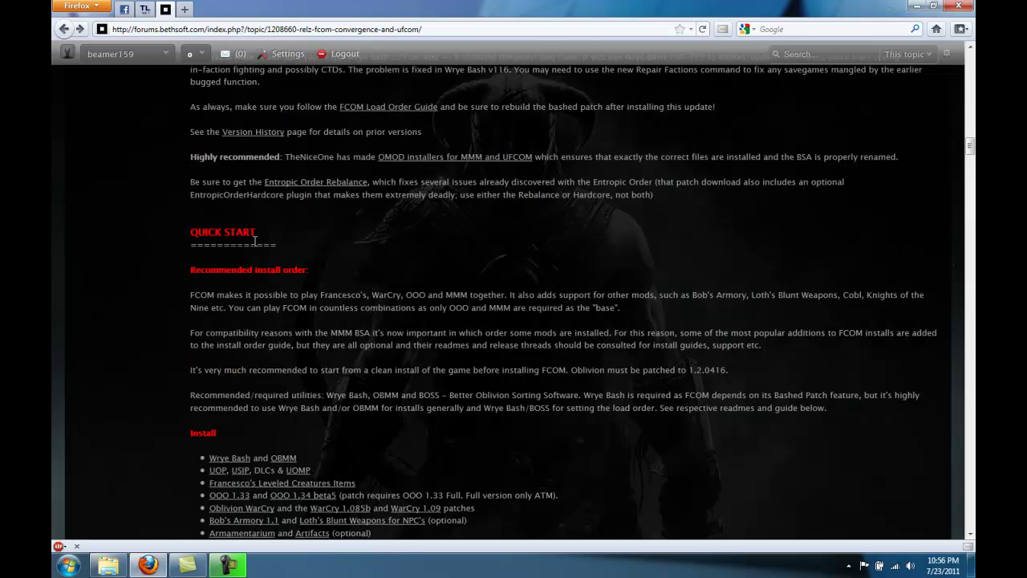
pyautogui.scroll(-6, 323, 297)
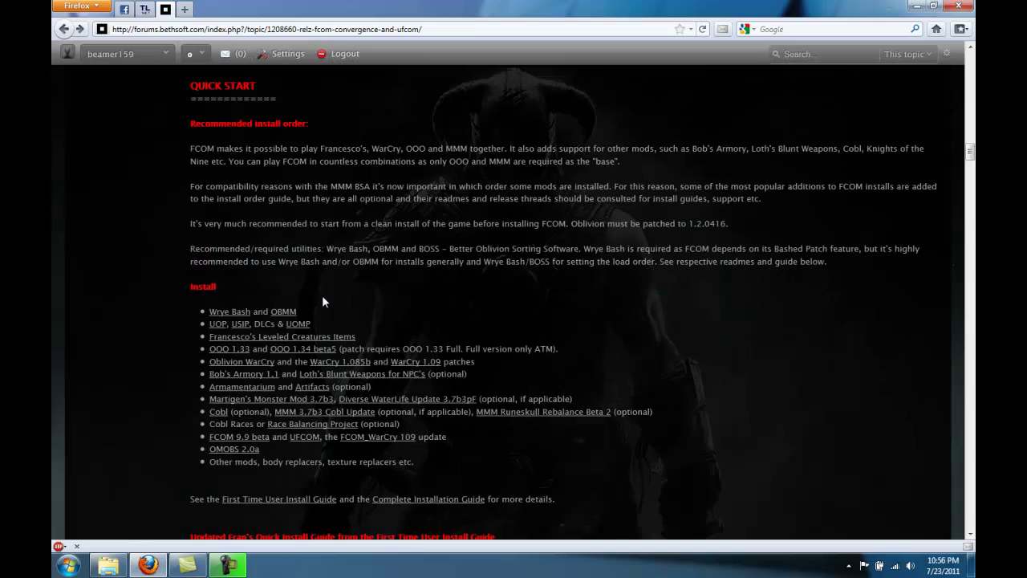
pyautogui.click(107, 565)
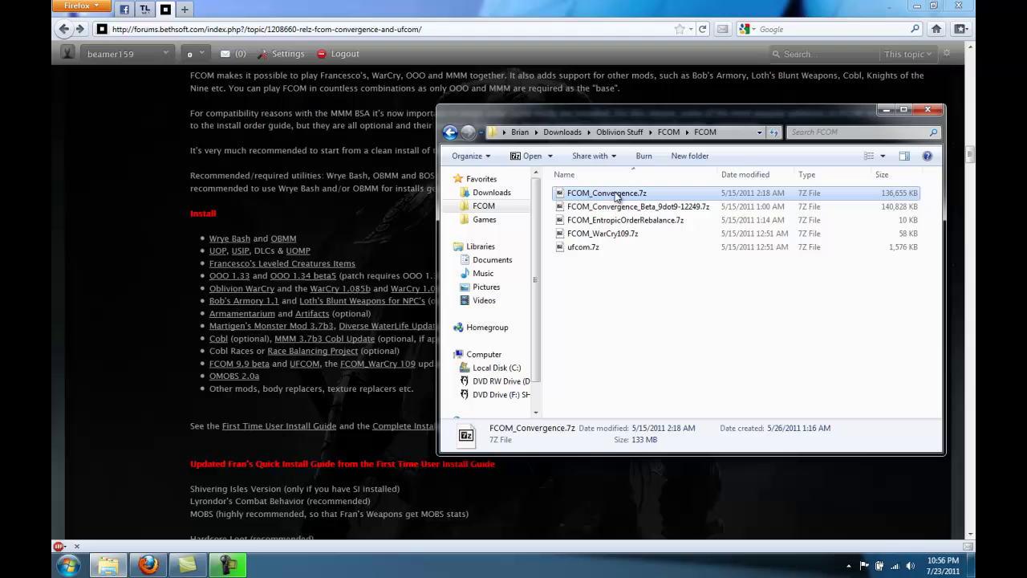
# - Browse from Downloads into Oblivion Stuff\FCOM and select the MOBS subfolder
pyautogui.click(620, 133)
pyautogui.click(564, 133)
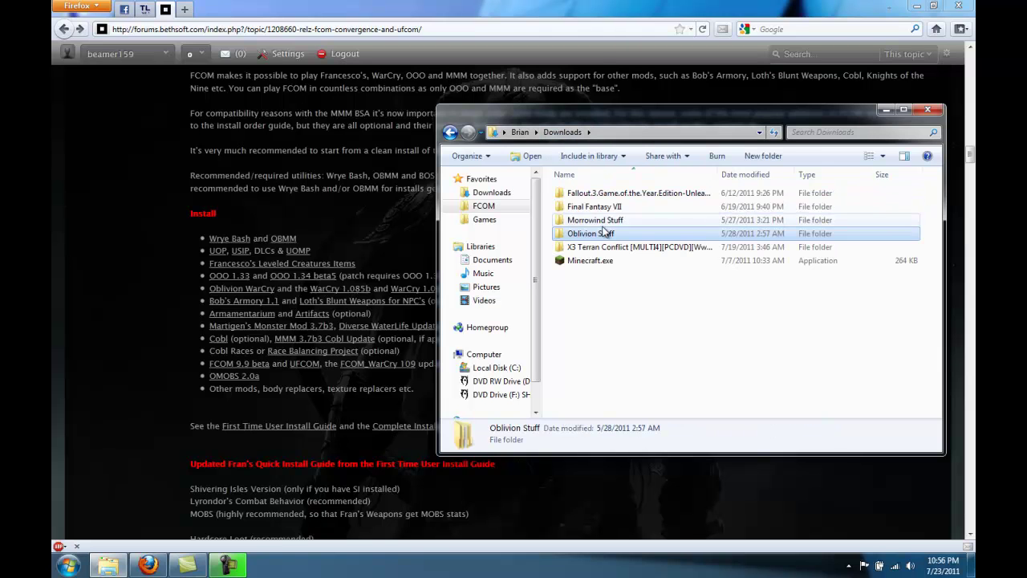
pyautogui.doubleClick(606, 233)
pyautogui.doubleClick(605, 199)
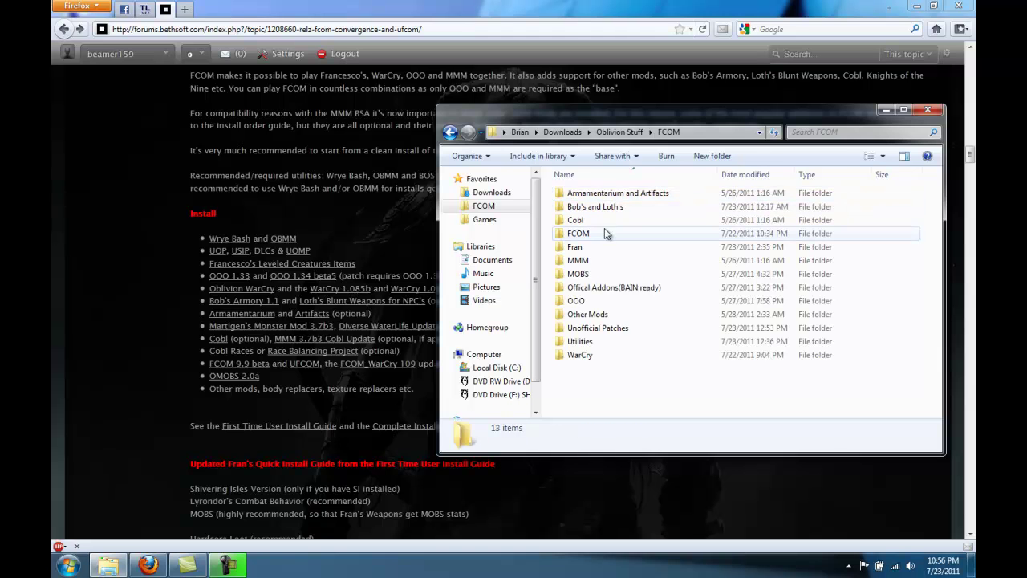
pyautogui.click(562, 275)
# - Review the OMOBS 2.0a download files on Nexus, then close that page
pyautogui.click(178, 343)
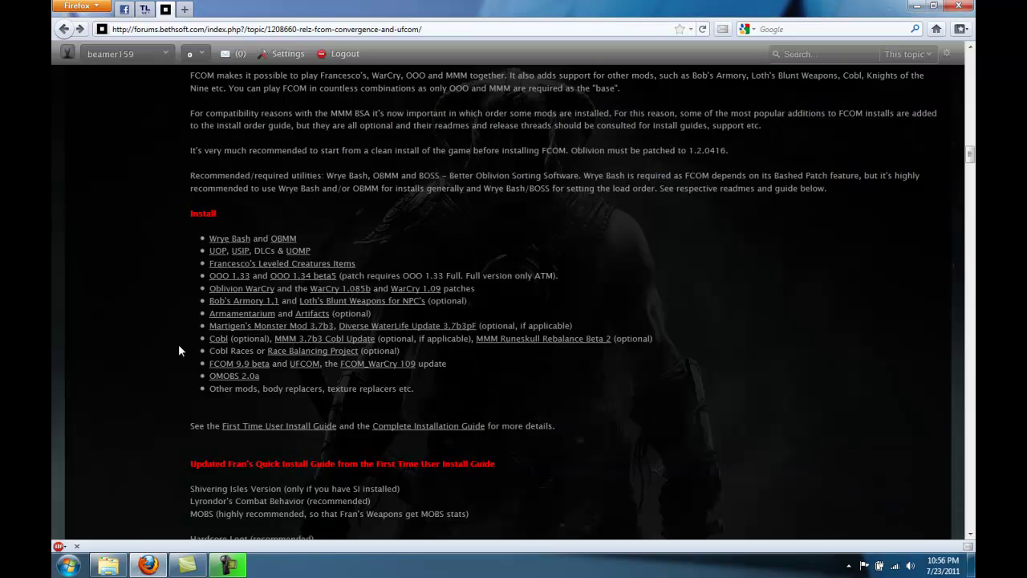
pyautogui.click(233, 375)
pyautogui.scroll(-3, 309, 207)
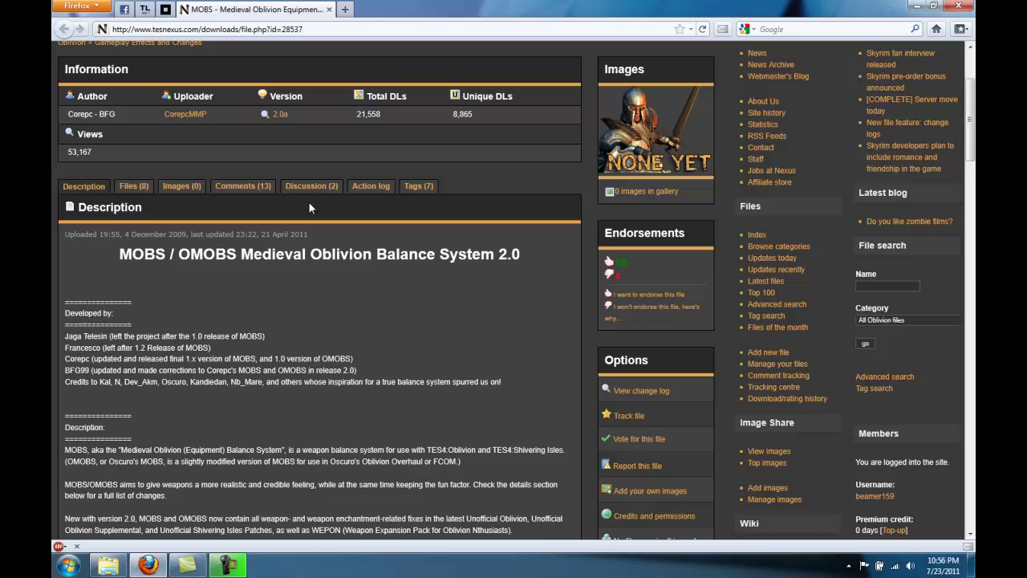
pyautogui.click(133, 185)
pyautogui.scroll(-2, 160, 225)
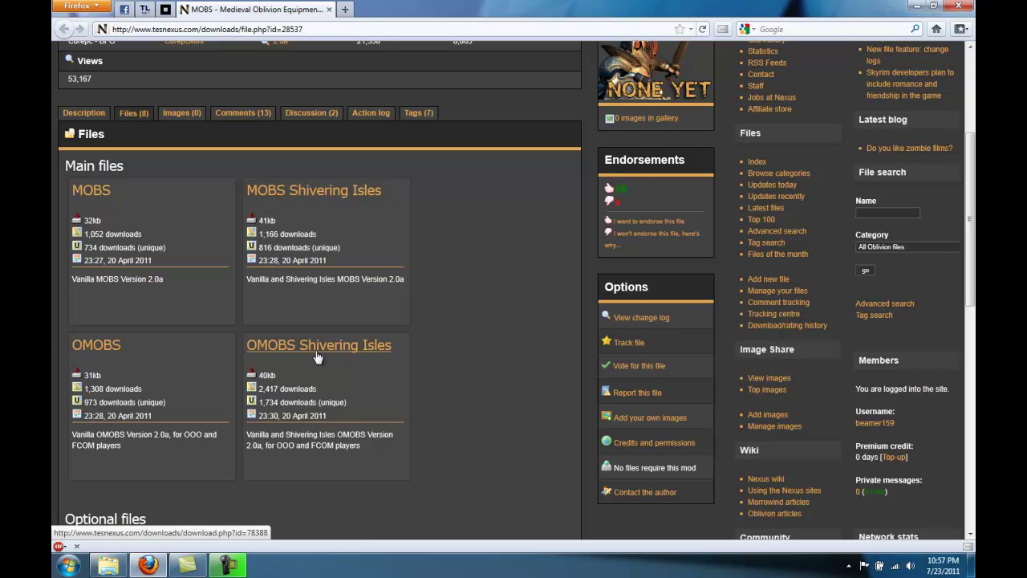
pyautogui.click(328, 10)
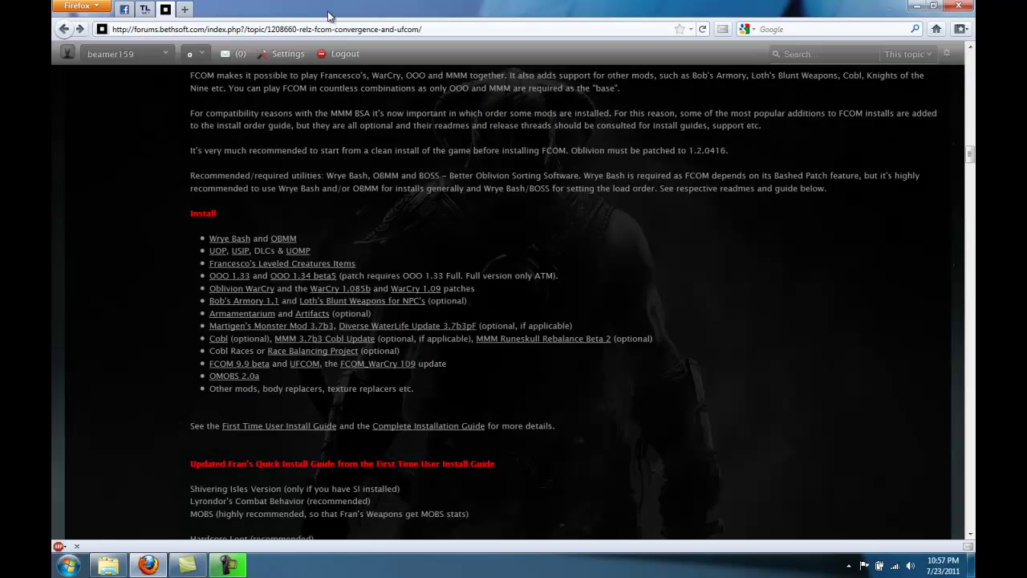
# - Review the Updated Official DLC MOBS download files, then close that page
pyautogui.scroll(-8, 333, 222)
pyautogui.scroll(-5, 333, 222)
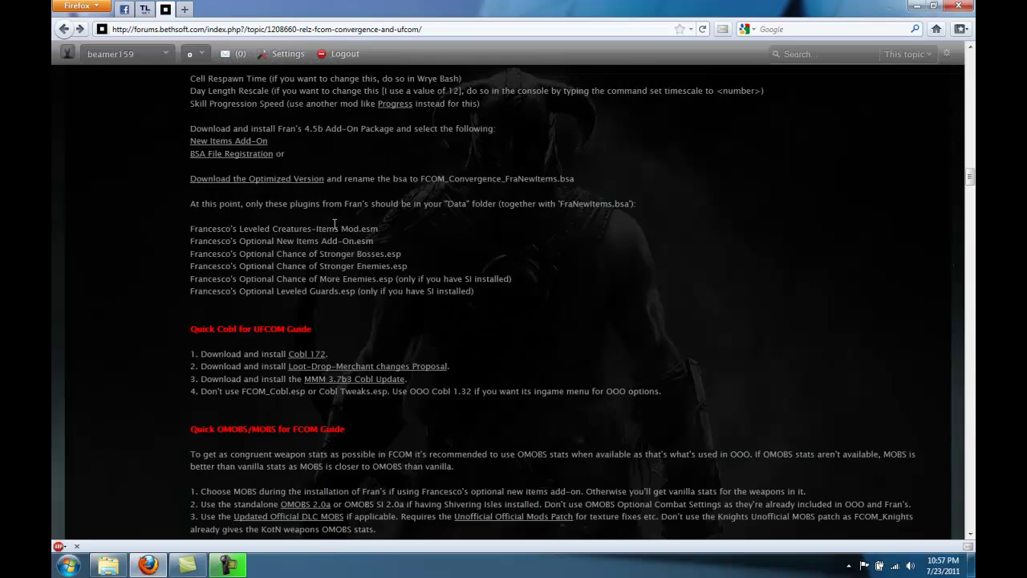
pyautogui.scroll(-5, 334, 224)
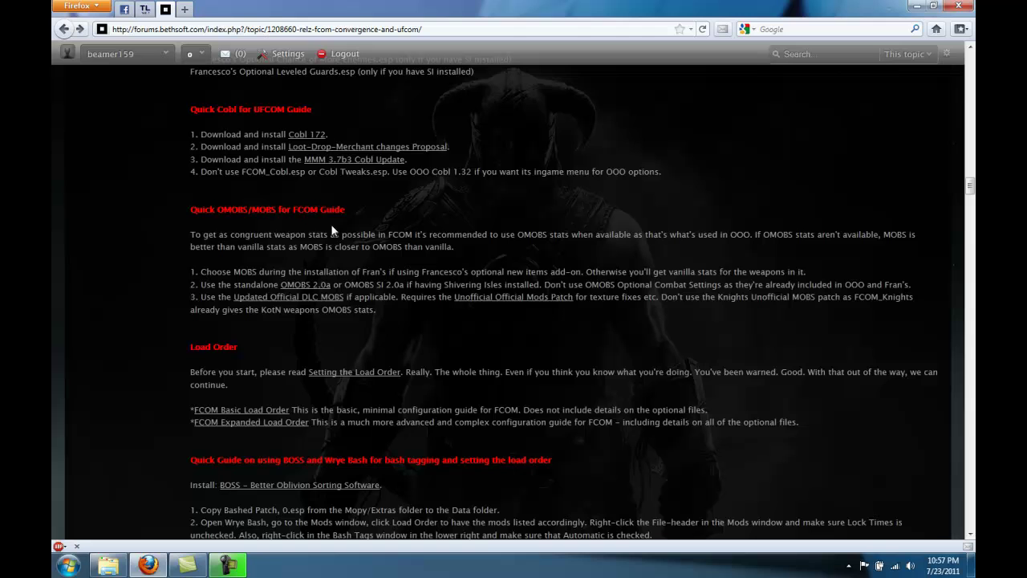
pyautogui.click(327, 300)
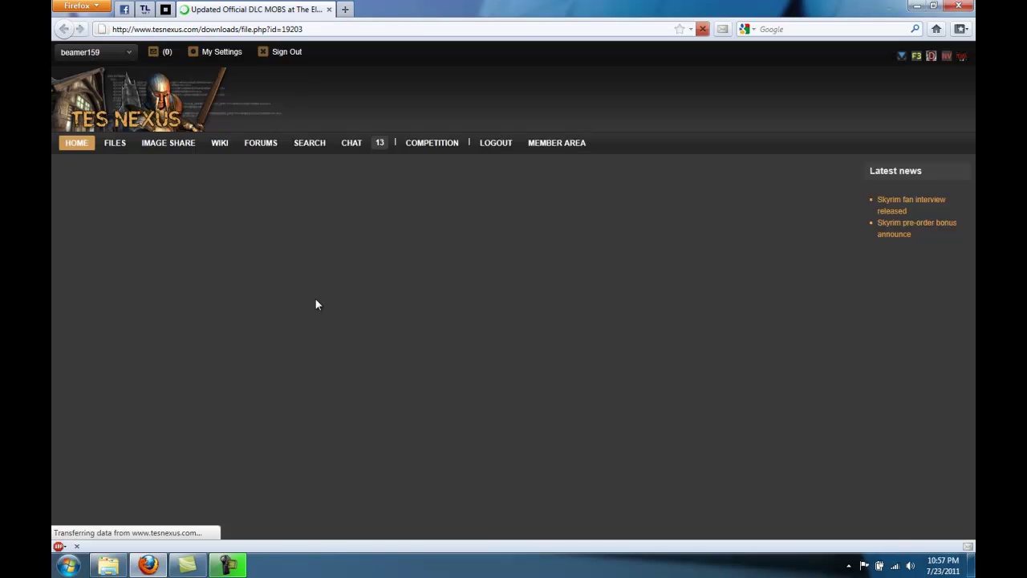
pyautogui.click(148, 331)
pyautogui.scroll(-3, 152, 288)
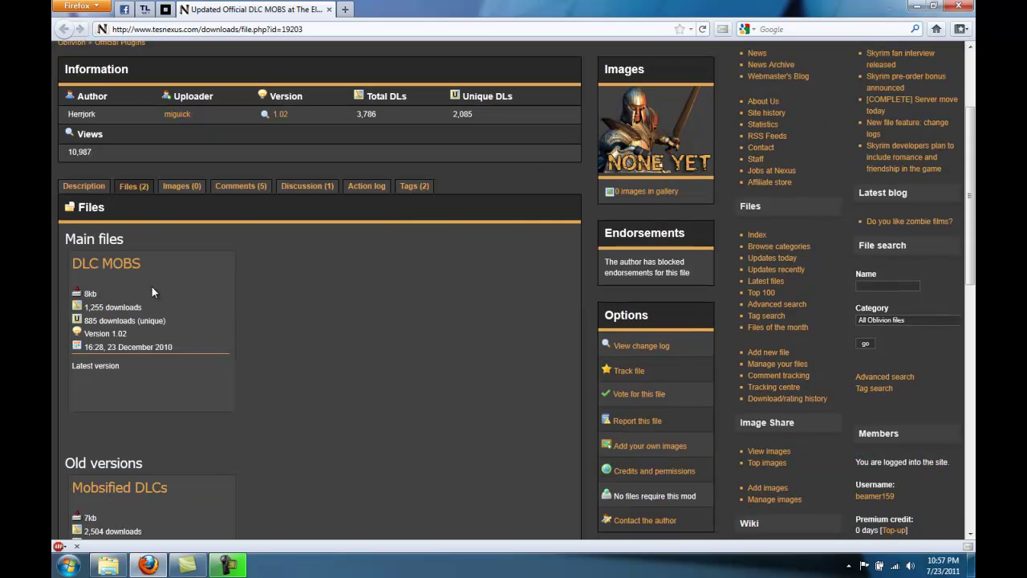
pyautogui.click(329, 10)
# - Confirm DLC_MOBS-19203-1-02.zip and OMOBS_Shivering_Isles-28537.7z are in MOBS, then return to the thread's Install list
pyautogui.hotkey('alt', 'Tab')
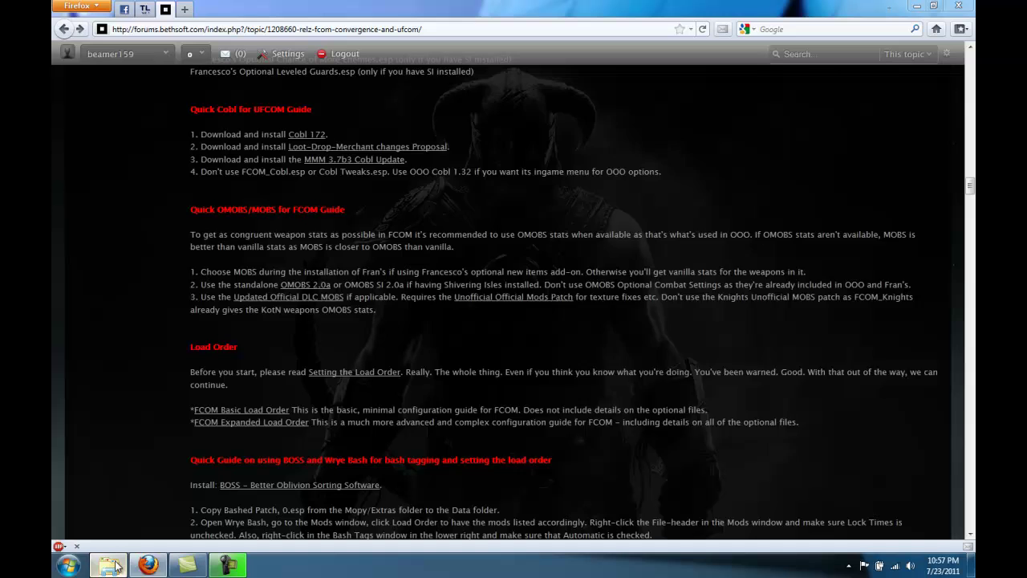
pyautogui.doubleClick(594, 274)
pyautogui.click(597, 194)
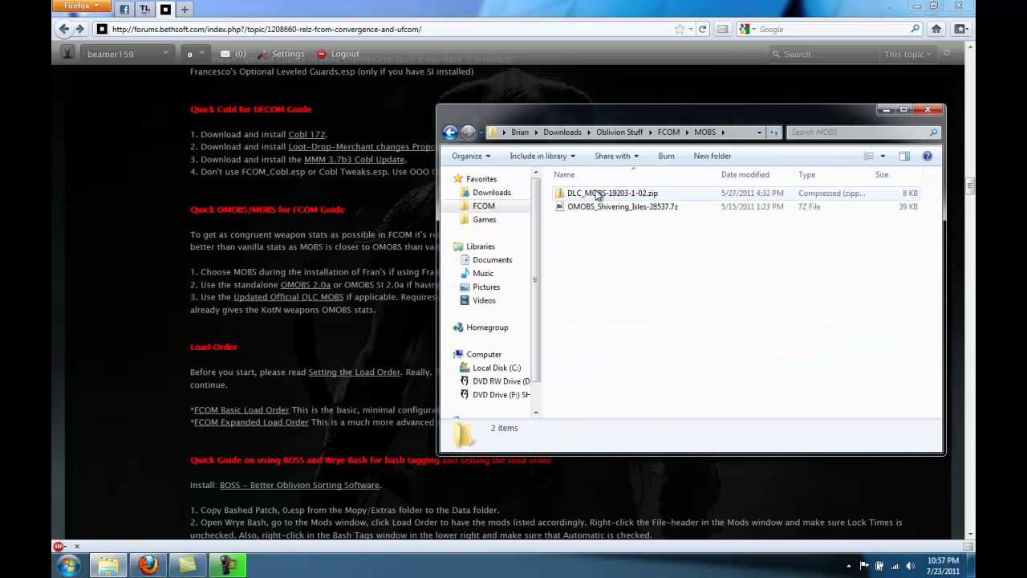
pyautogui.click(600, 206)
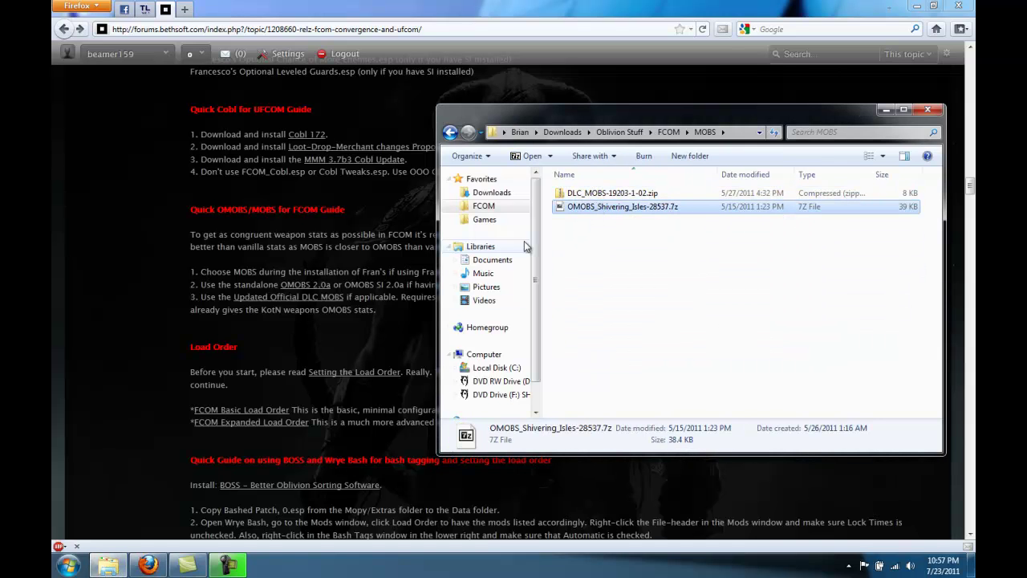
pyautogui.click(128, 347)
pyautogui.scroll(10, 128, 348)
pyautogui.scroll(6, 128, 347)
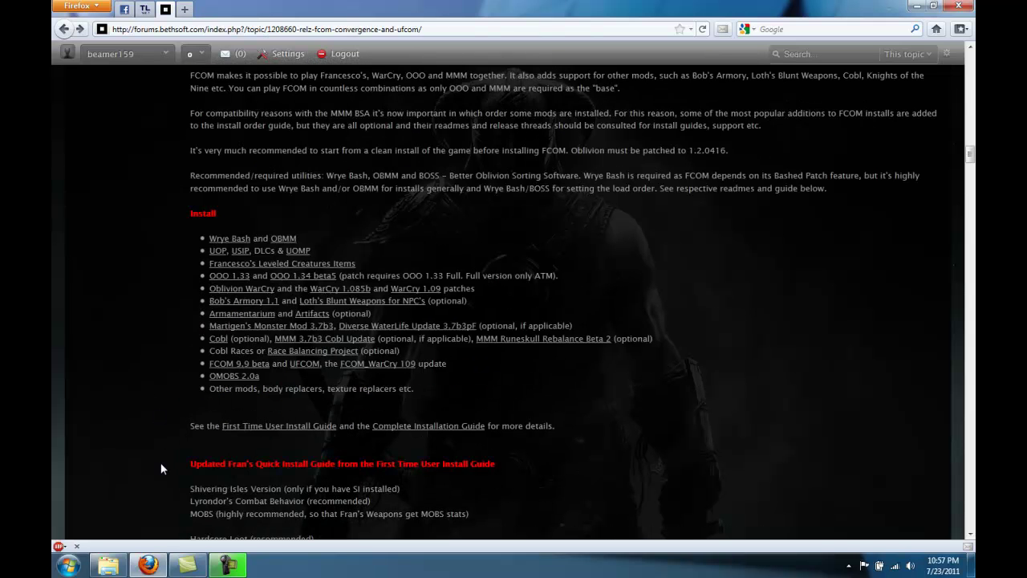
# - Run Oblivion - Orrery.exe from the Offical Addons(exe) folder
pyautogui.click(227, 565)
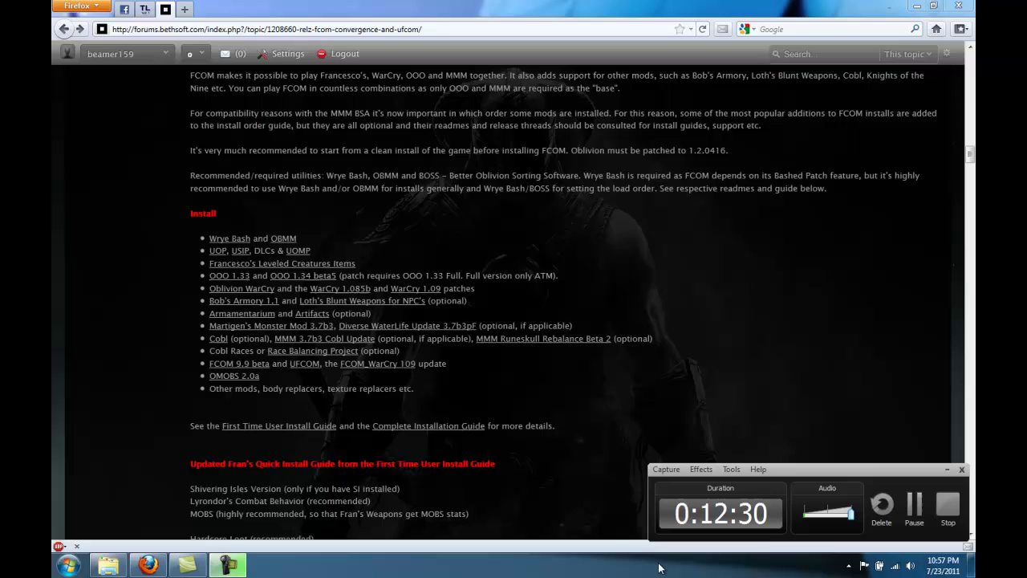
pyautogui.click(906, 505)
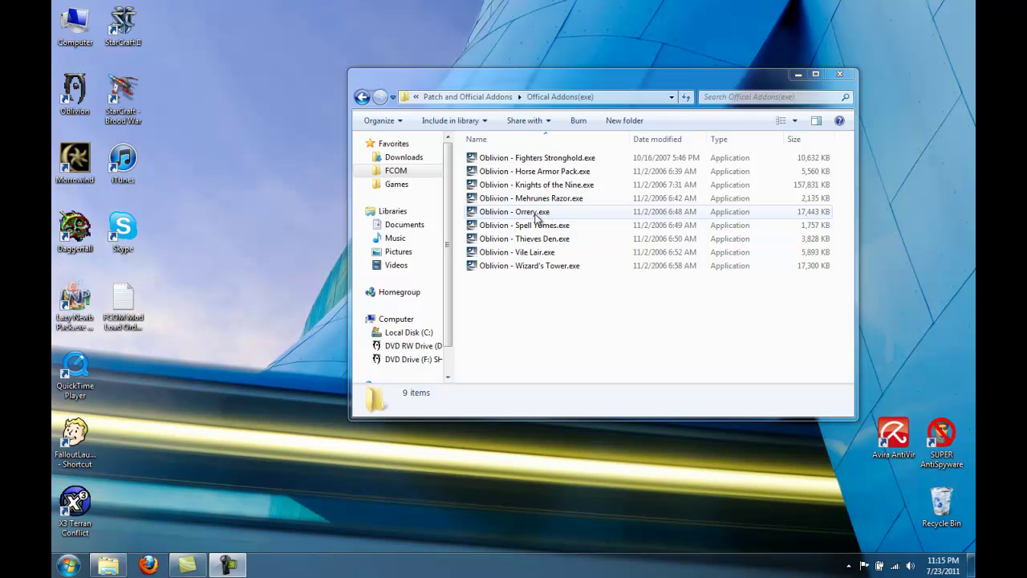
pyautogui.doubleClick(535, 212)
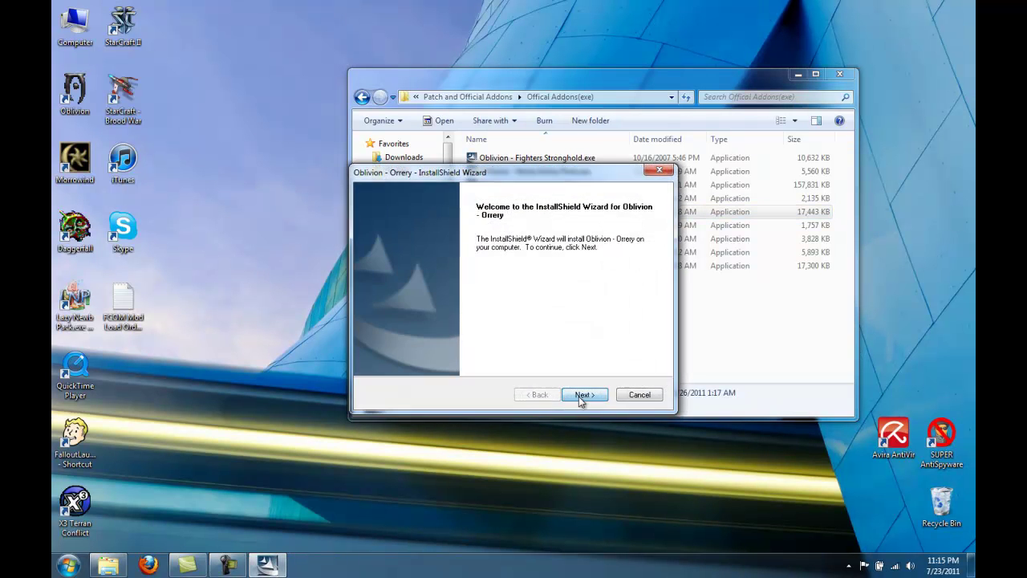
# - Accept the Orrery license and start the installation
pyautogui.click(581, 395)
pyautogui.click(426, 347)
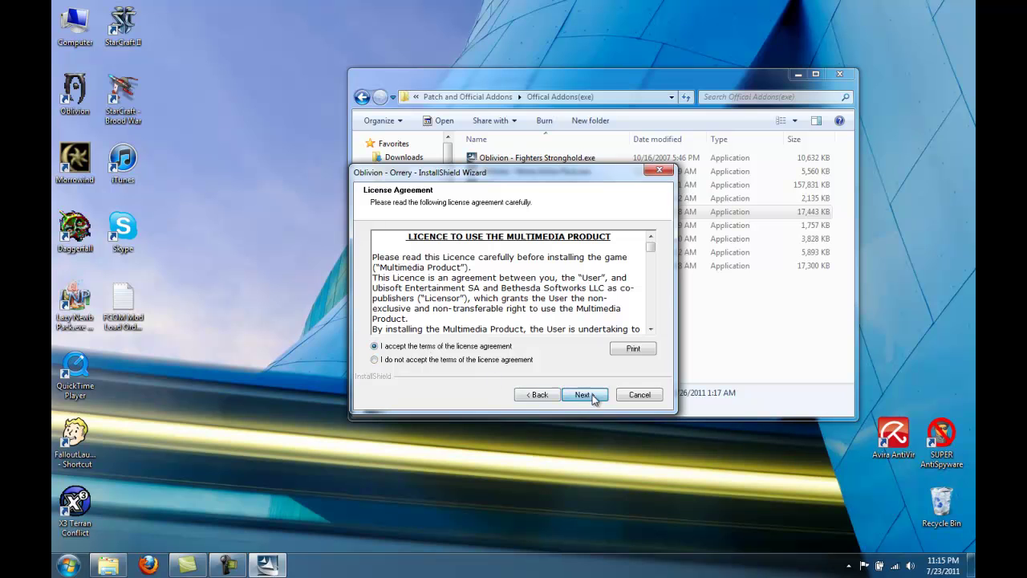
pyautogui.click(592, 395)
pyautogui.click(592, 394)
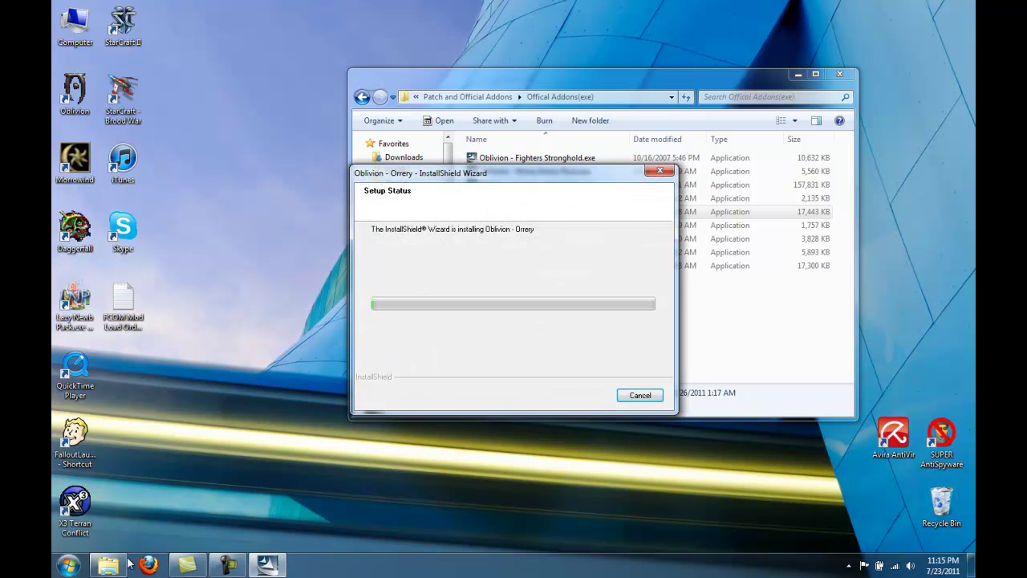
# - Browse Explorer to C:\Games\Oblivion\Data and finish the Orrery installer
pyautogui.click(120, 566)
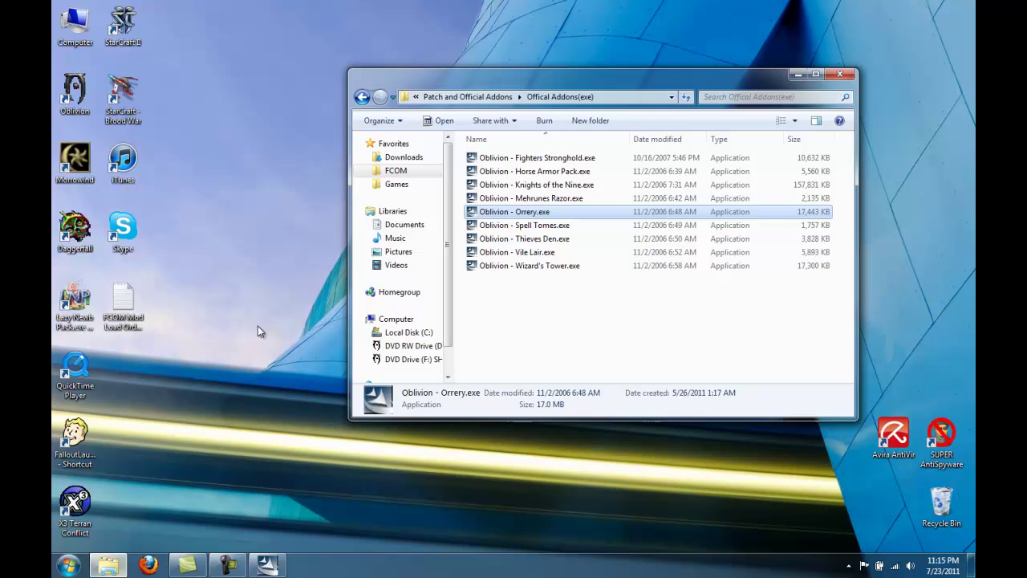
pyautogui.click(409, 186)
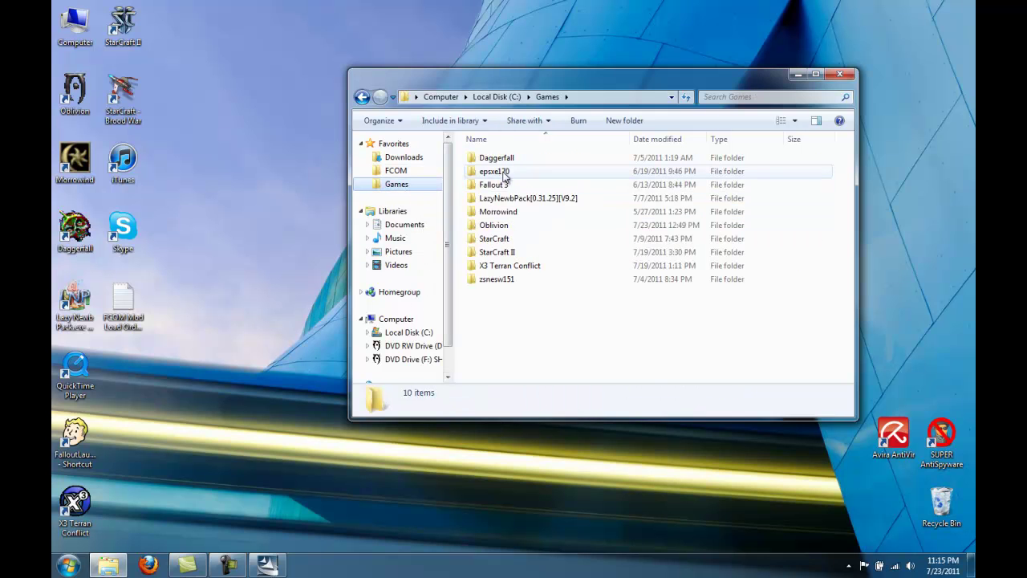
pyautogui.doubleClick(511, 226)
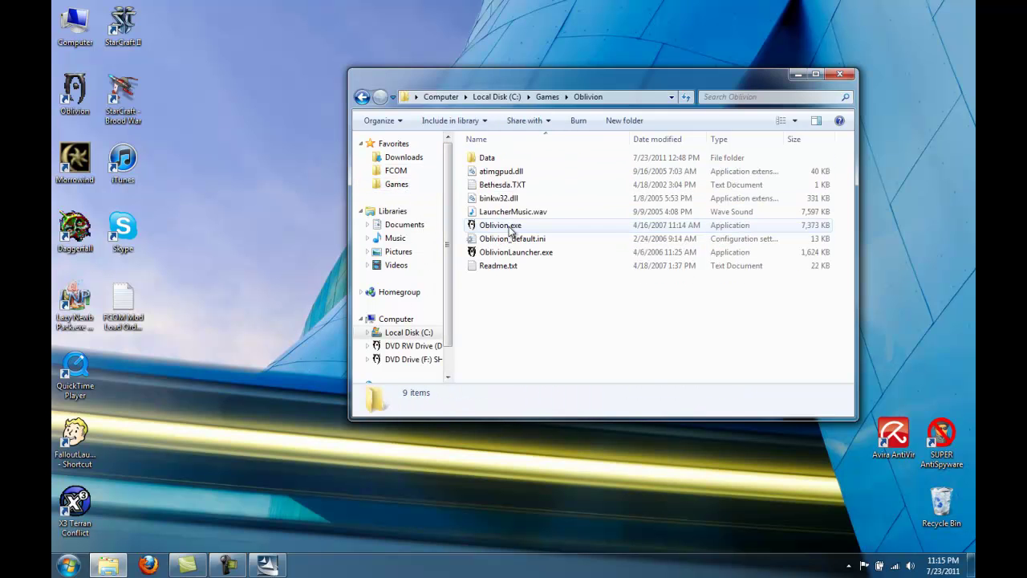
pyautogui.doubleClick(514, 159)
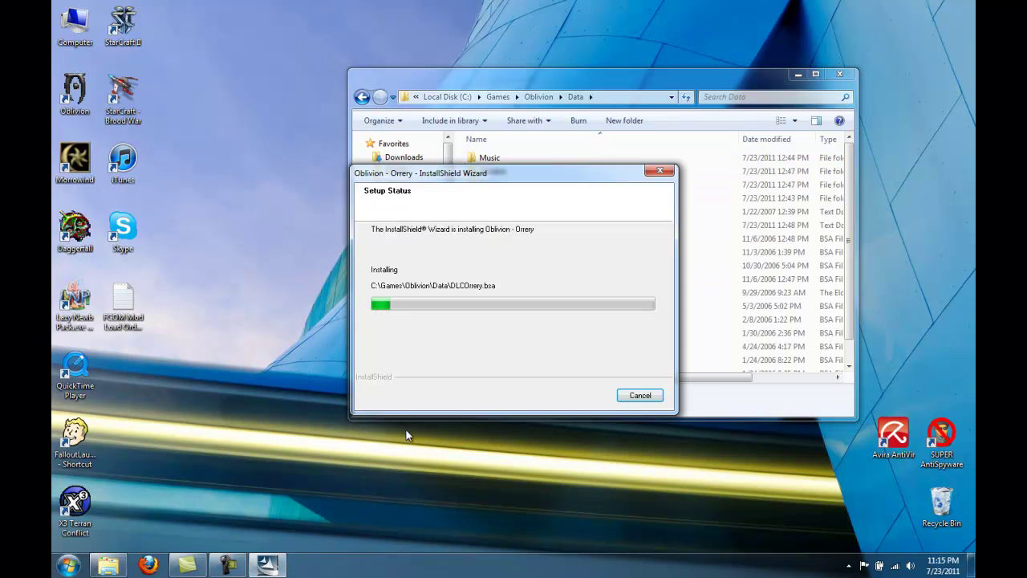
pyautogui.click(586, 395)
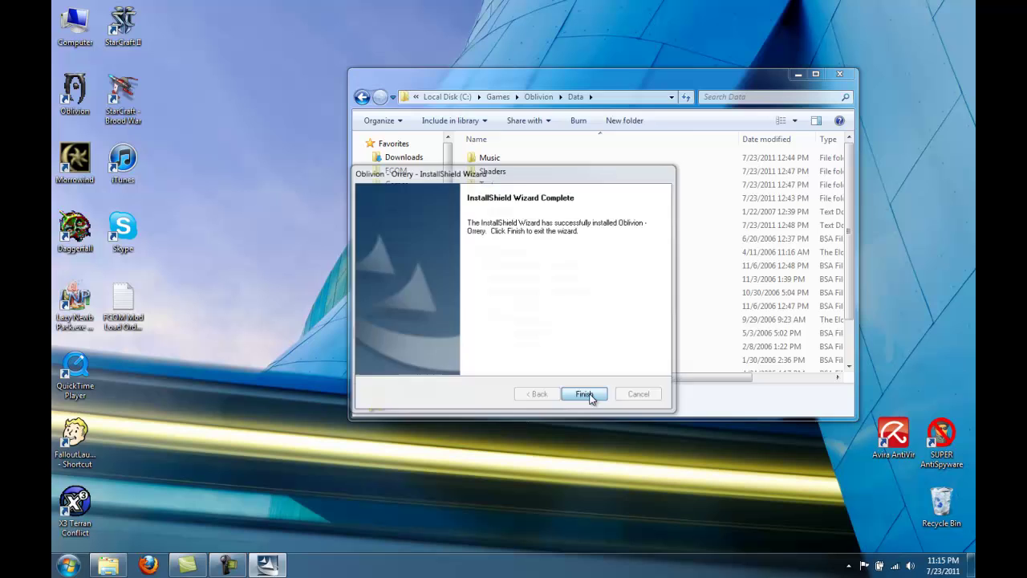
# - Select DLCOrrery.bsa and DLCOrrery.esp in the Oblivion Data folder
pyautogui.scroll(-1, 582, 271)
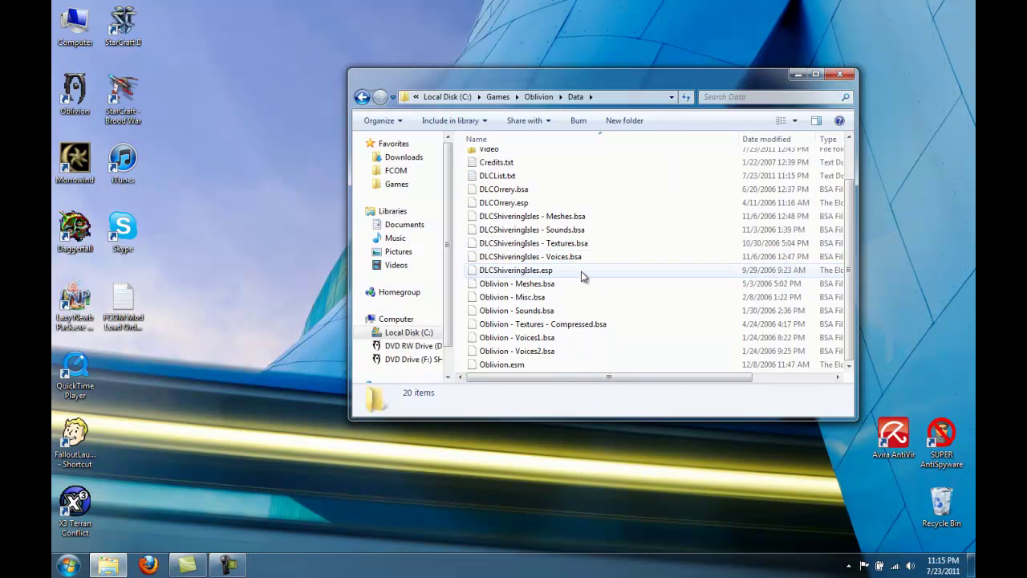
pyautogui.scroll(1, 569, 316)
pyautogui.scroll(-1, 568, 318)
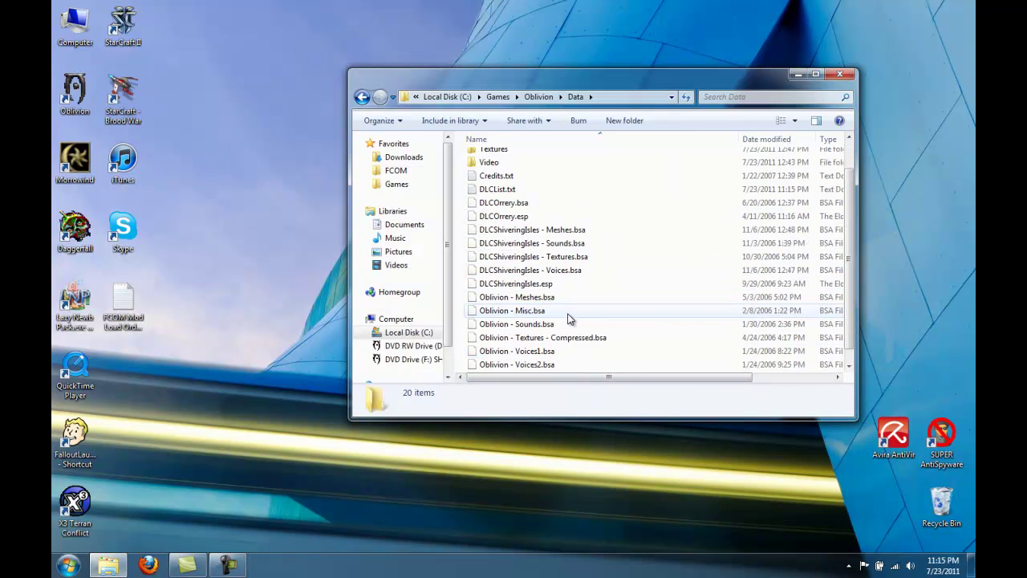
pyautogui.scroll(-1, 555, 218)
pyautogui.scroll(1, 560, 209)
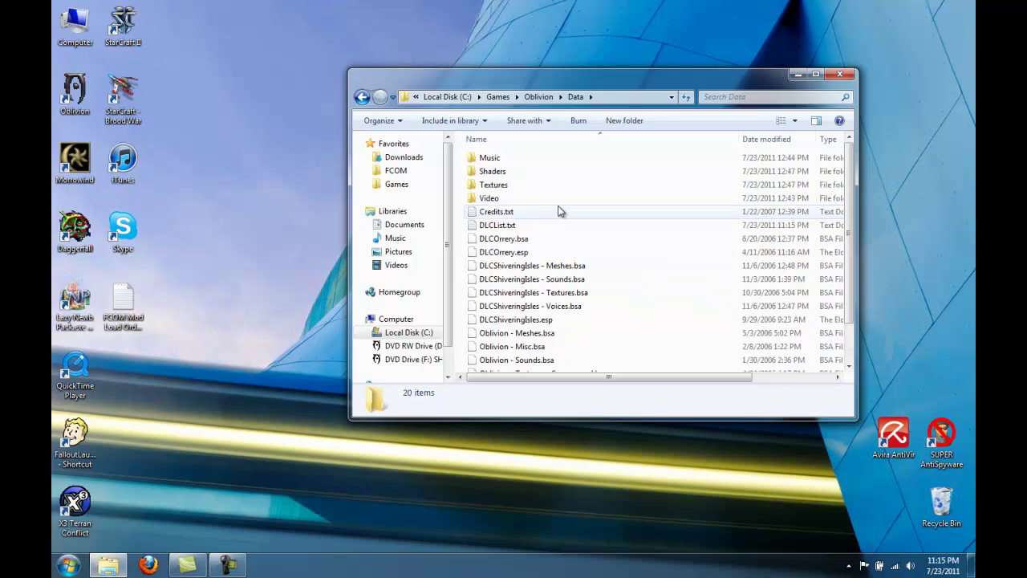
pyautogui.scroll(-2, 561, 256)
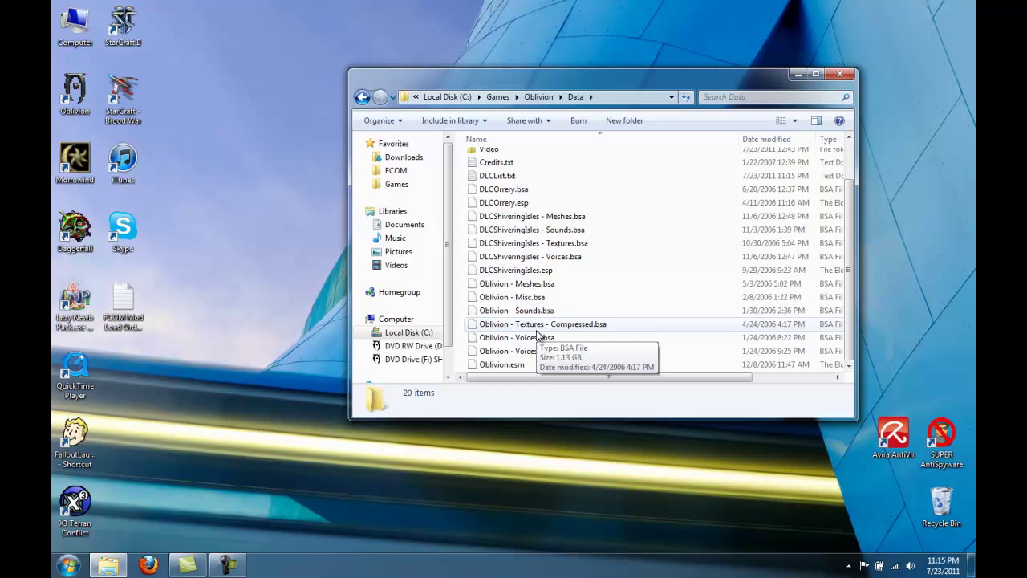
pyautogui.click(516, 191)
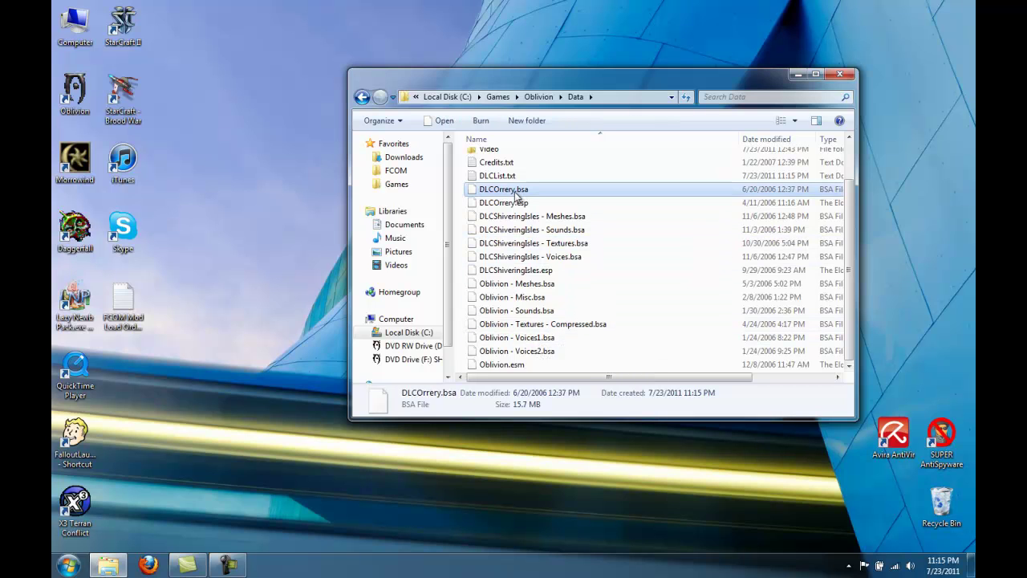
pyautogui.keyDown('ctrl'); pyautogui.click(515, 200); pyautogui.keyUp('ctrl')
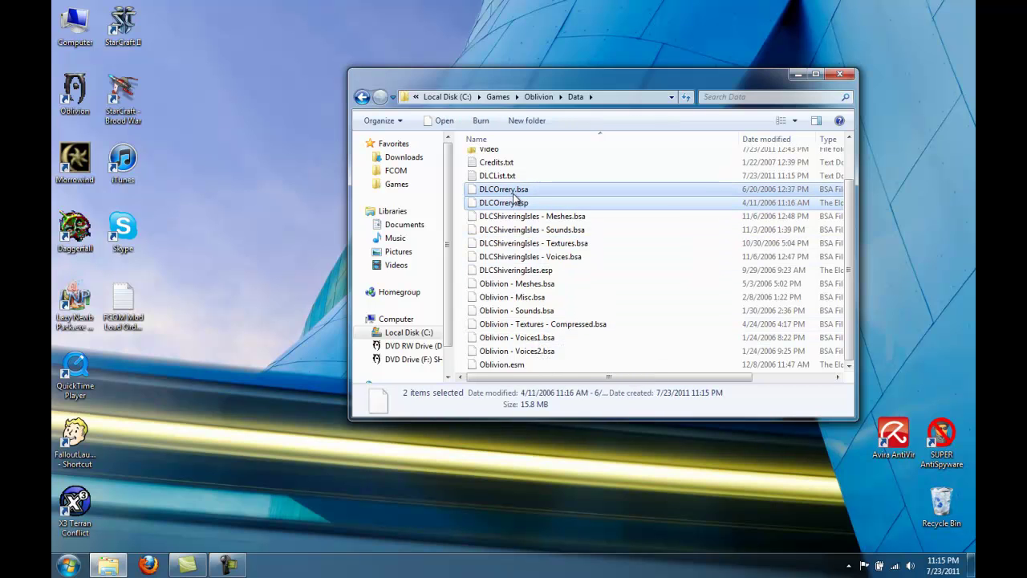
# - Add the two files to a new 7-Zip archive named Orrery.7z
pyautogui.rightClick(515, 198)
pyautogui.moveTo(620, 208)
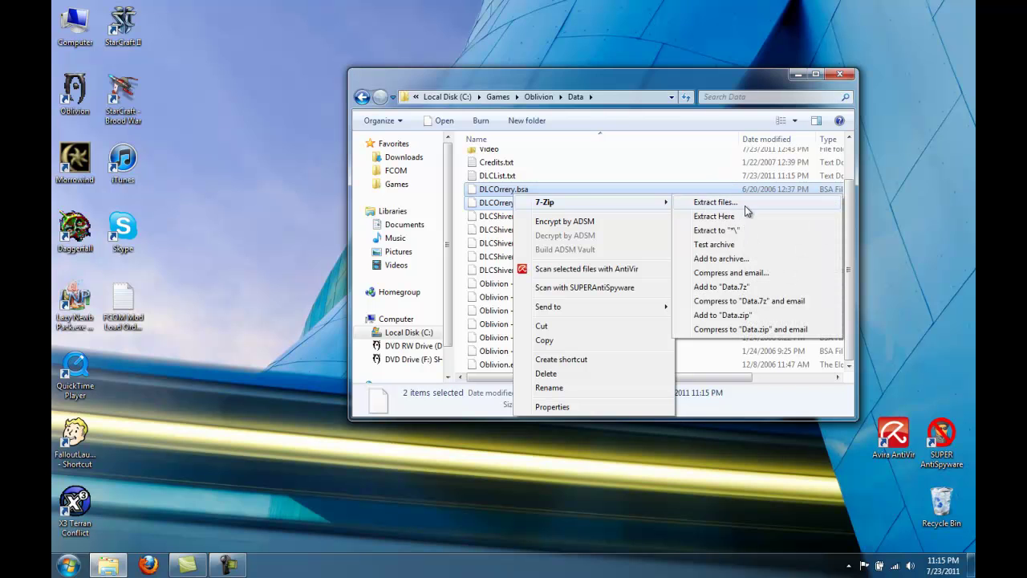
pyautogui.click(722, 258)
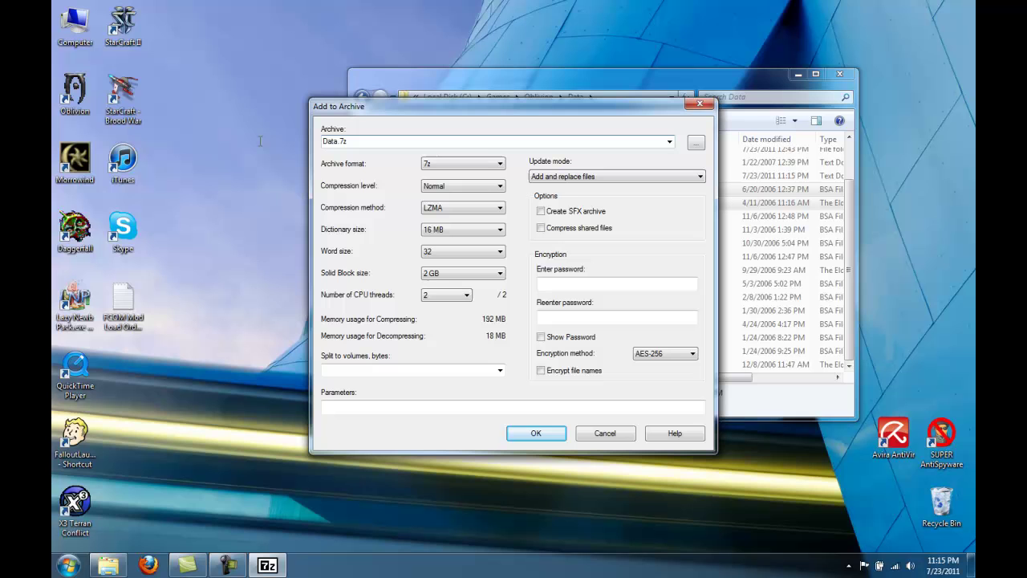
pyautogui.write('Orrery')
pyautogui.click(562, 438)
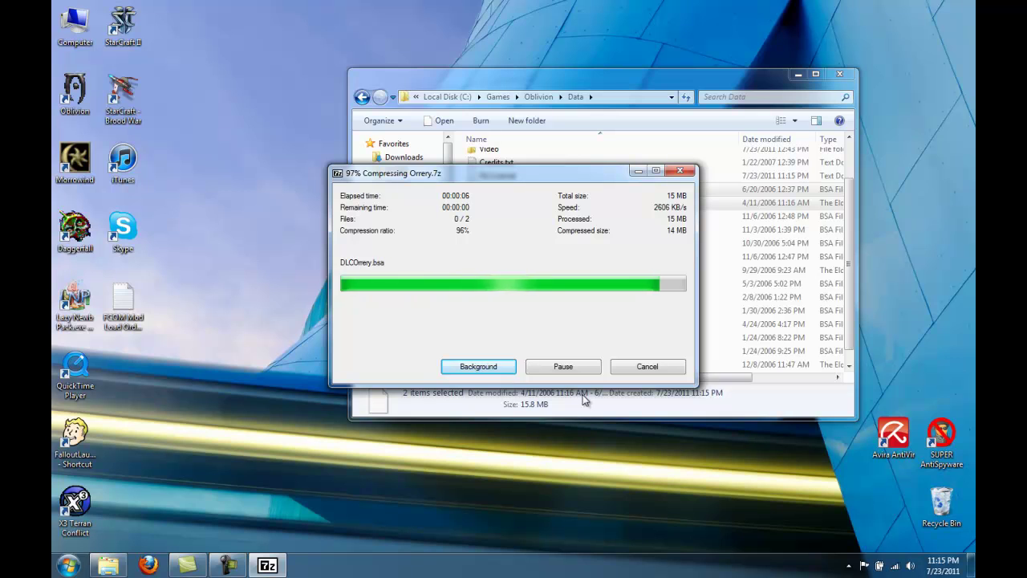
# - Select the new Orrery.7z in Data, then open Computer's list of installed programs
pyautogui.scroll(-1, 518, 225)
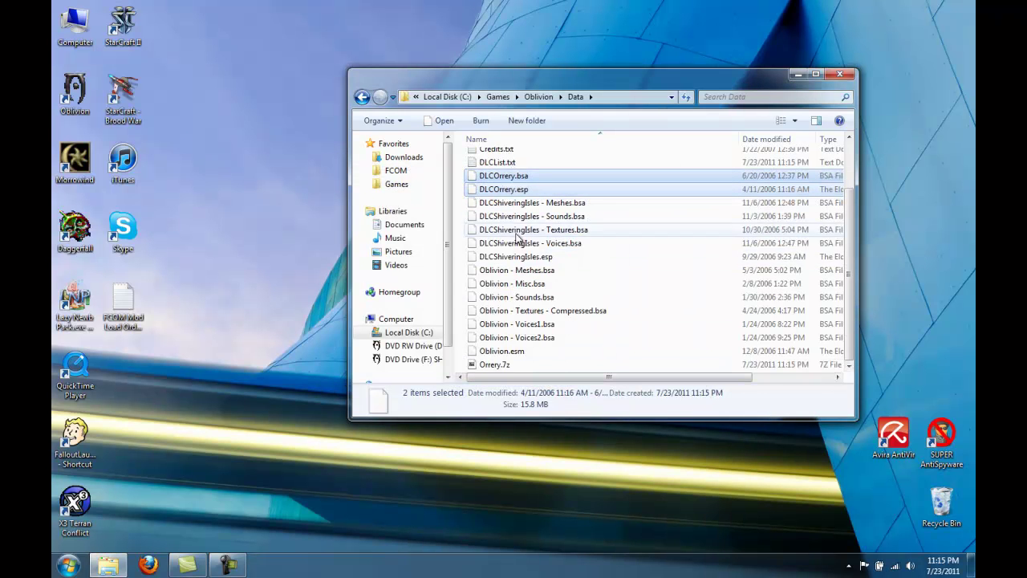
pyautogui.click(506, 364)
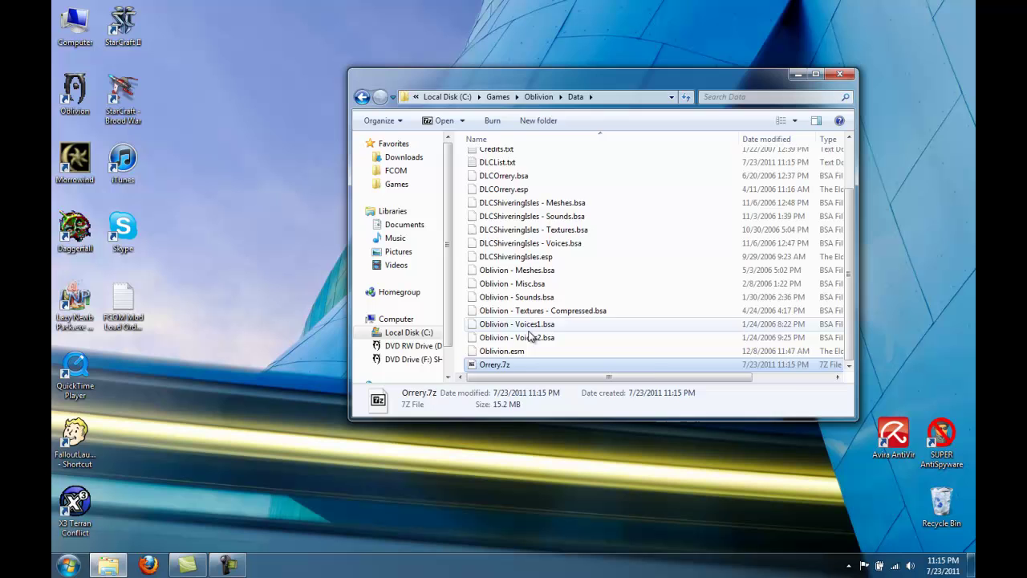
pyautogui.scroll(2, 530, 337)
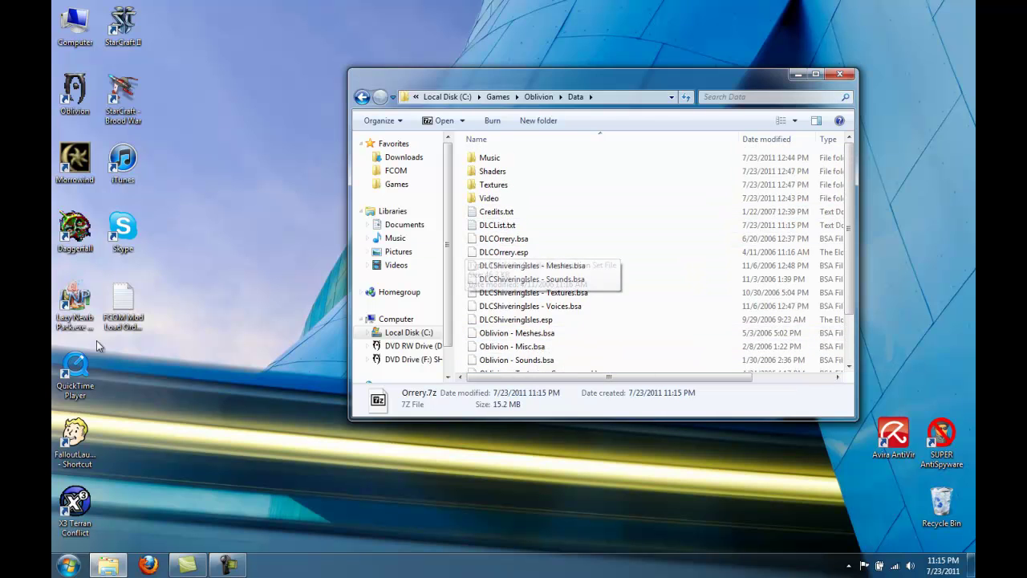
pyautogui.click(68, 565)
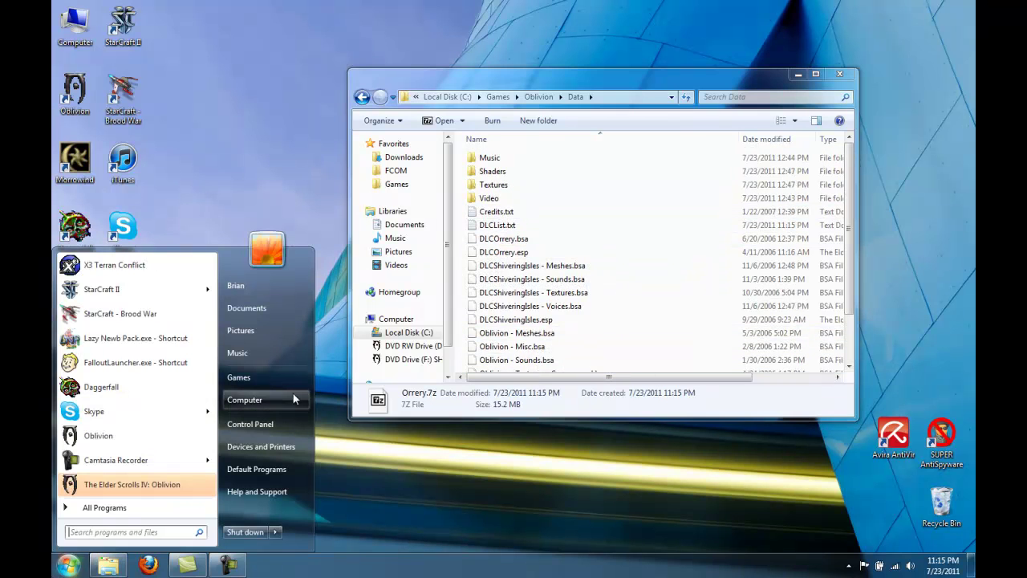
pyautogui.click(260, 399)
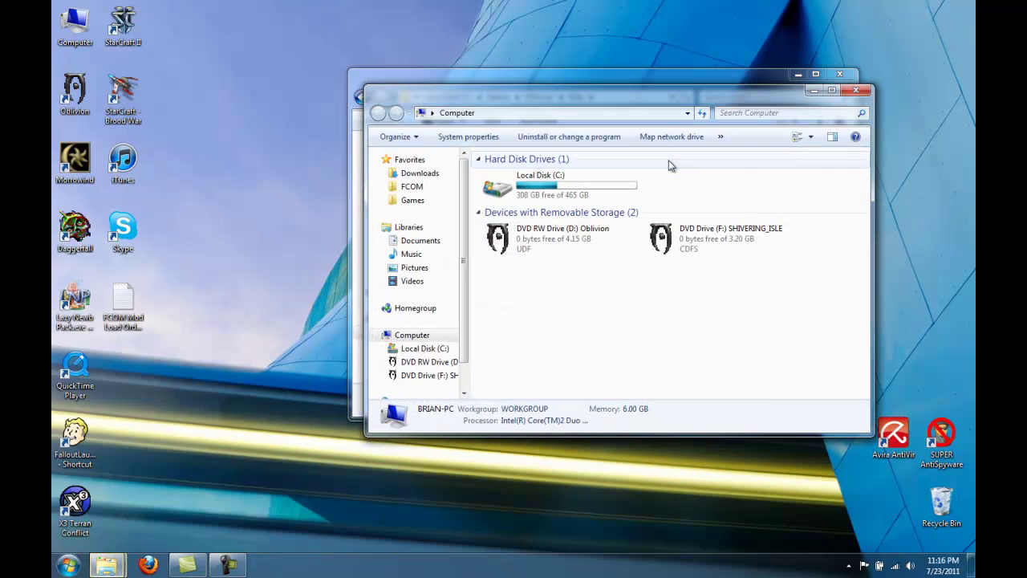
pyautogui.click(569, 136)
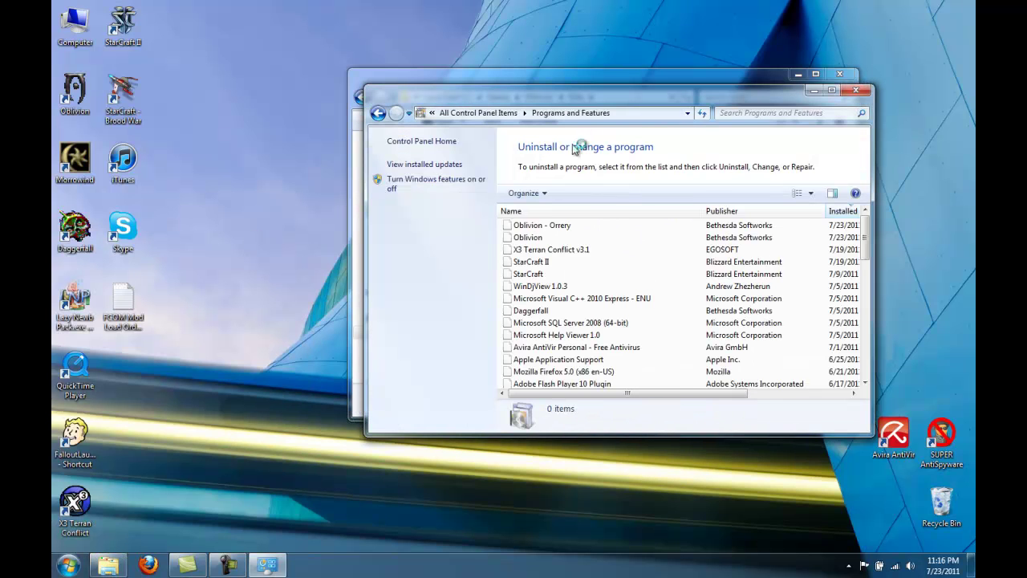
# - Uninstall Oblivion - Orrery completely and close the finished wizard
pyautogui.doubleClick(550, 226)
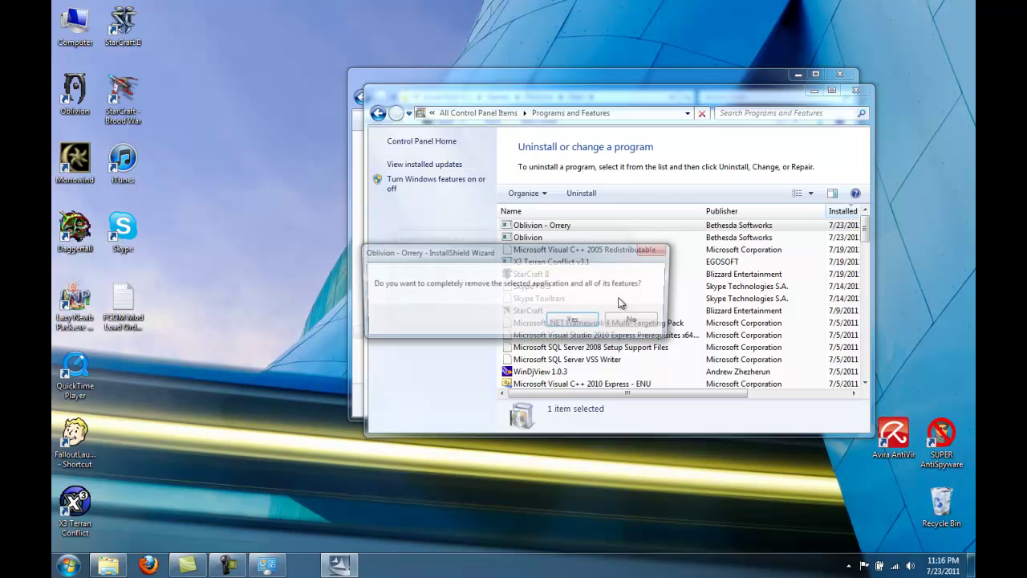
pyautogui.click(592, 315)
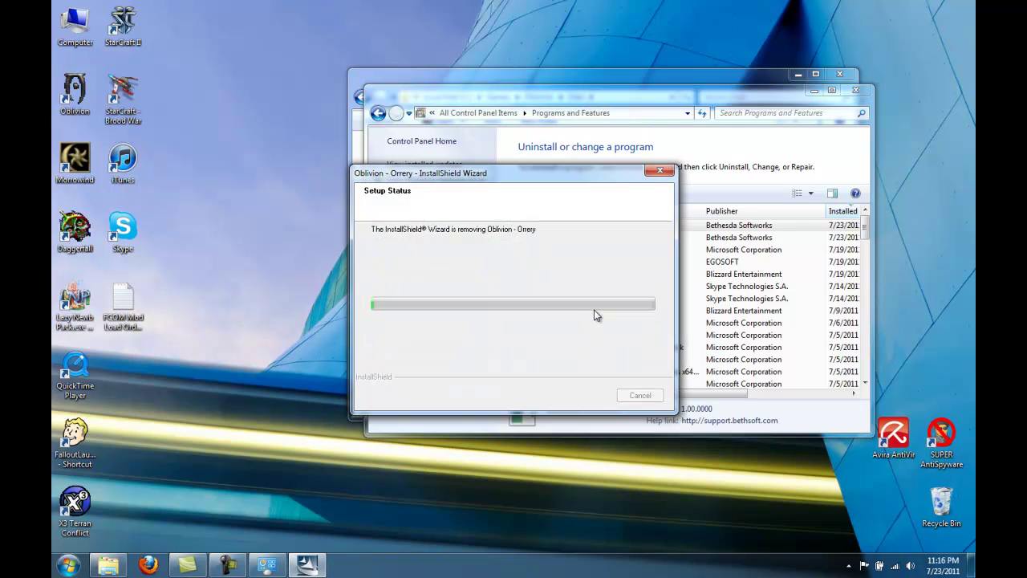
pyautogui.click(549, 77)
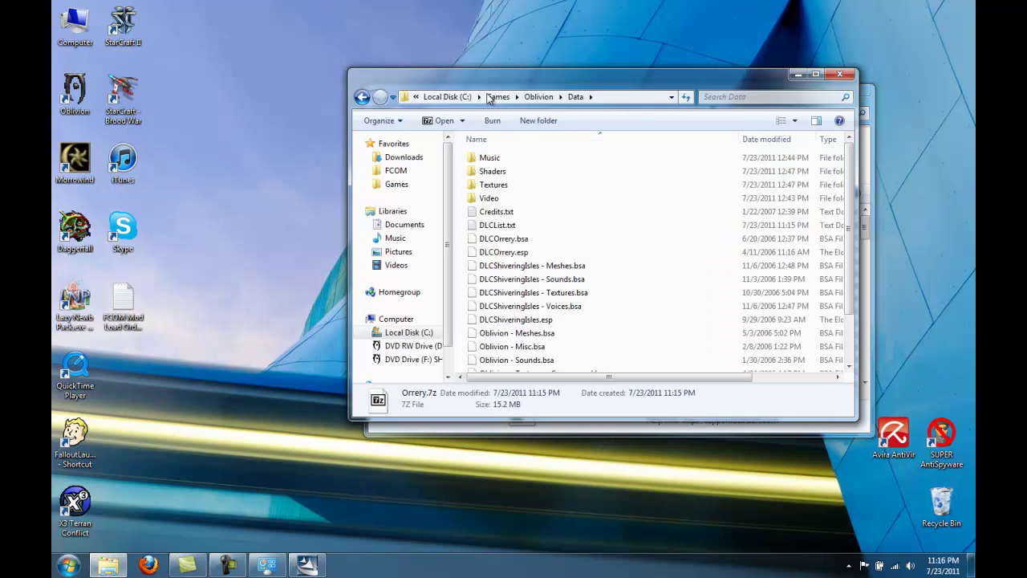
pyautogui.click(308, 565)
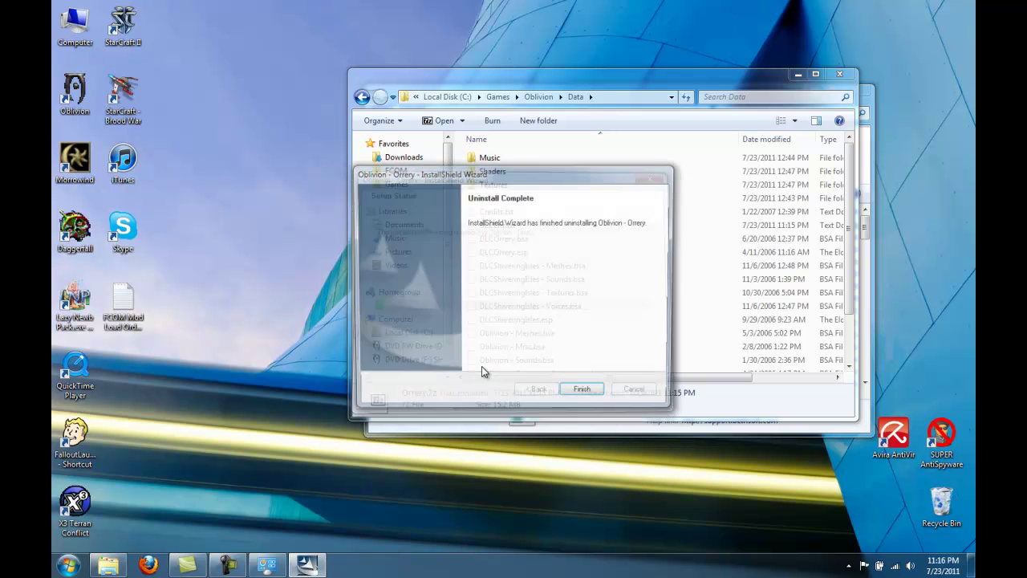
pyautogui.click(603, 394)
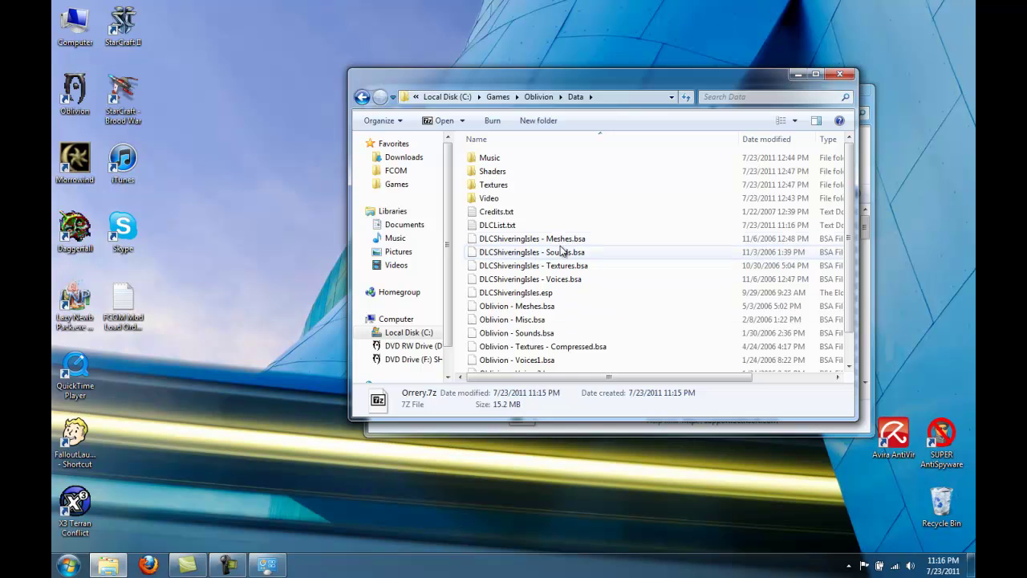
# - Verify Orrery.7z holds DLCOrrery.bsa and DLCOrrery.esp, then delete the archive
pyautogui.scroll(-1, 556, 260)
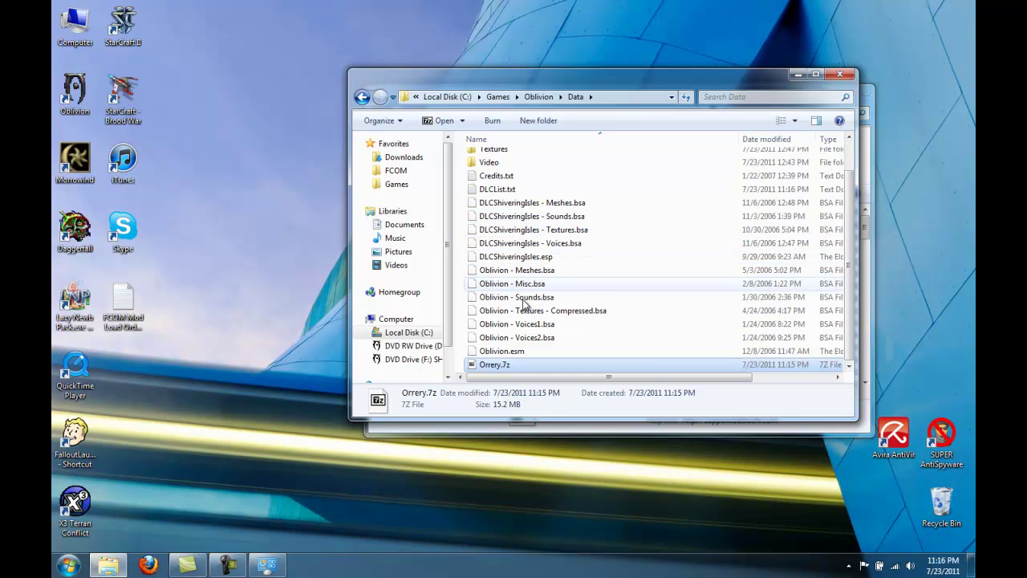
pyautogui.doubleClick(494, 366)
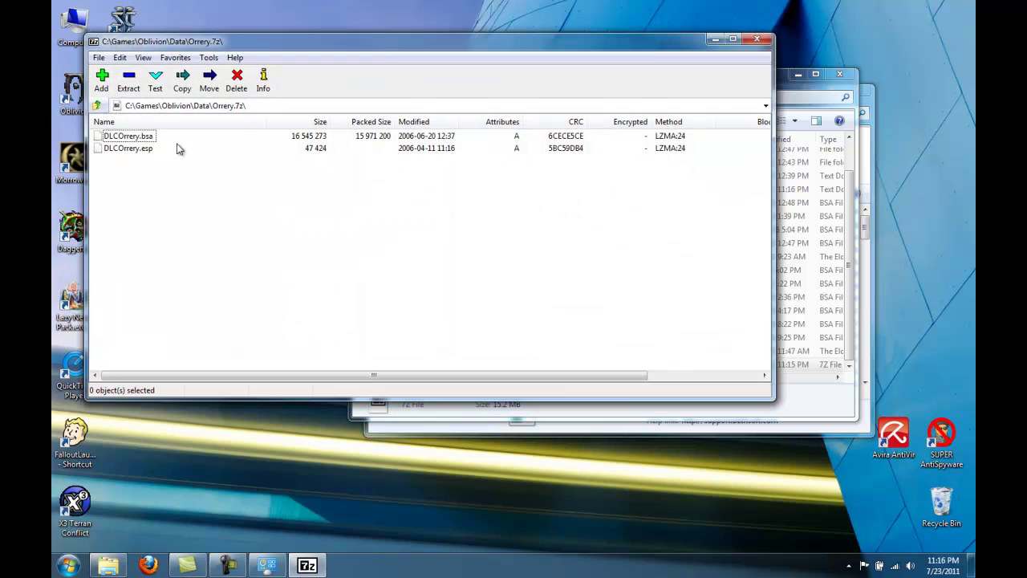
pyautogui.click(131, 138)
pyautogui.click(130, 148)
pyautogui.click(130, 138)
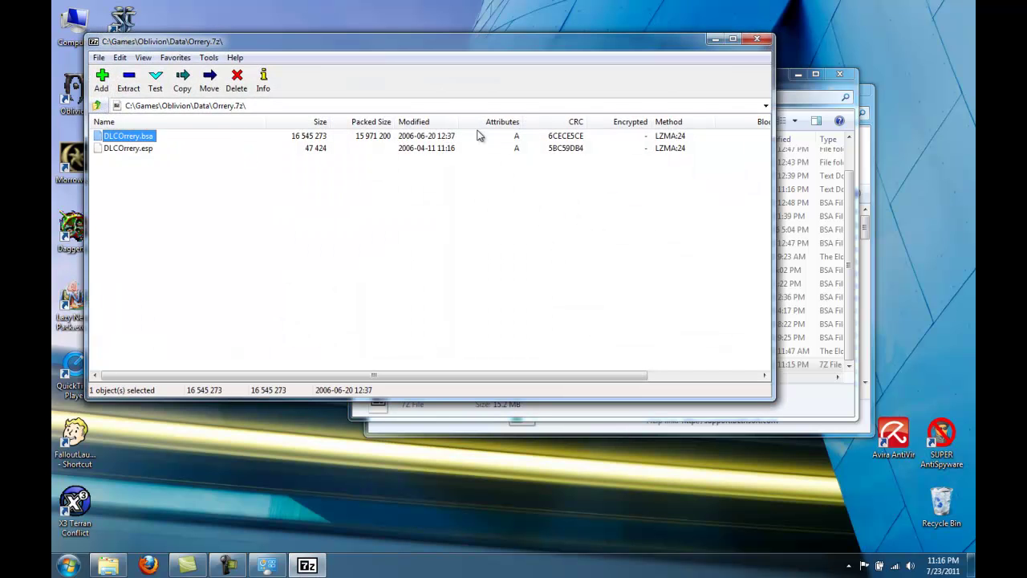
pyautogui.click(757, 39)
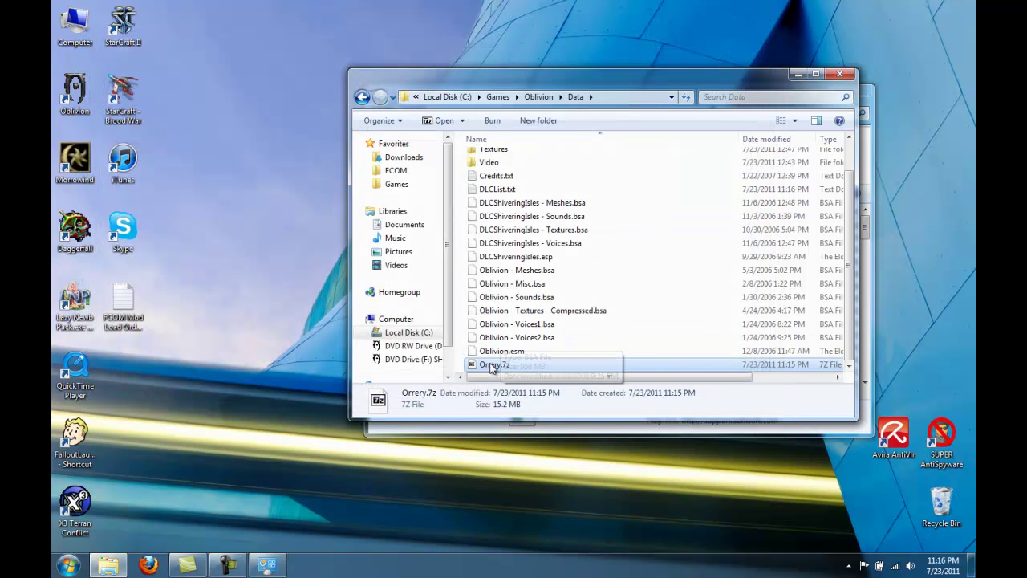
pyautogui.rightClick(492, 368)
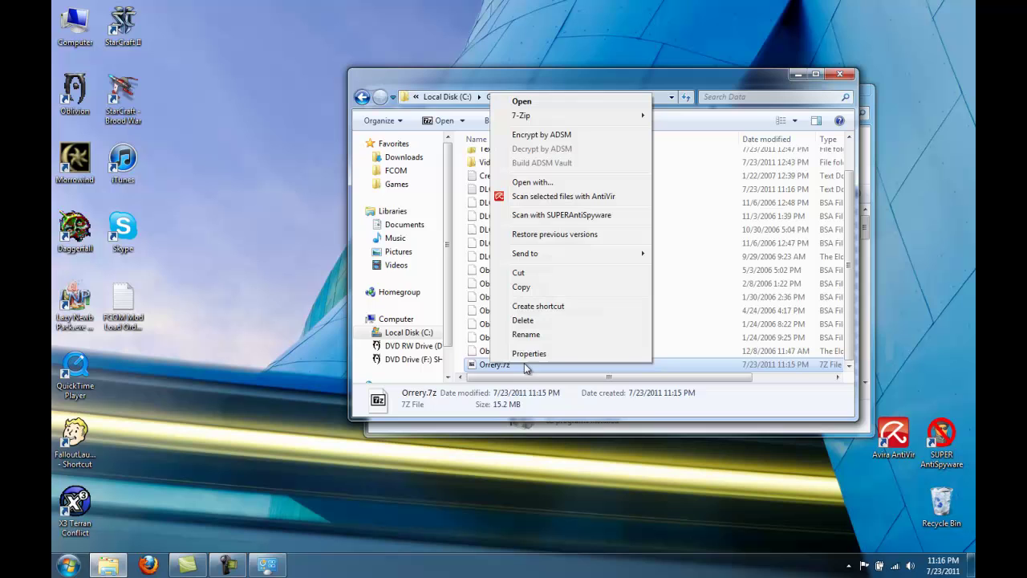
pyautogui.click(530, 322)
pyautogui.click(564, 335)
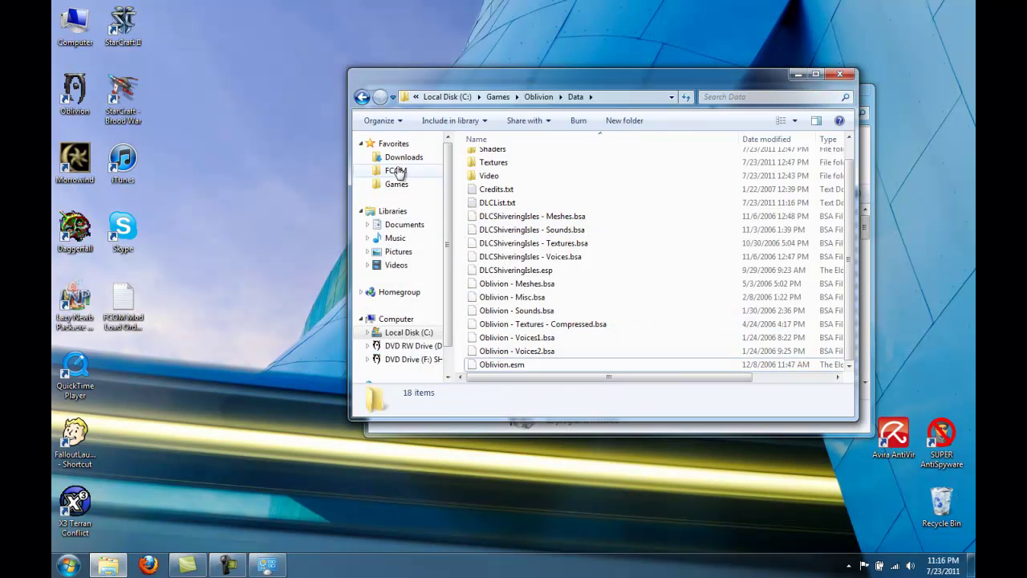
# - Inspect the DLC Mehrunes Razor, Spell Tomes and Thieves Den archives in Offical Addons(BAIN ready)
pyautogui.click(397, 171)
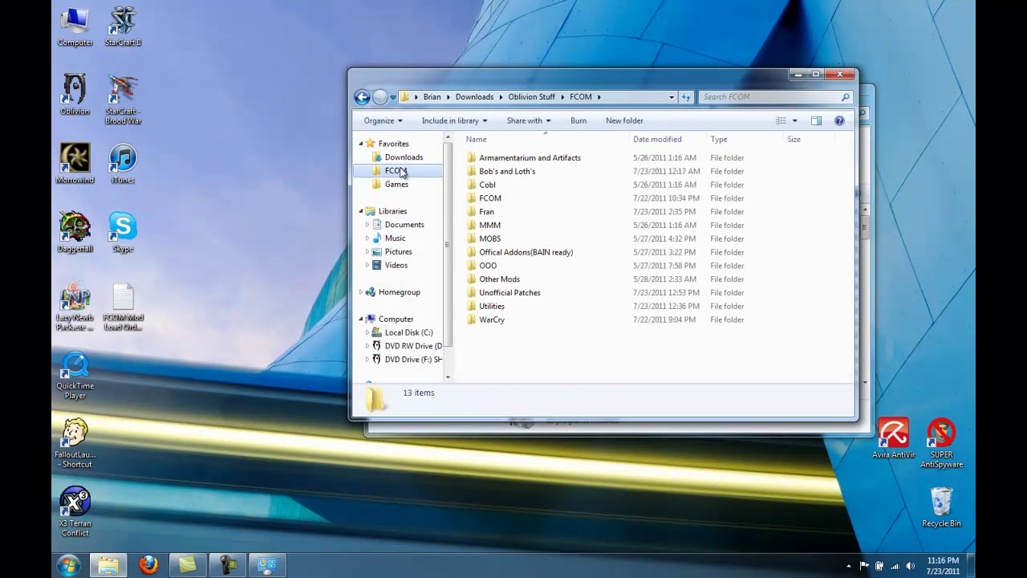
pyautogui.doubleClick(508, 253)
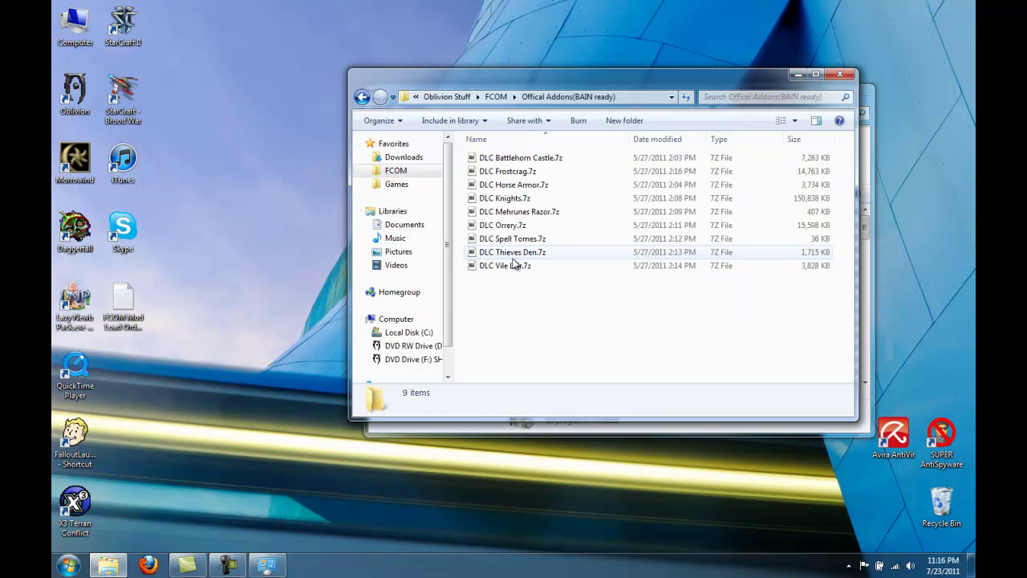
pyautogui.doubleClick(523, 211)
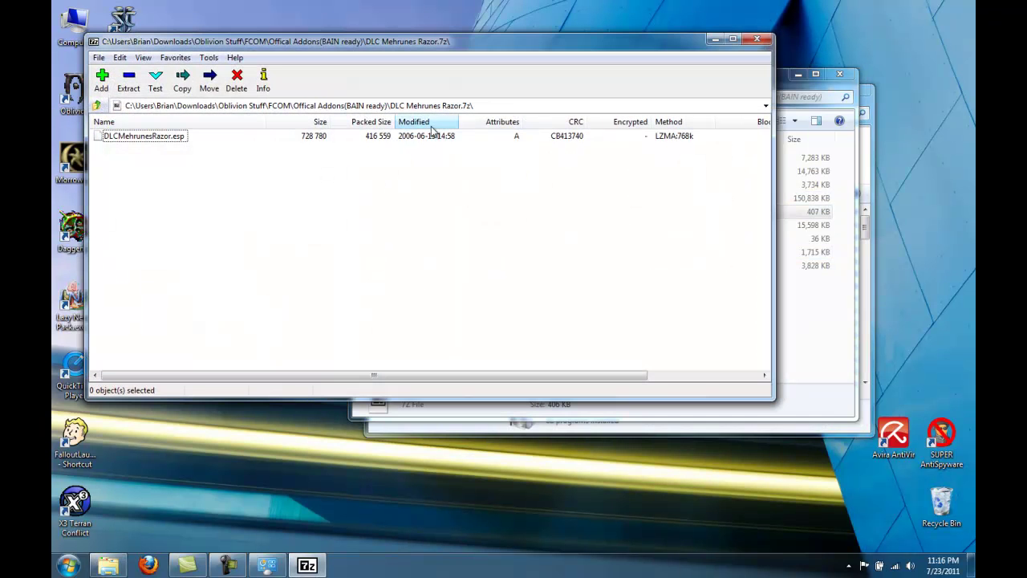
pyautogui.click(756, 40)
pyautogui.doubleClick(499, 238)
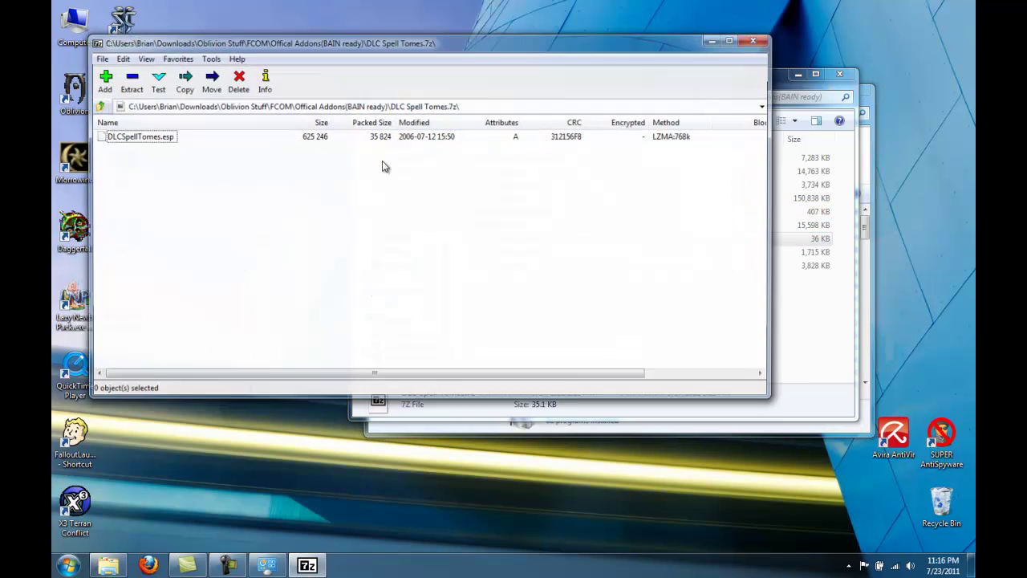
pyautogui.click(756, 40)
pyautogui.doubleClick(572, 252)
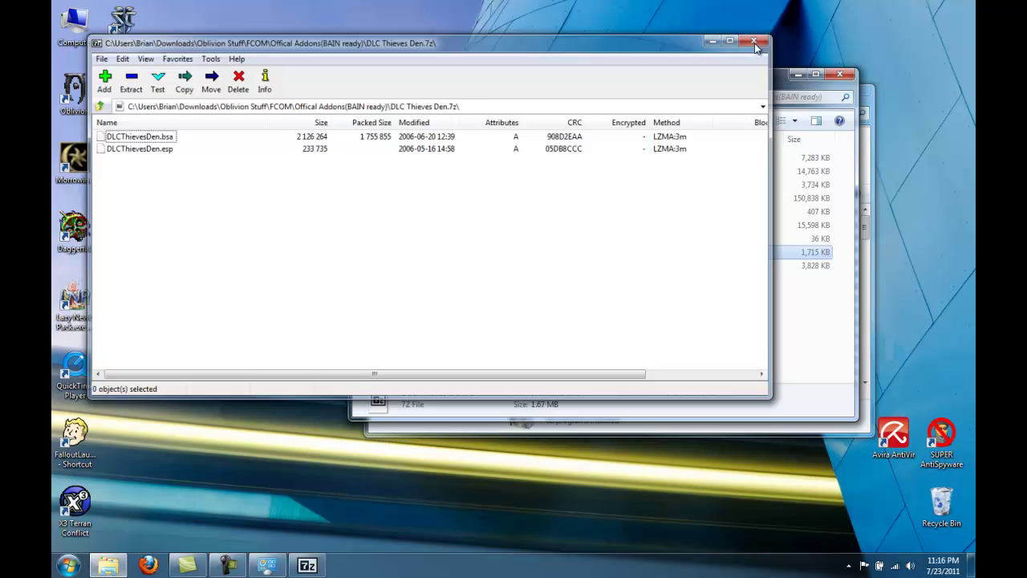
pyautogui.click(755, 38)
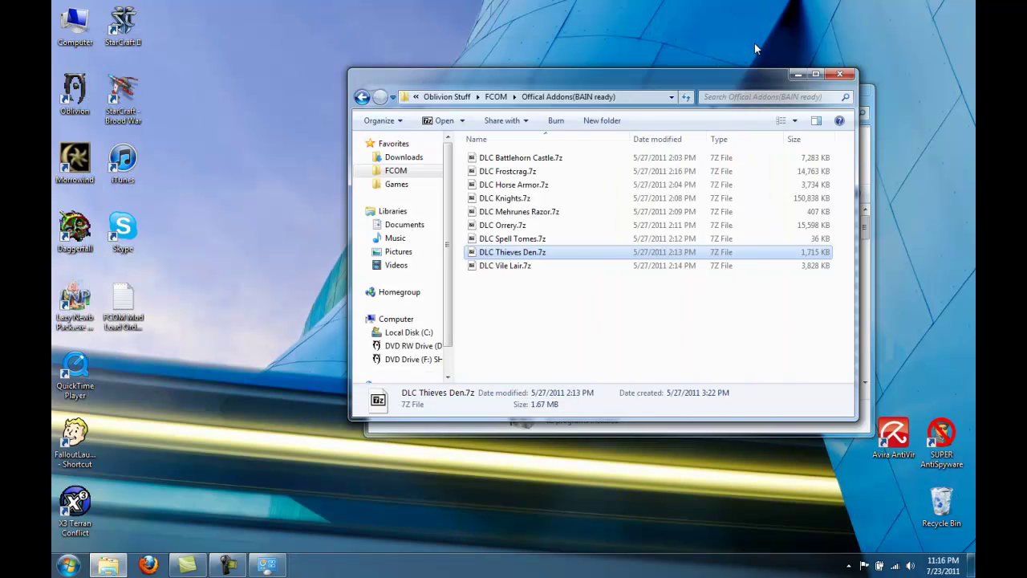